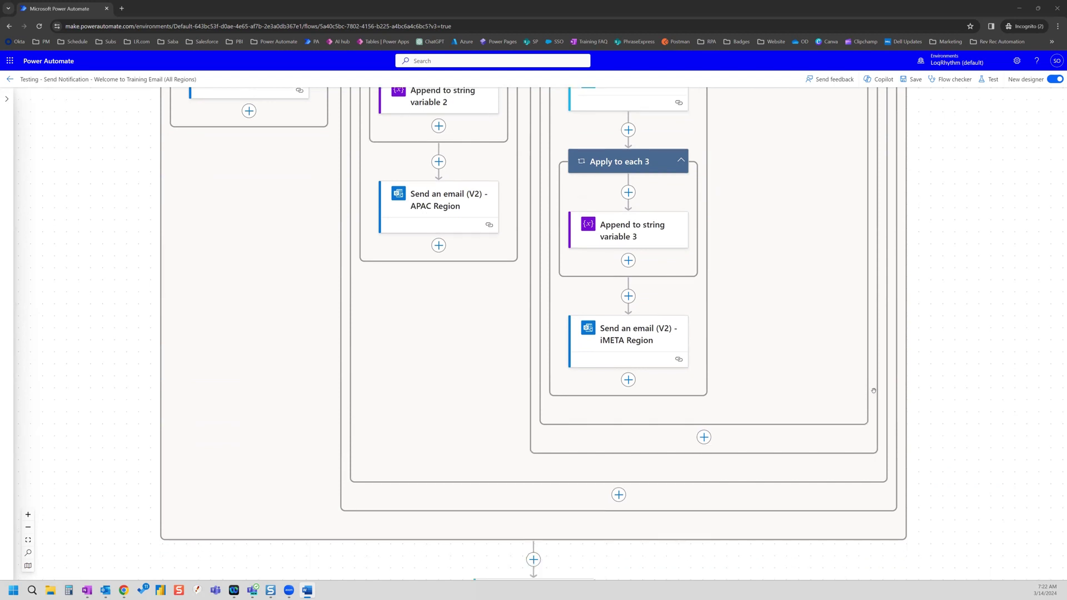
- Drag 'Send an email (V2) - NA or LATAM Region' out of the first True branch to the flow's bottom
scroll(838, 381, up, 10)
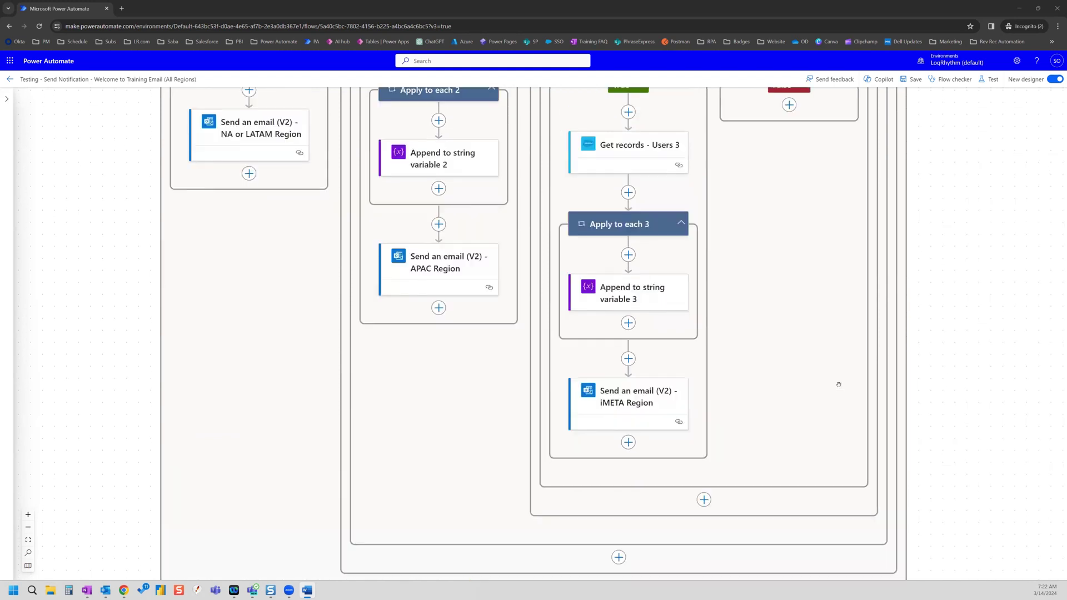
scroll(811, 373, up, 5)
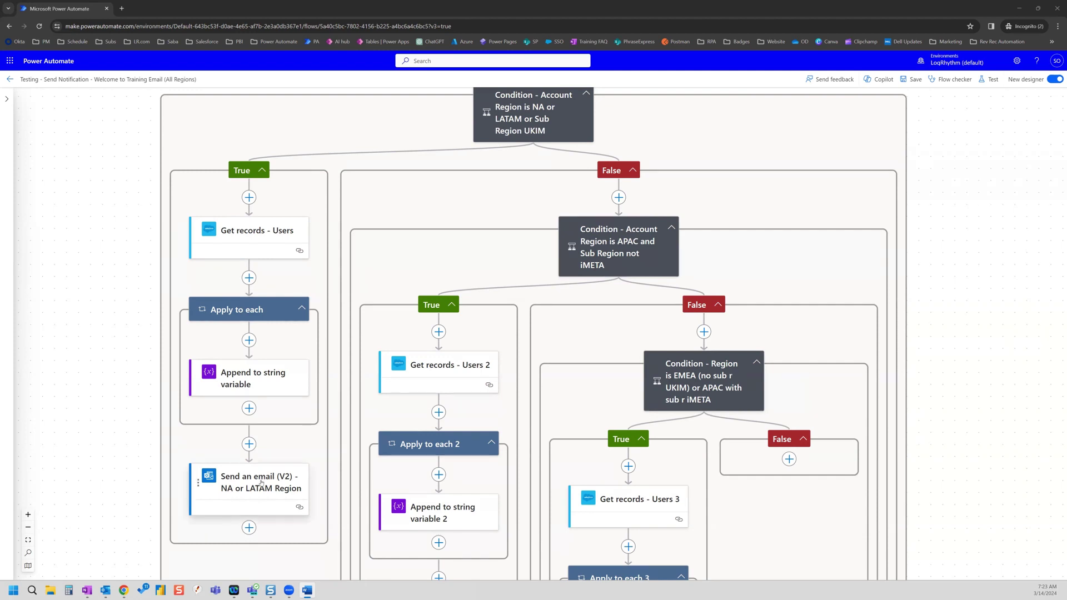
scroll(380, 430, down, 5)
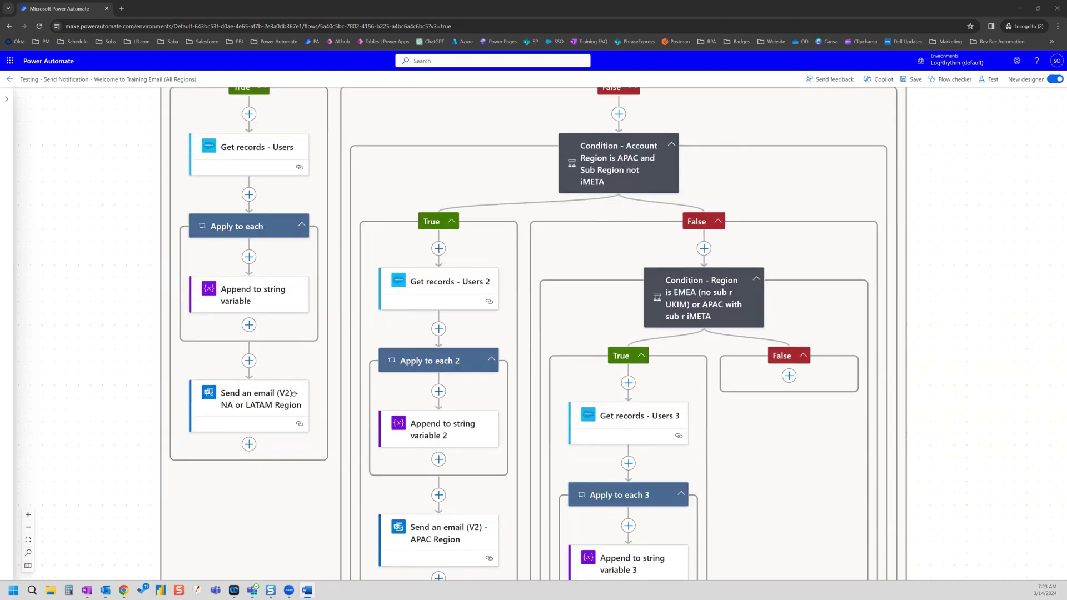
scroll(320, 380, down, 3)
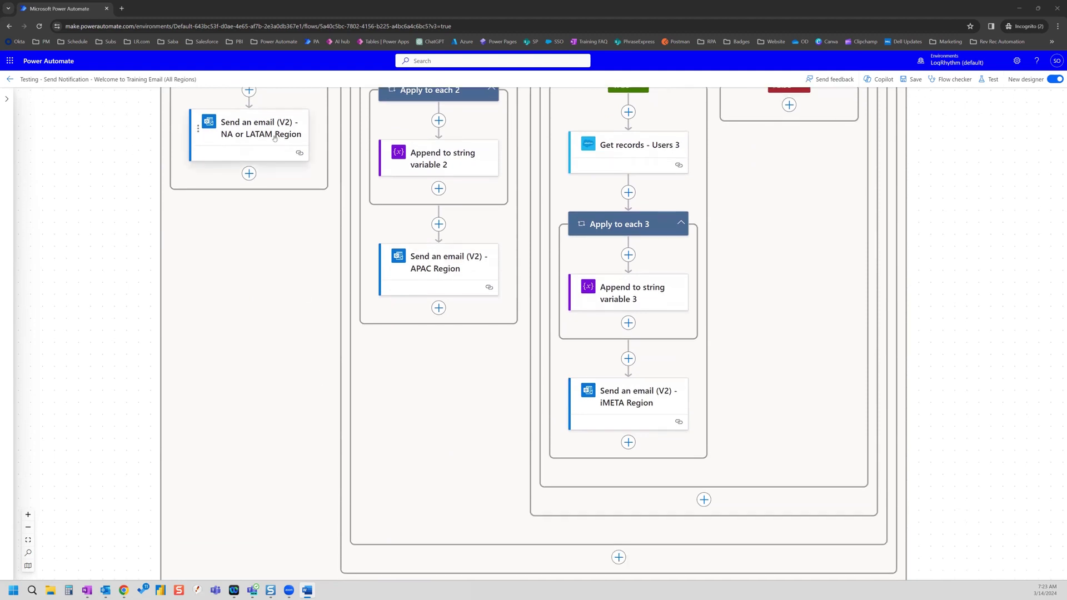
scroll(309, 209, down, 1)
drag(253, 90, 544, 579)
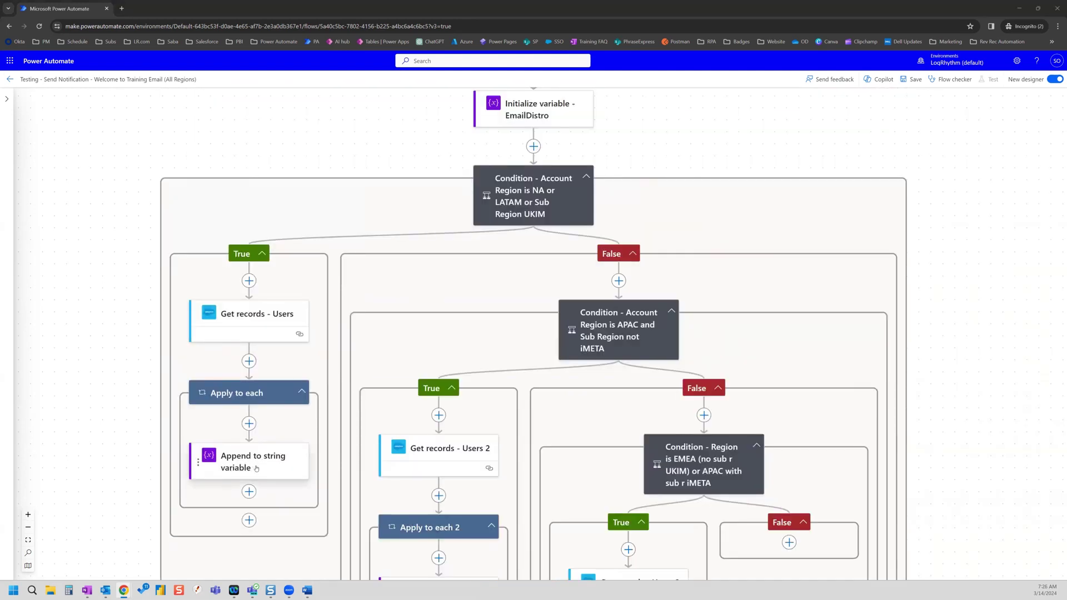
scroll(256, 466, up, 1)
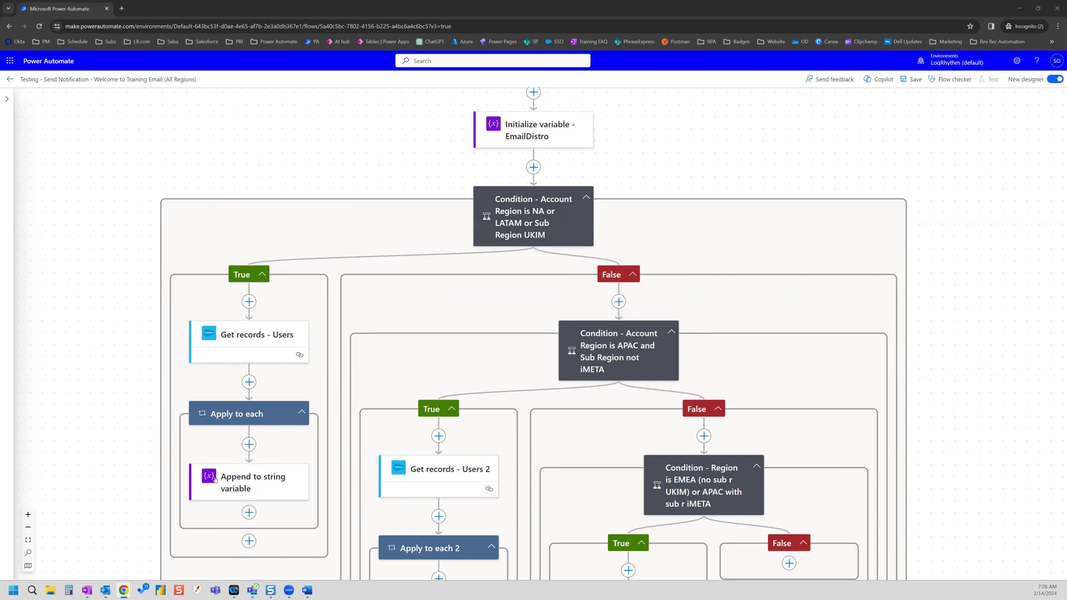
- Move the Apply to each loop above the region conditions and review its Append to string variable step
drag(253, 415, 528, 168)
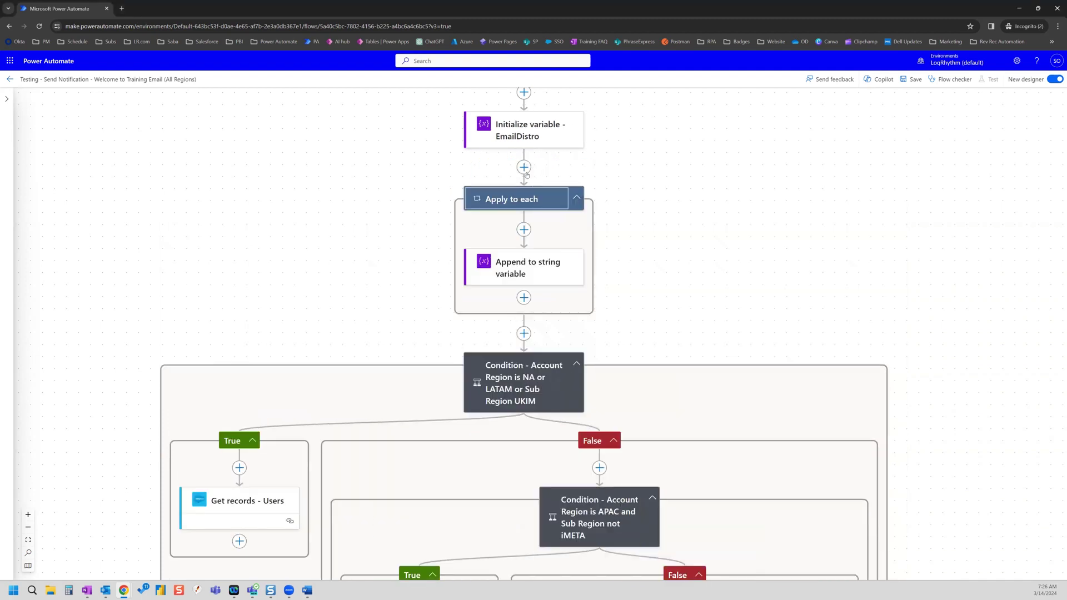
click(516, 270)
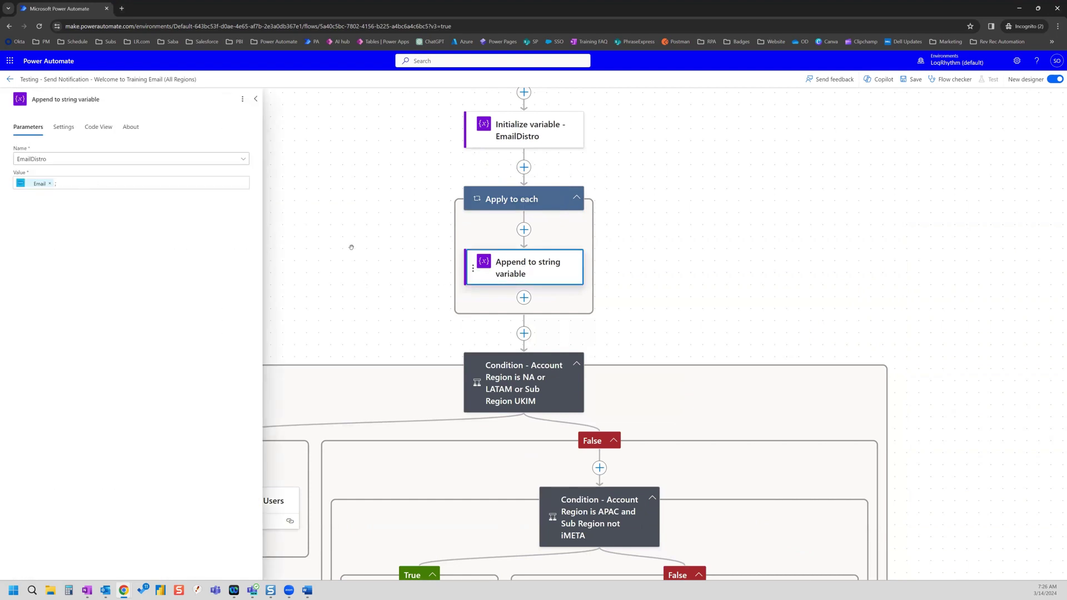
scroll(351, 247, up, 3)
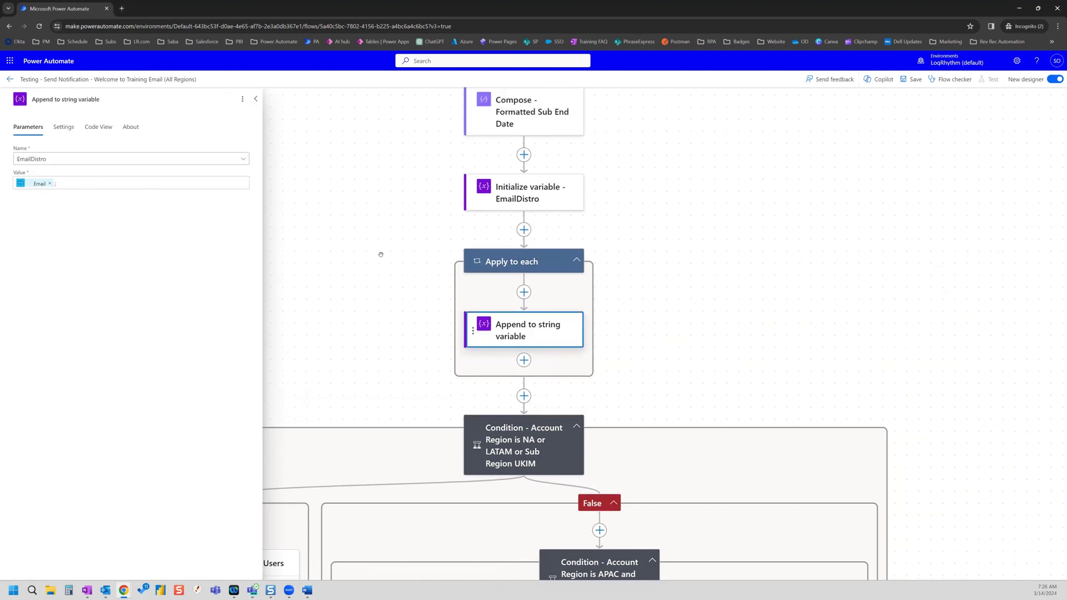
scroll(381, 254, up, 1)
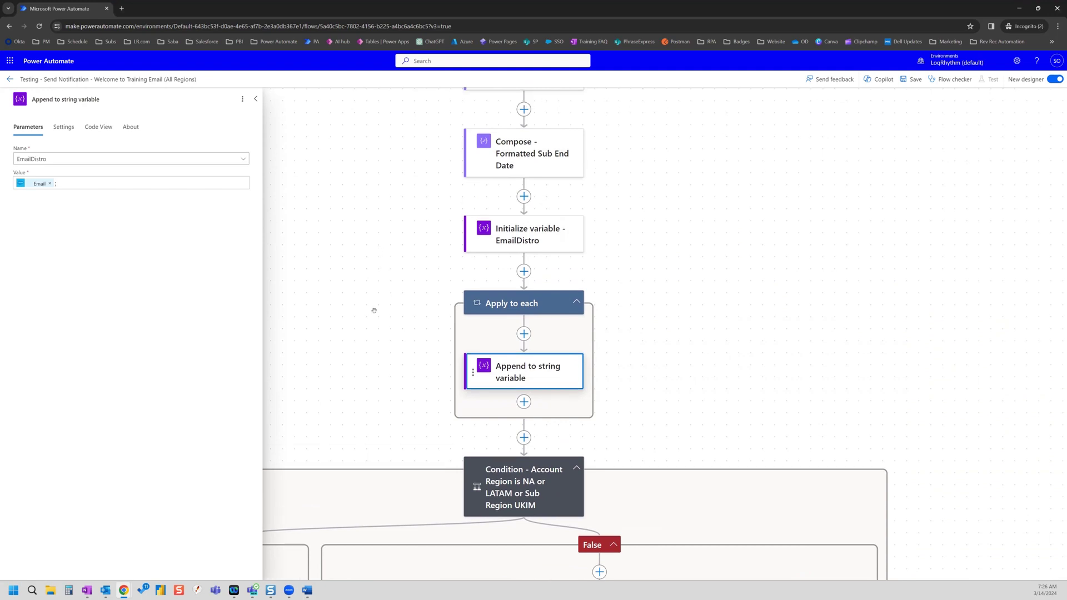
click(255, 99)
- Drag 'Get records - Users' up so it sits ahead of the Apply to each loop
scroll(288, 272, down, 4)
scroll(288, 273, down, 4)
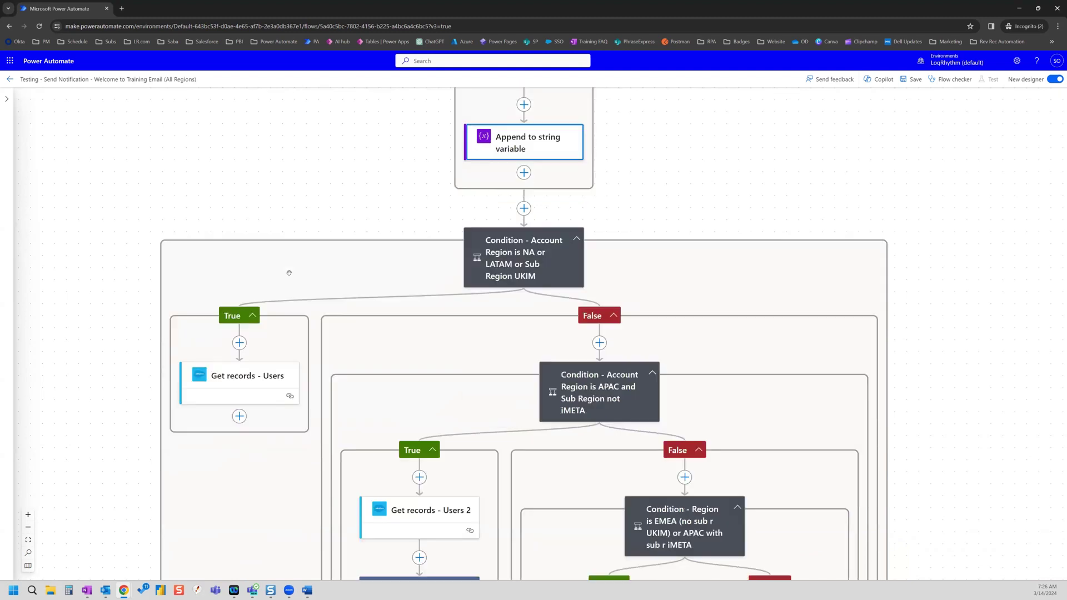
scroll(290, 273, up, 2)
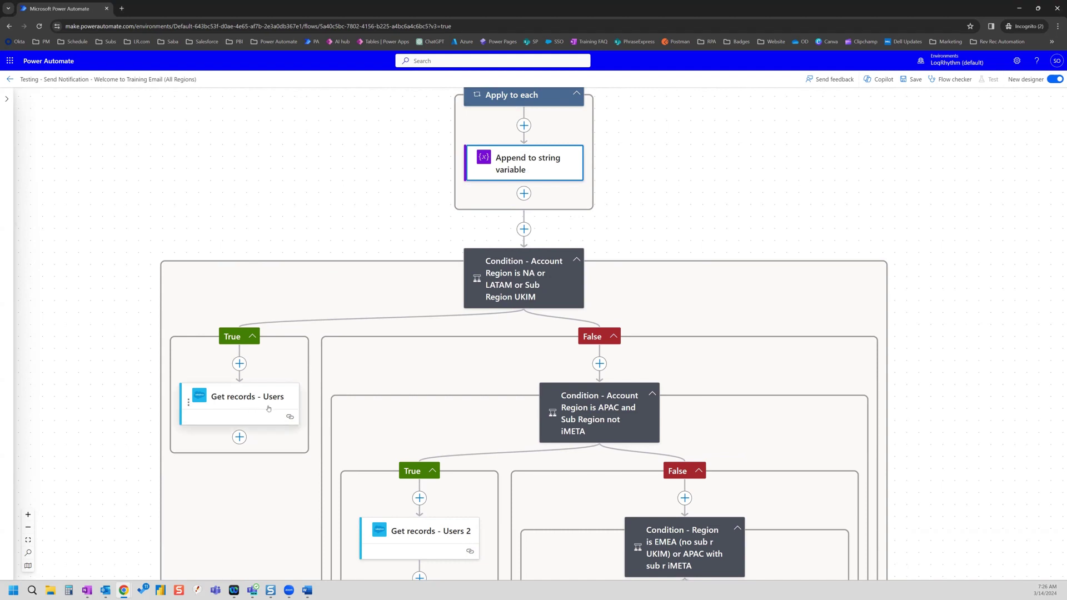
scroll(269, 408, up, 4)
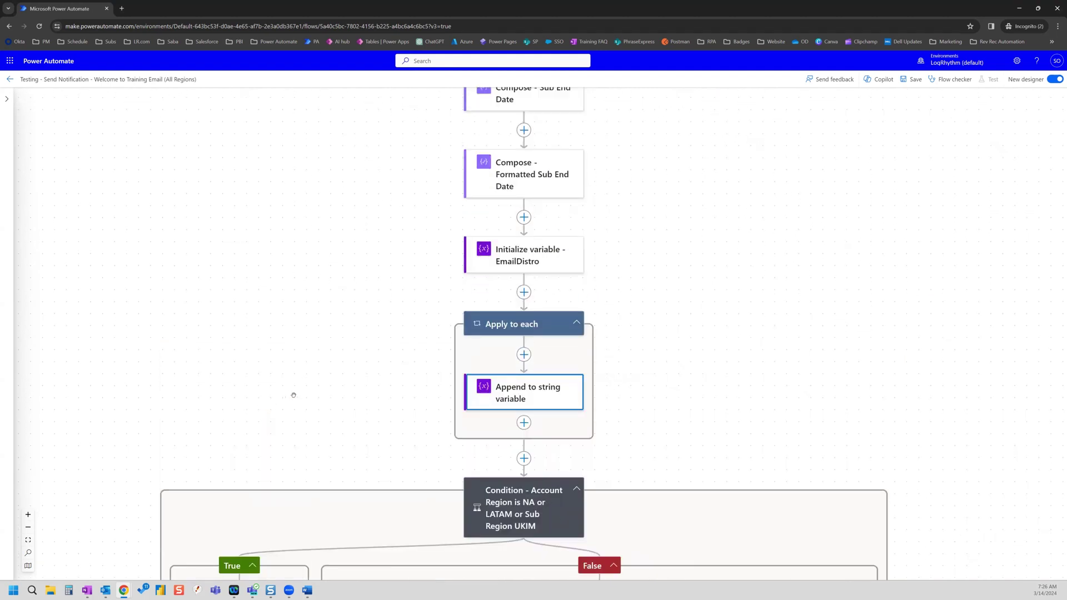
scroll(293, 393, down, 2)
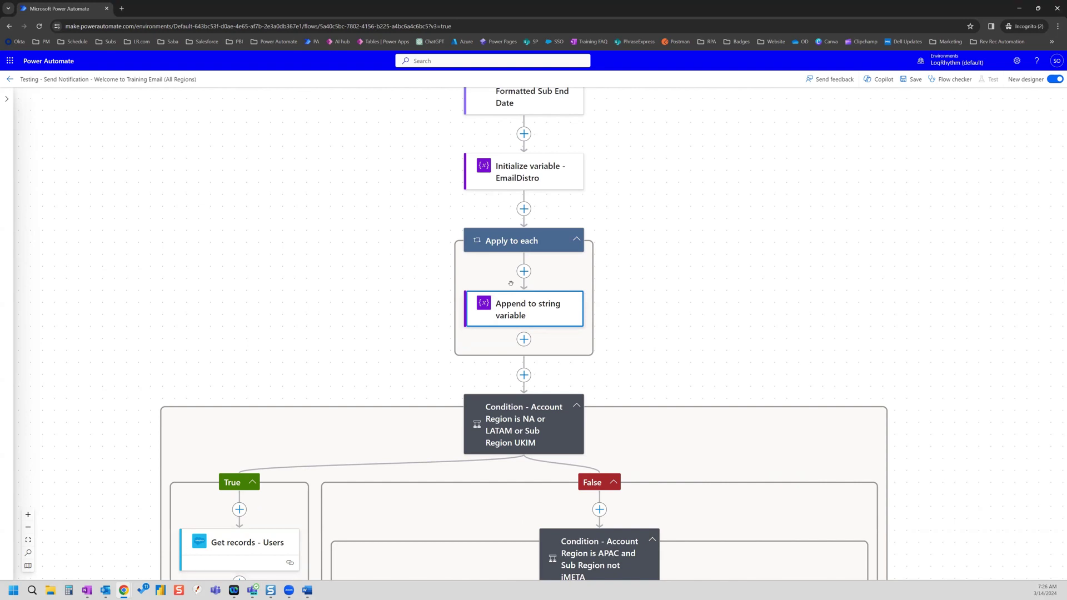
drag(228, 543, 523, 209)
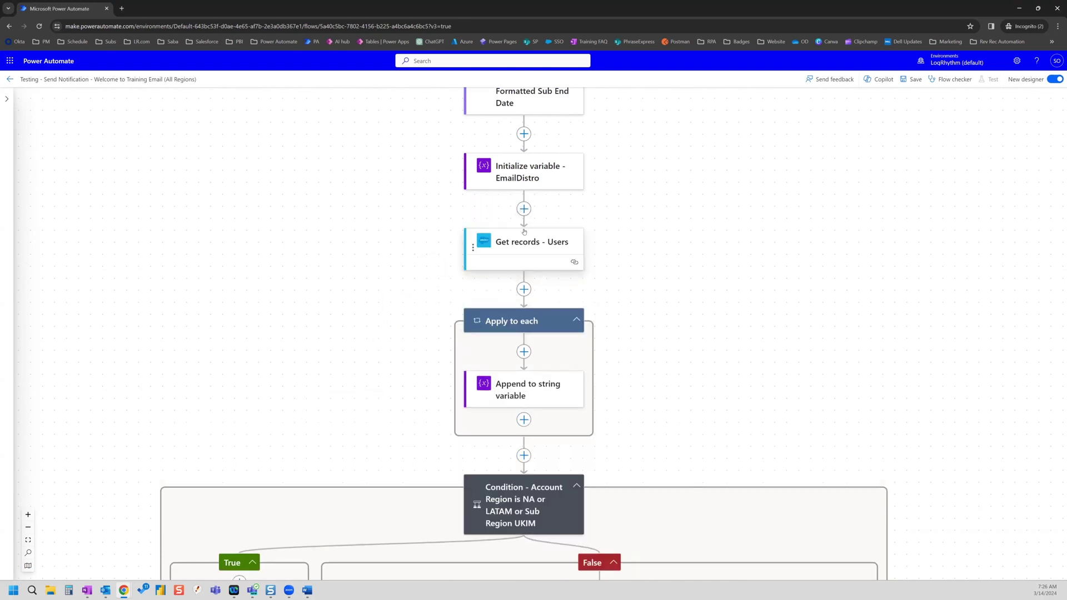
- Retitle the 'Get records - Users' action to 'Get records -Account Owner and CSM'
click(531, 245)
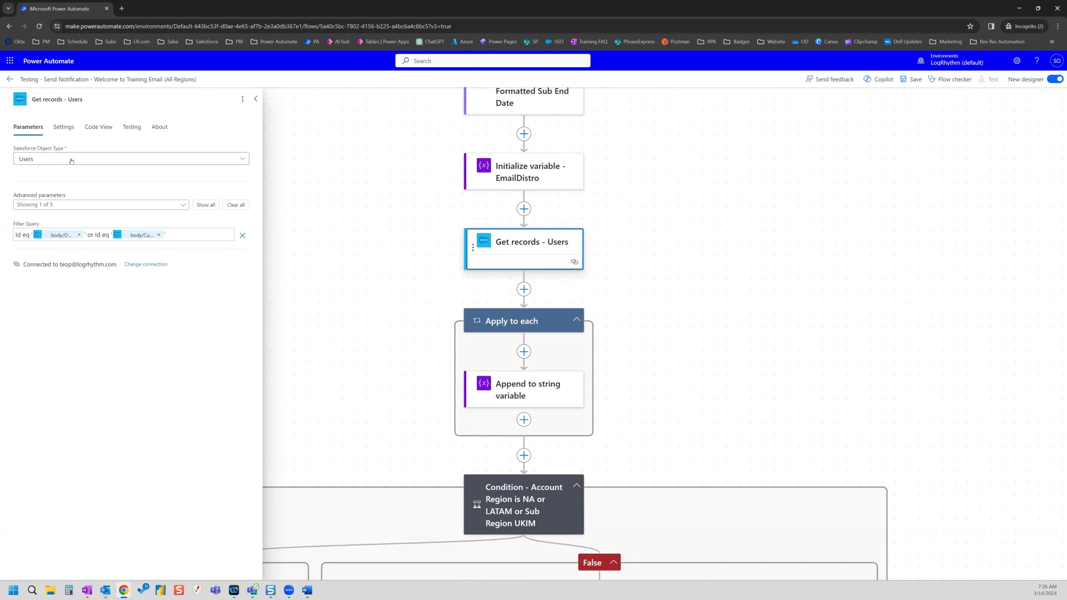
click(116, 98)
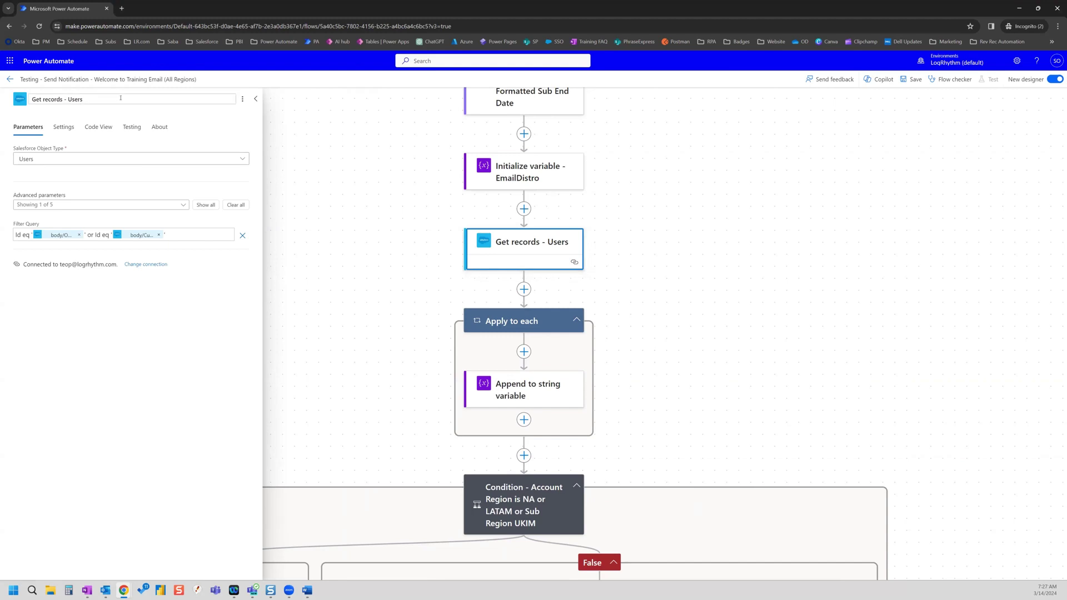
key(BackSpace)
key(BackSpace)
key(BackSpace)
key(BackSpace)
key(BackSpace)
text(Account Owner and CSM)
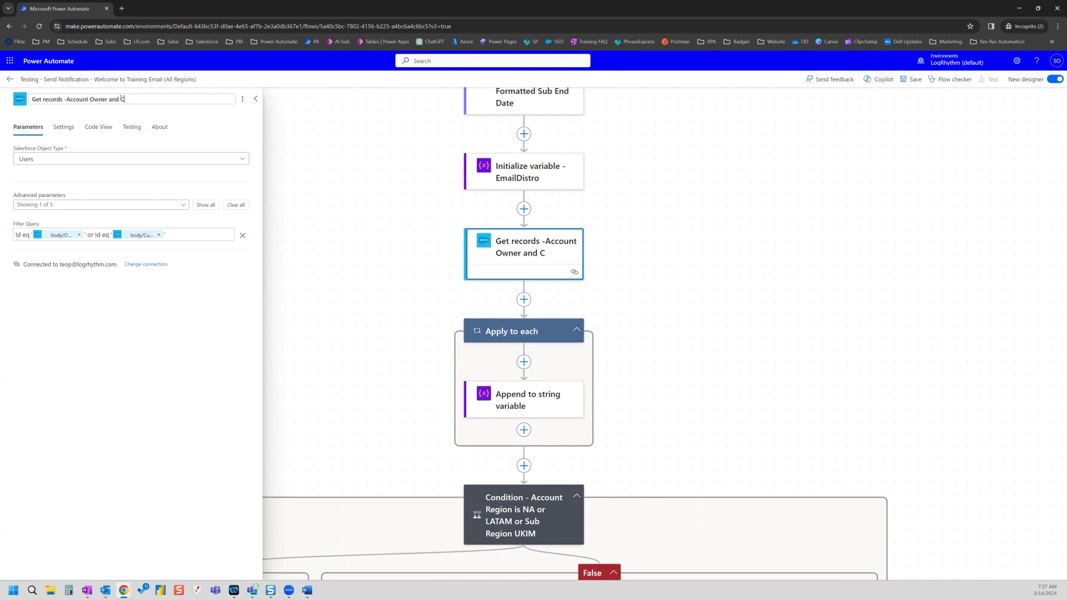
click(365, 191)
- Close the lookup's settings and start adding an action in the NA/LATAM/UKIM condition's empty True branch
click(256, 99)
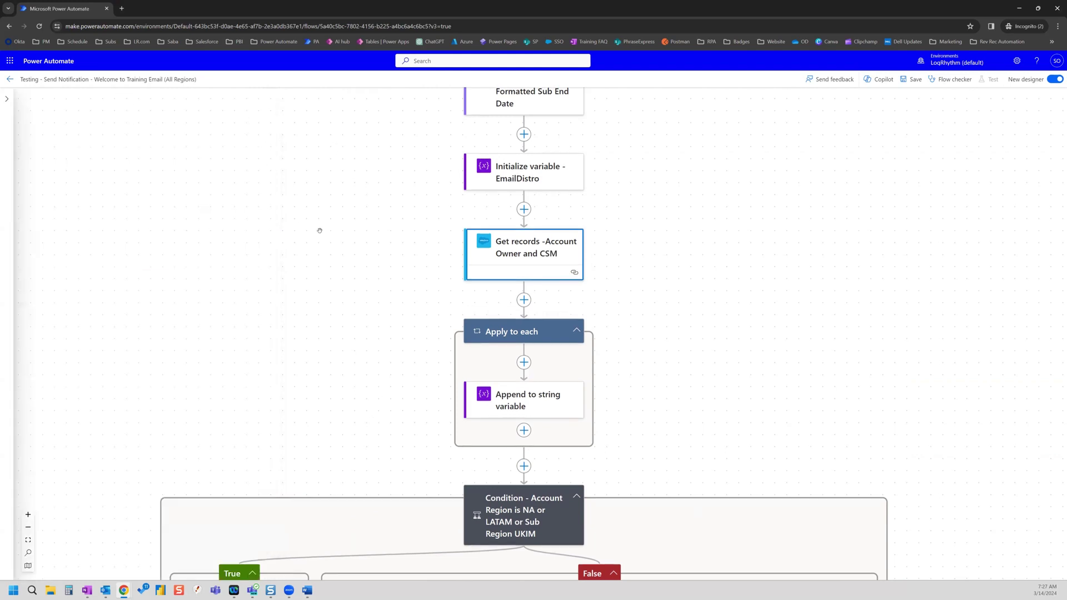
scroll(372, 300, down, 4)
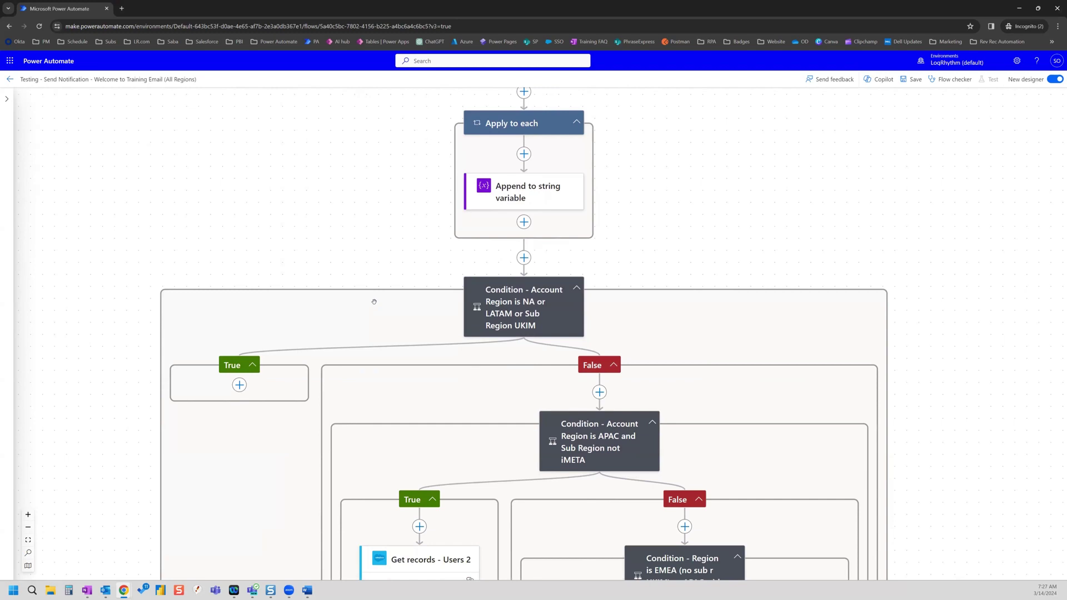
scroll(374, 302, down, 3)
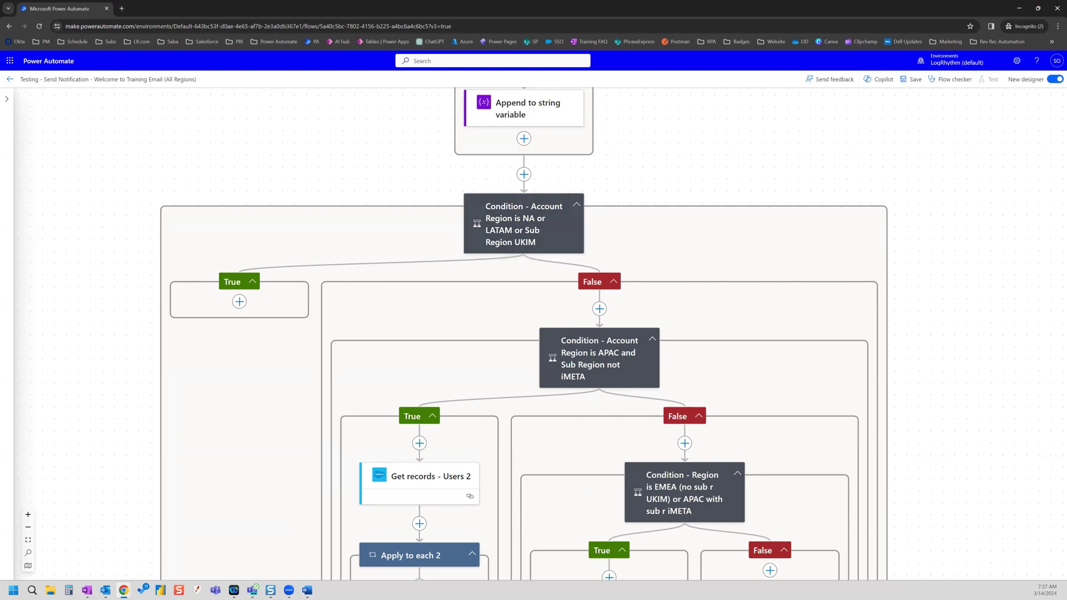
click(239, 302)
- Add a Compose action to the True branch with the instructor's e-mail address as its input
click(285, 302)
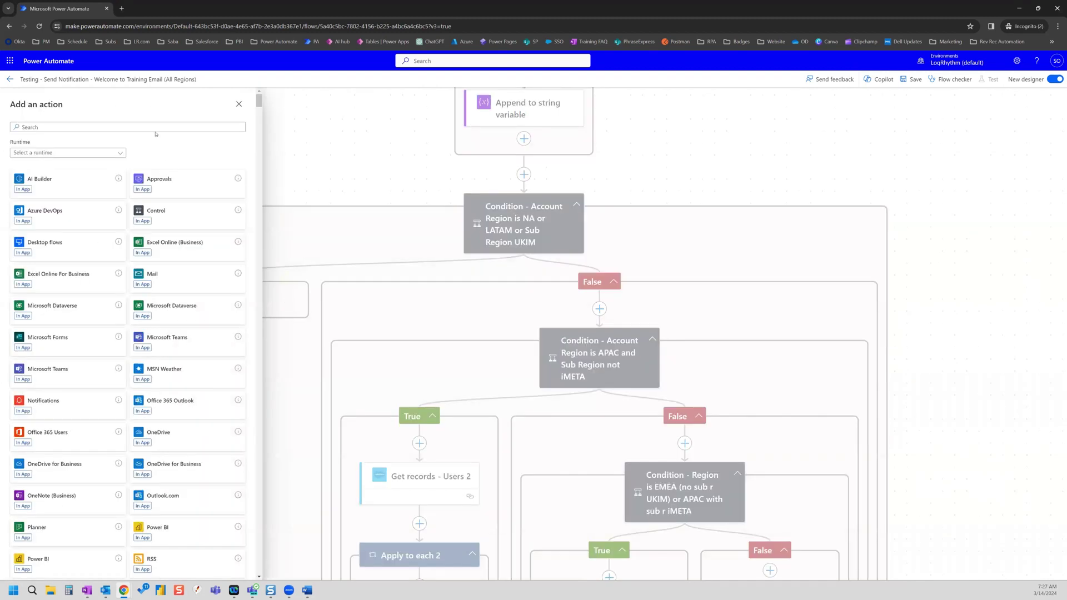
click(167, 128)
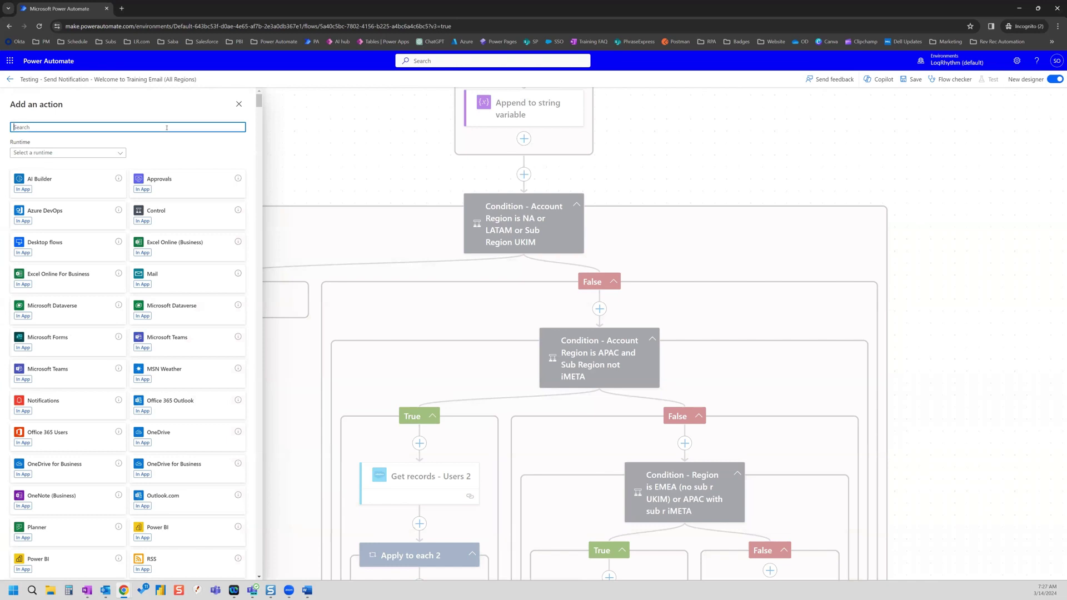
text(compose)
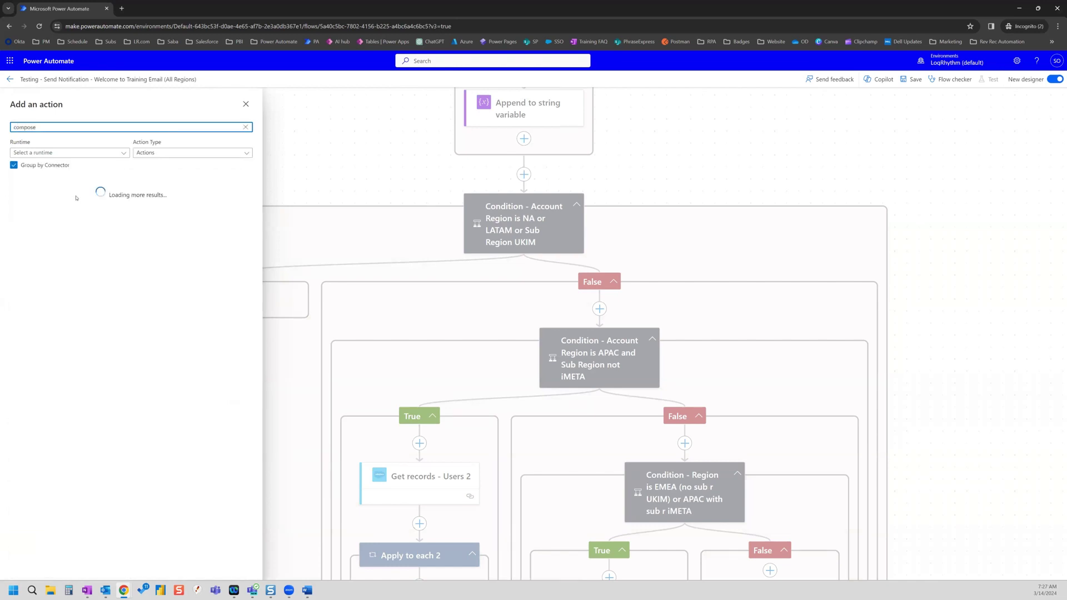
click(52, 217)
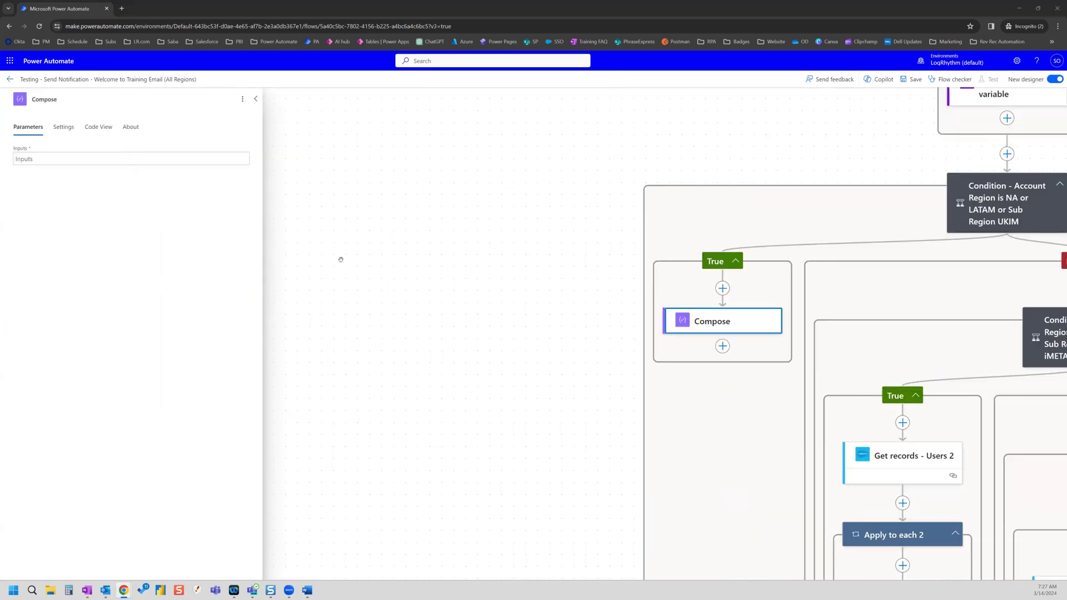
click(92, 159)
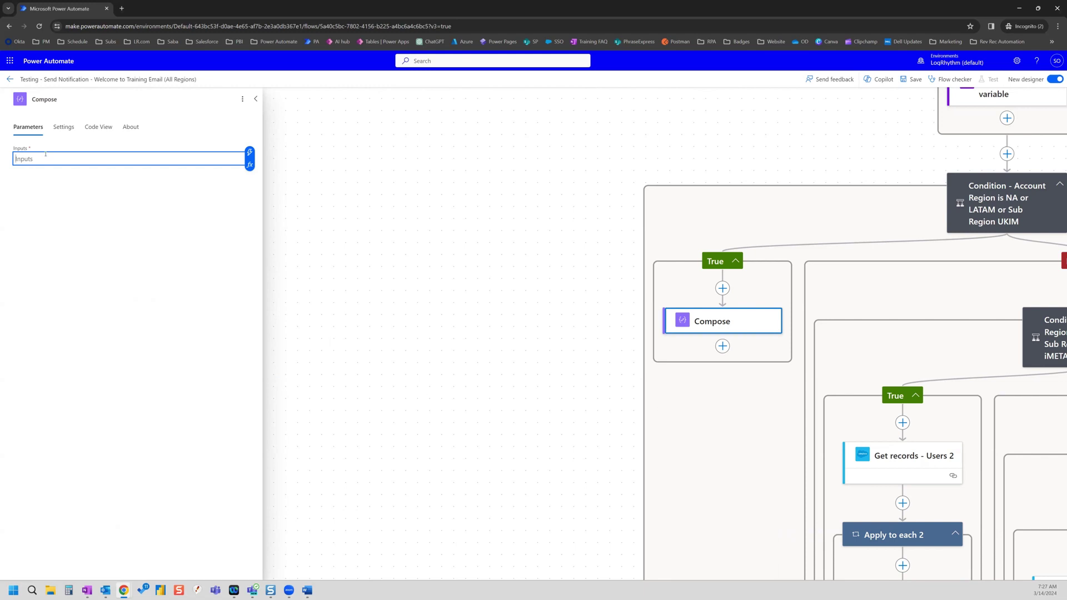
- Rename it 'Compose - NA Instructor Email' and pan over to the nested APAC conditions
click(160, 99)
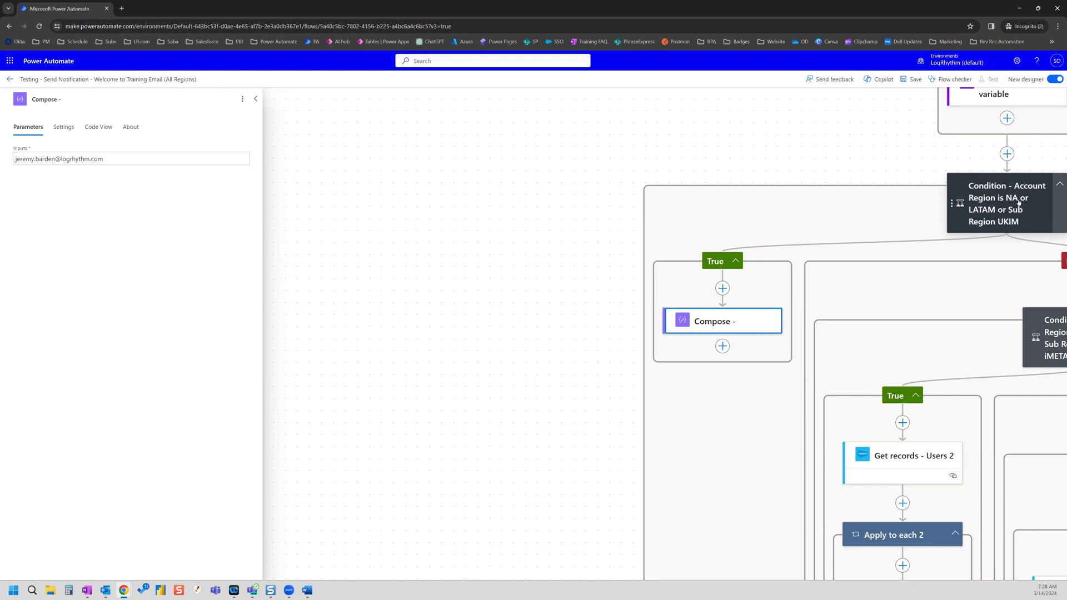
click(80, 103)
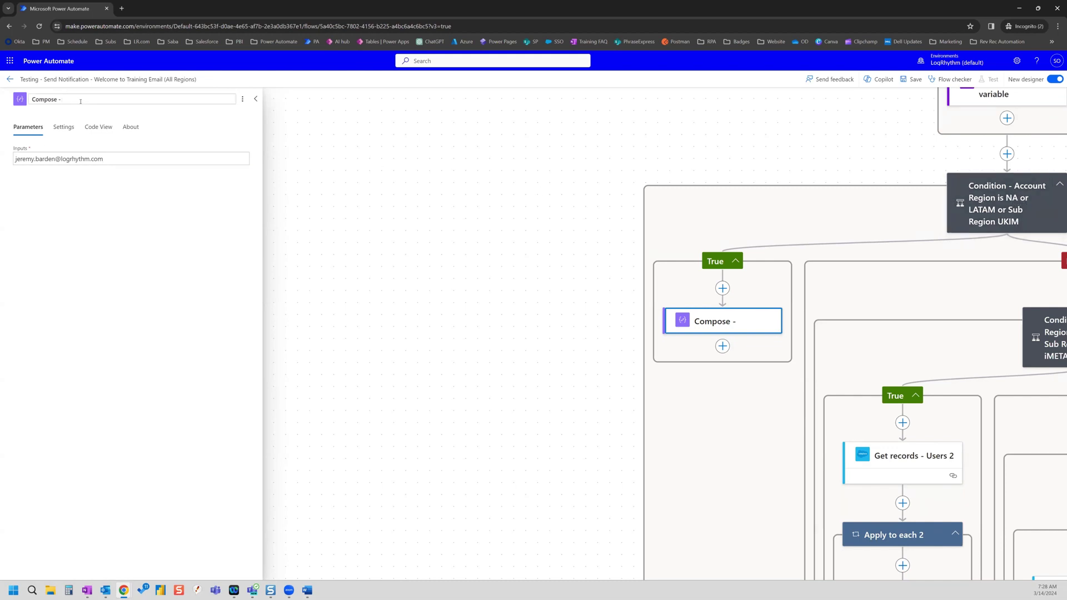
text(NA Instructor Email)
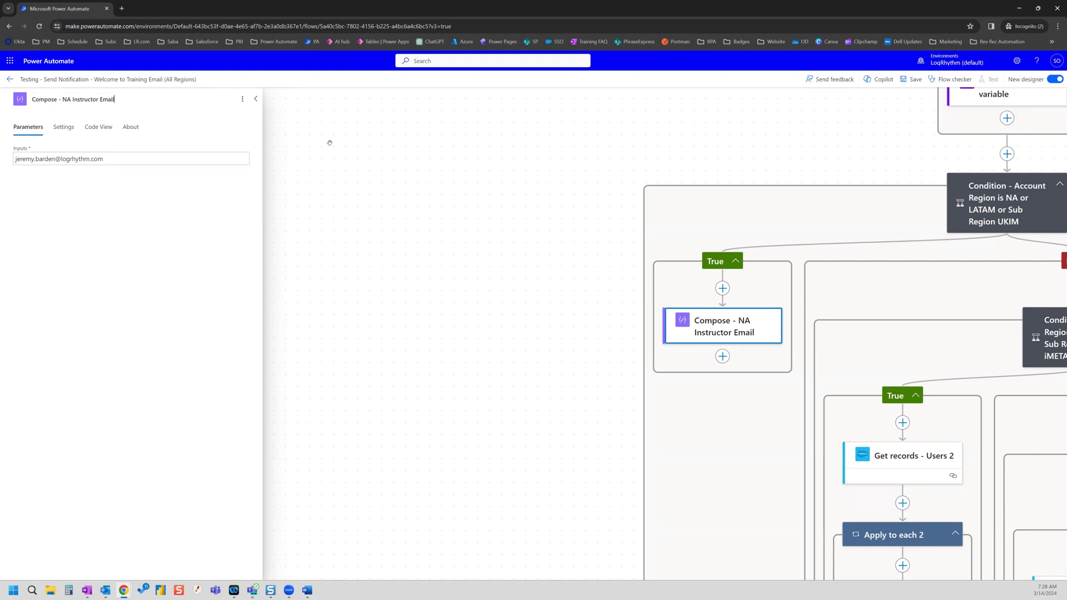
click(390, 172)
drag(745, 449, 347, 317)
drag(266, 376, 84, 396)
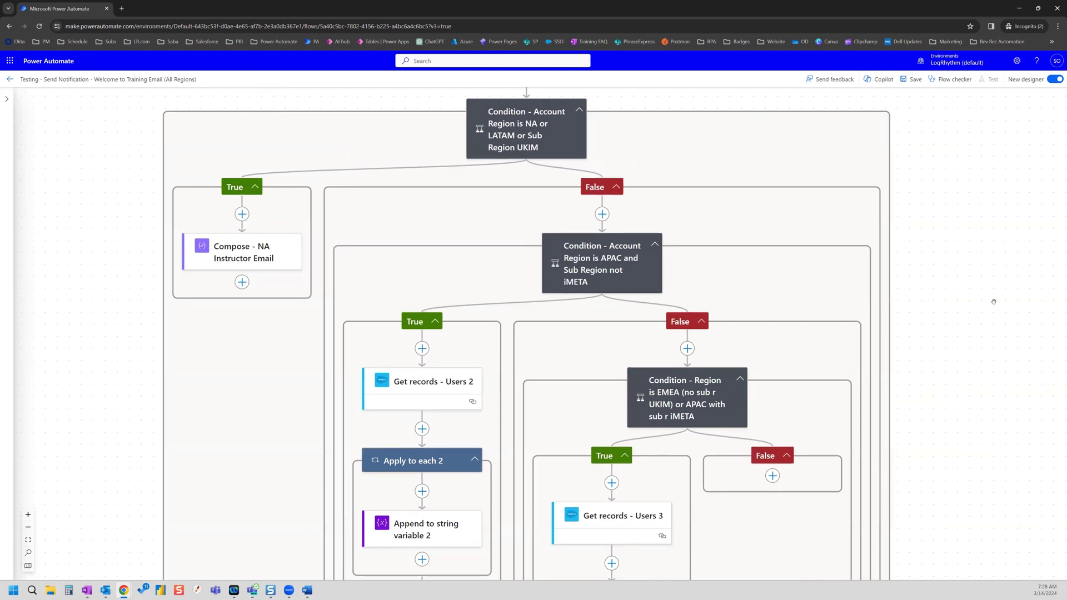
- Scroll down and open 'Get records - Users 2' in the APAC branch to view its parameters
scroll(543, 459, down, 1)
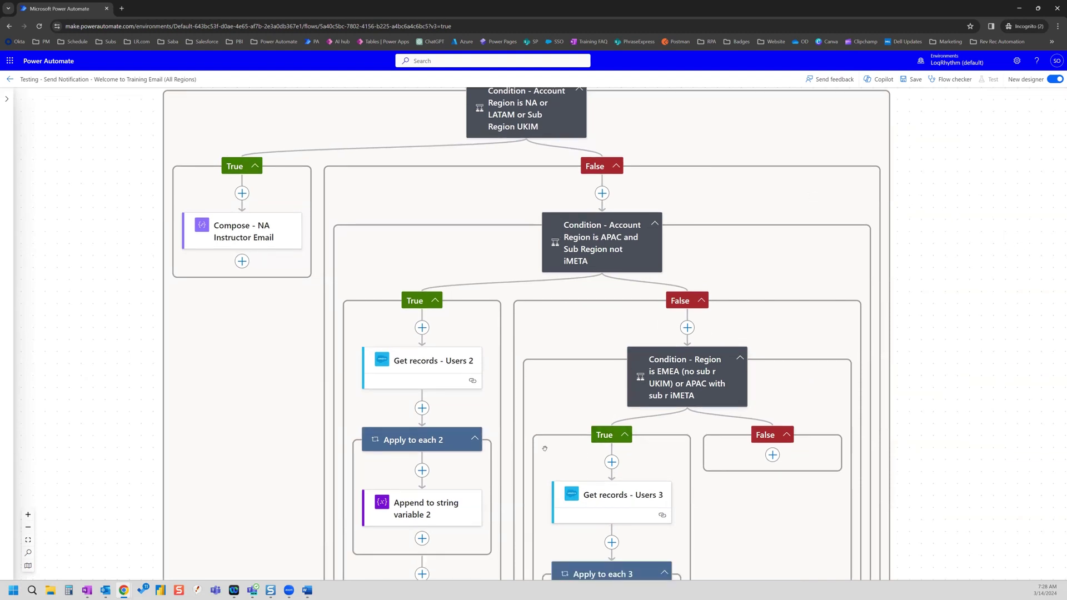
scroll(568, 357, down, 2)
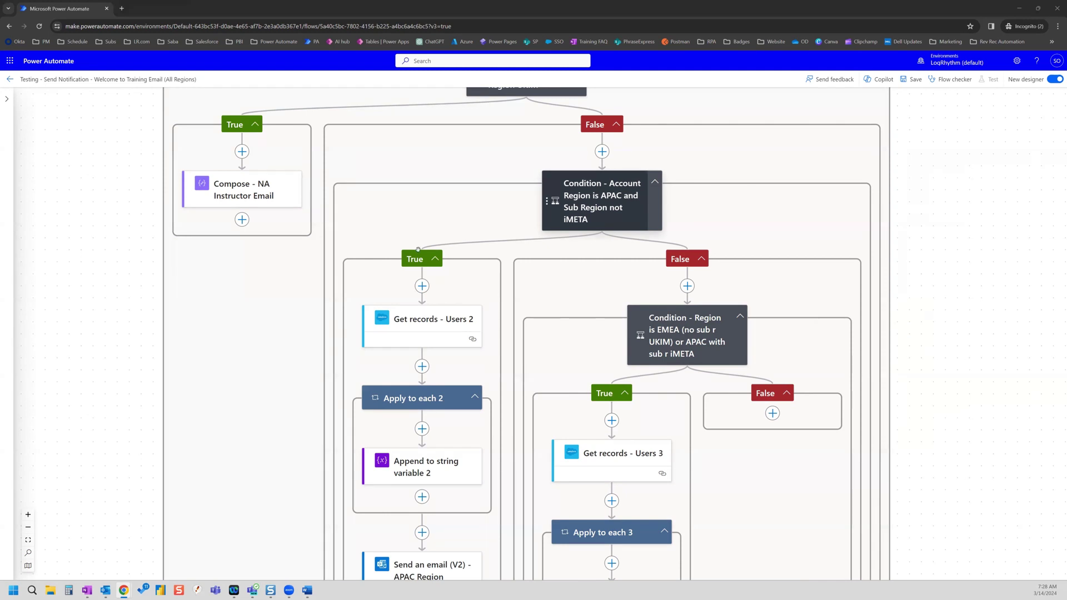
scroll(490, 299, down, 1)
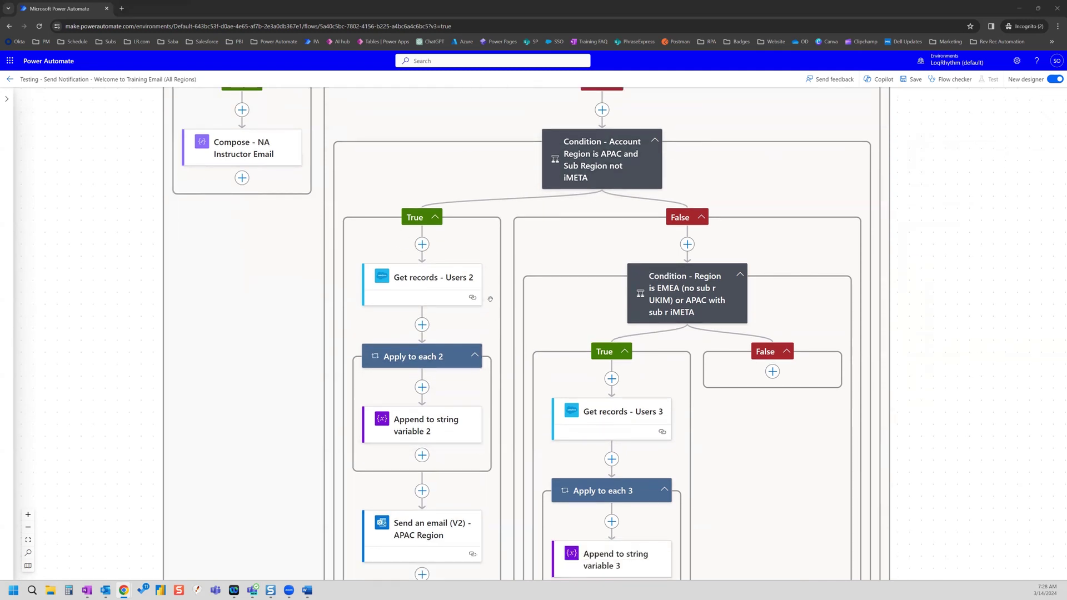
click(448, 285)
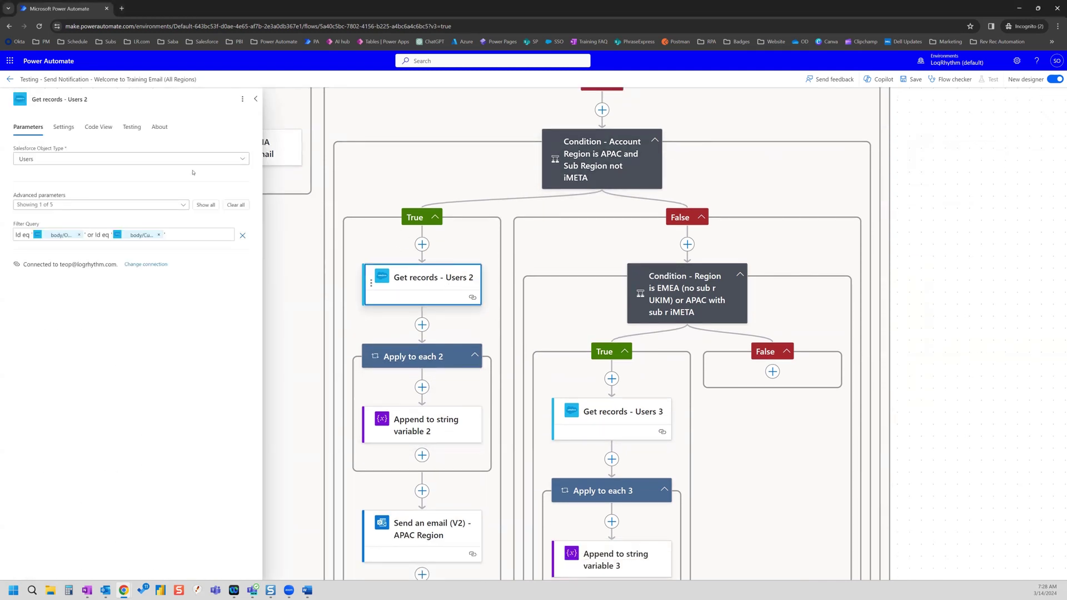
- Delete Get records - Users 2, Send an email (V2) - APAC Region and Apply to each 2
click(243, 99)
click(259, 129)
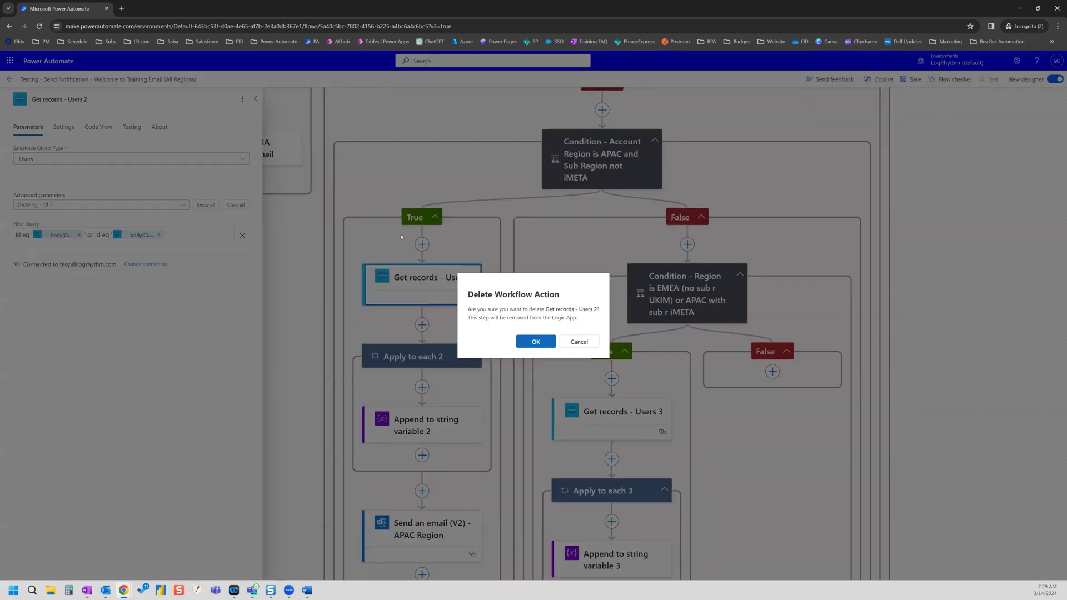
click(533, 341)
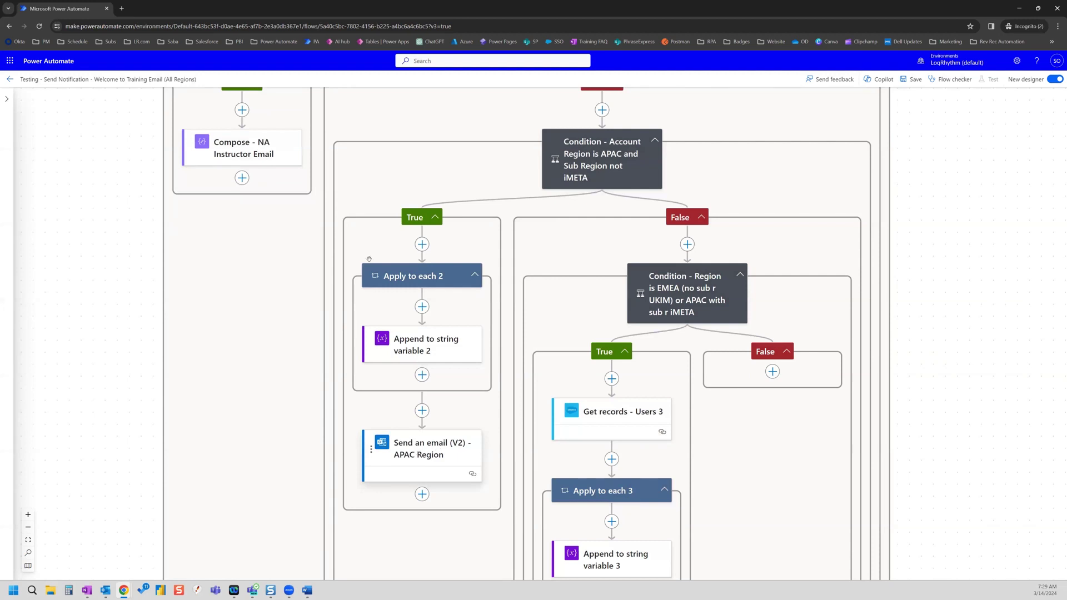
click(422, 450)
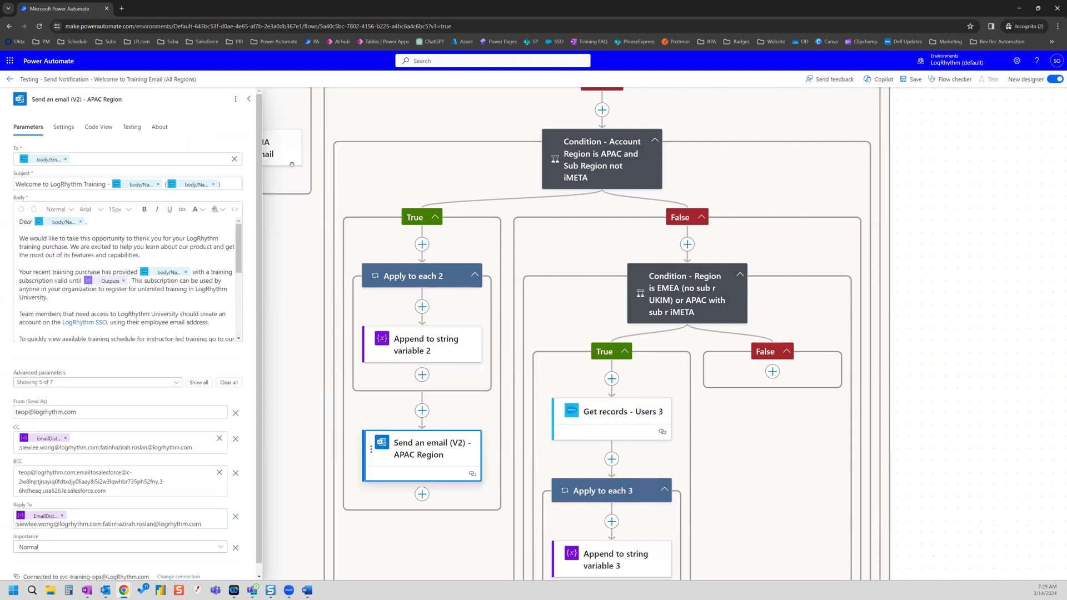
click(236, 98)
click(255, 129)
click(550, 342)
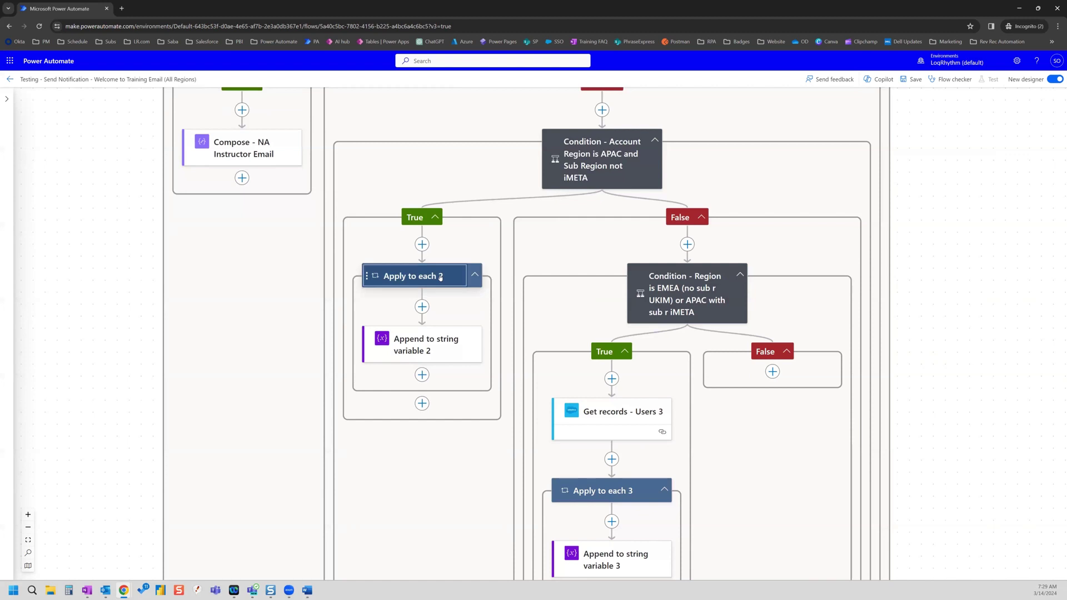
click(441, 276)
click(243, 98)
click(255, 129)
click(528, 342)
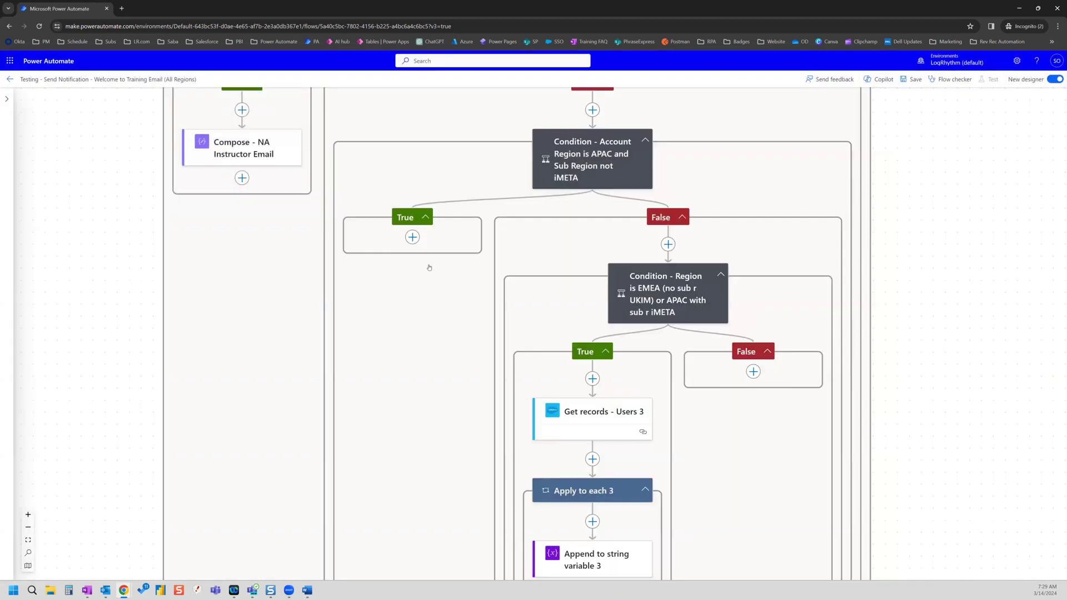
- Add a Compose action to the APAC True branch holding the instructor's e-mail address
click(451, 279)
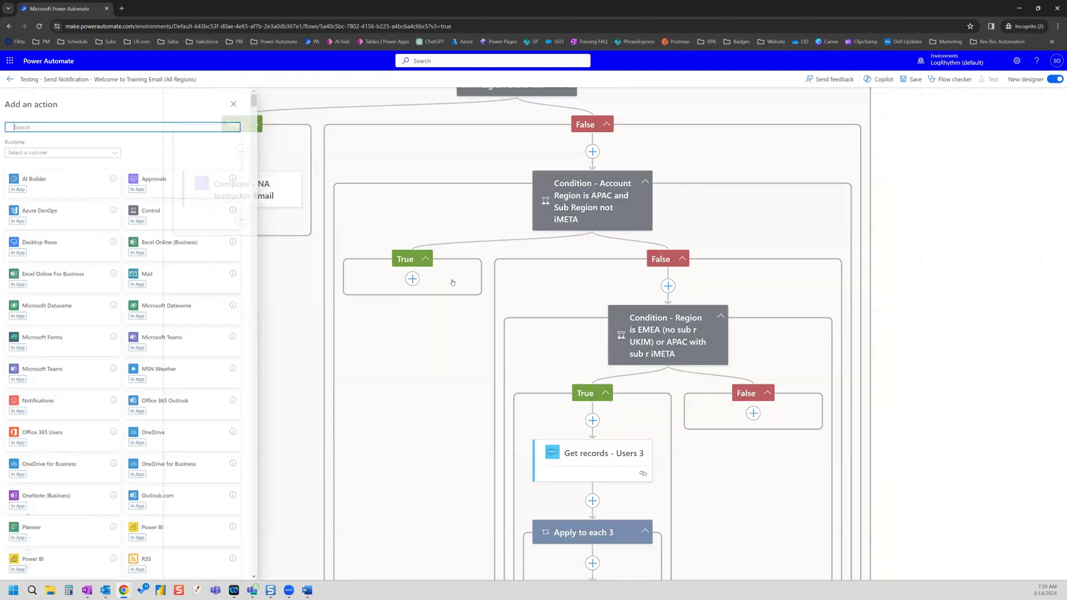
text(xompo)
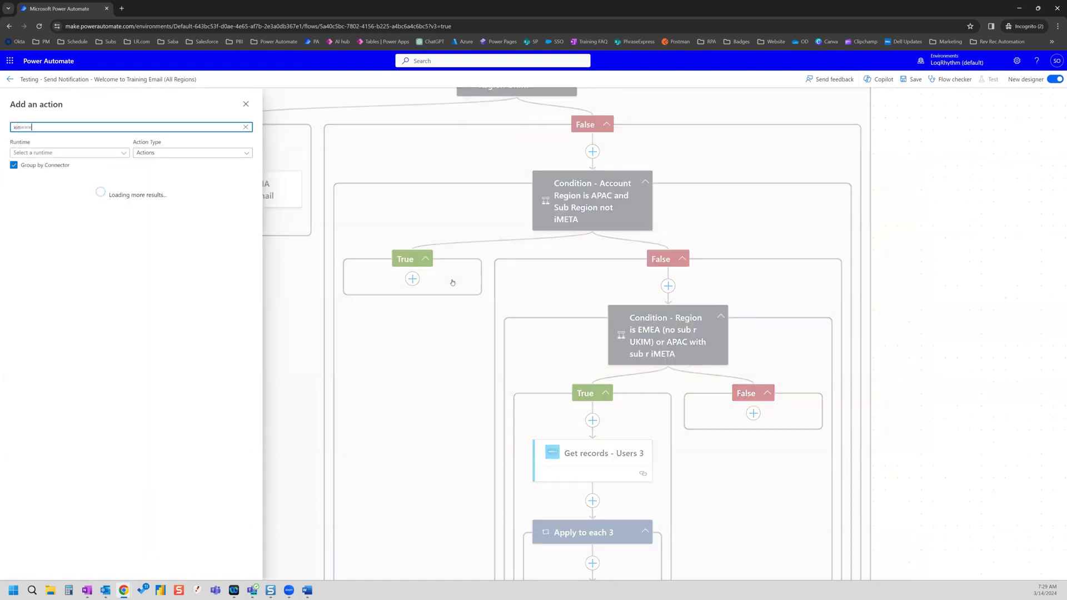
key(BackSpace)
key(BackSpace)
key(BackSpace)
key(BackSpace)
key(BackSpace)
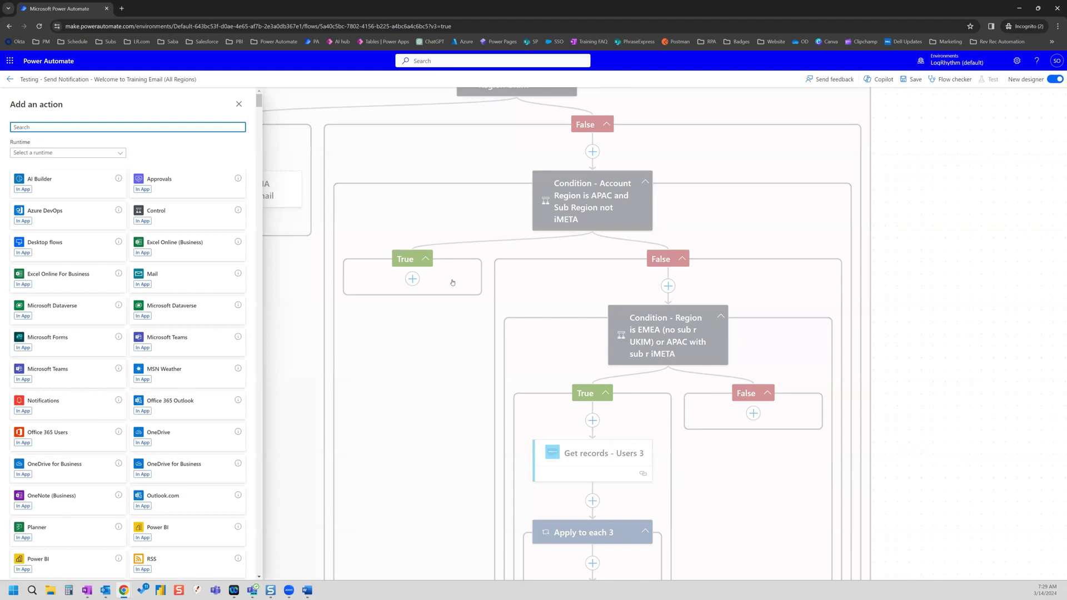
text(compose)
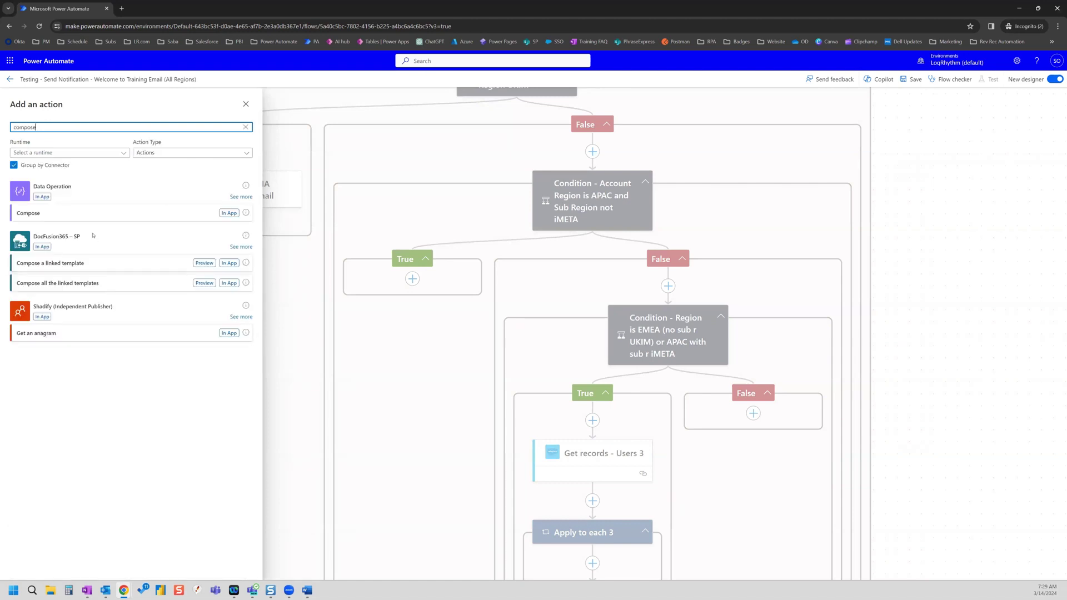
click(100, 213)
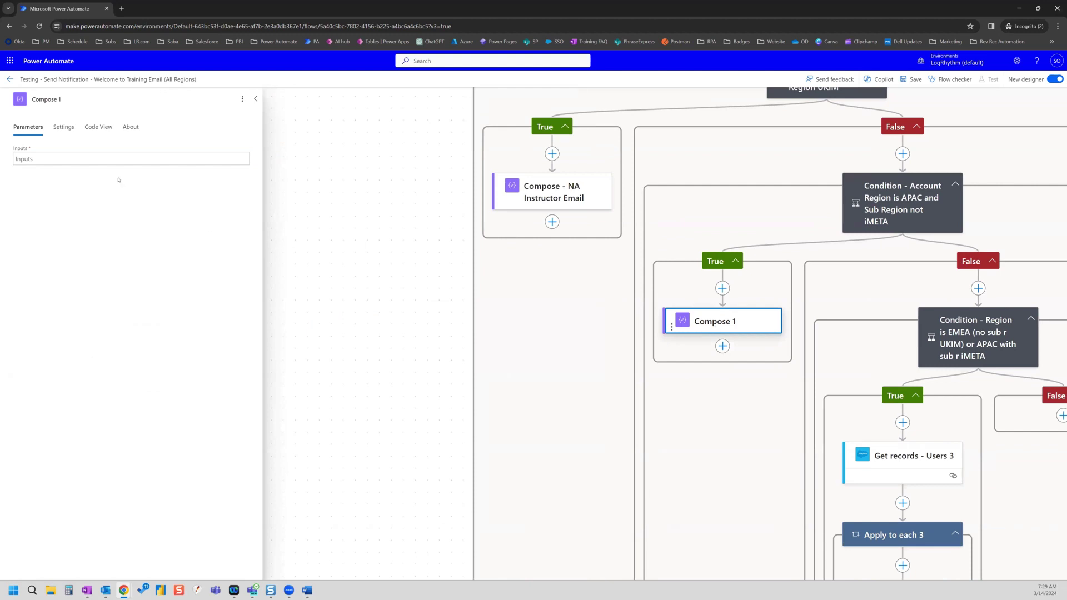
click(84, 155)
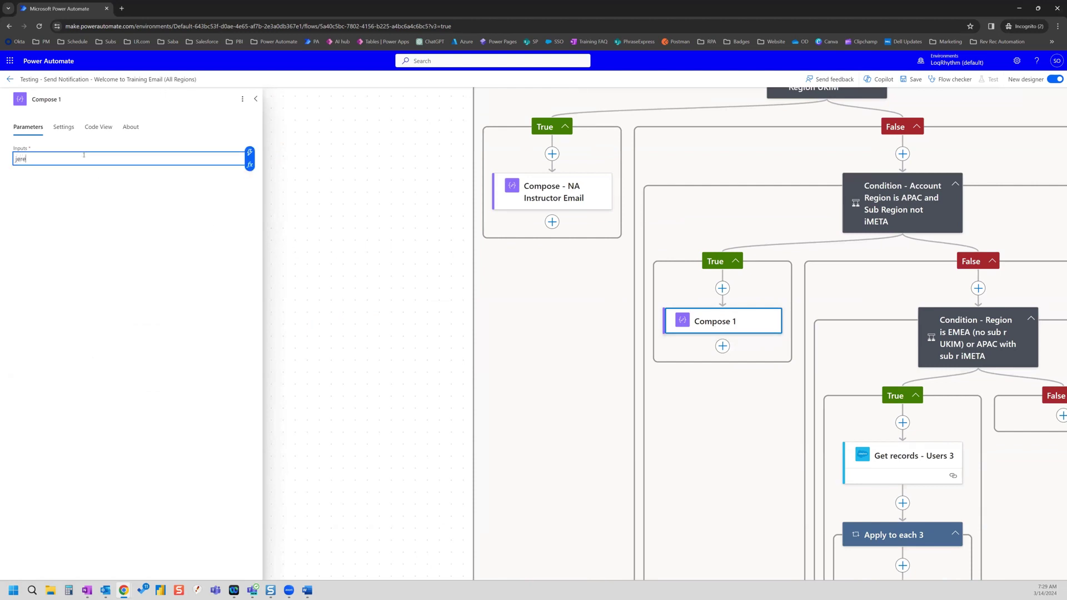
- Rename the Compose action to 'Compose - APAC Instructor Email'
click(86, 100)
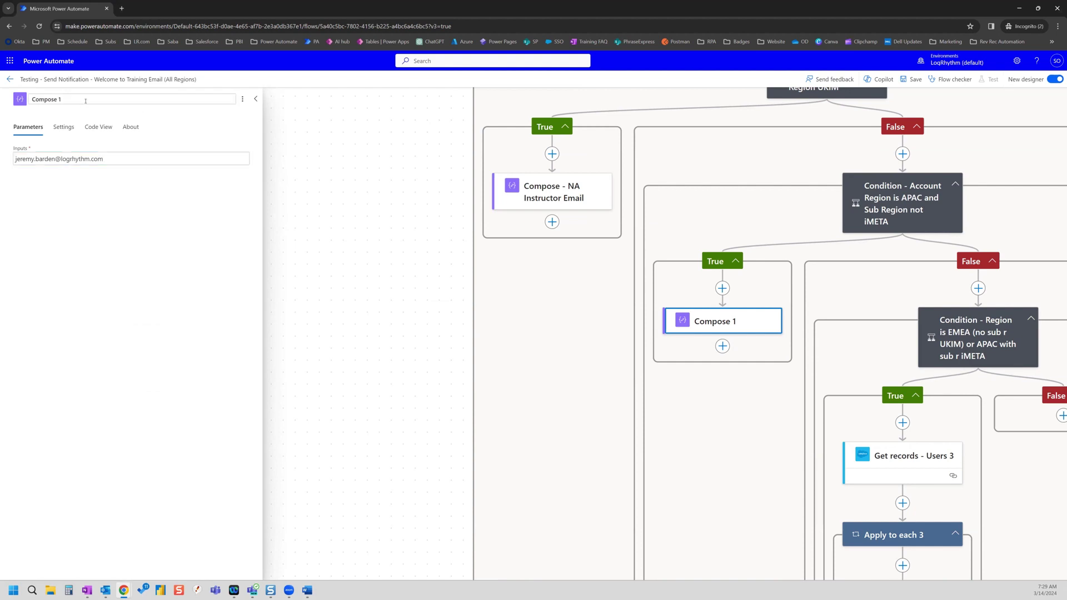
text(- APAC Instructor Email)
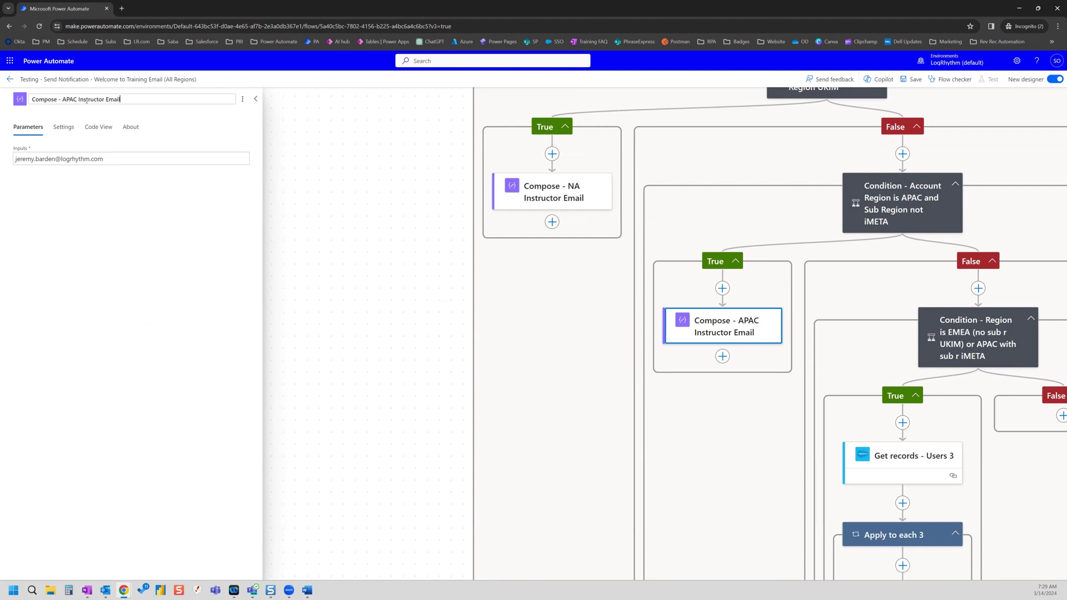
click(228, 151)
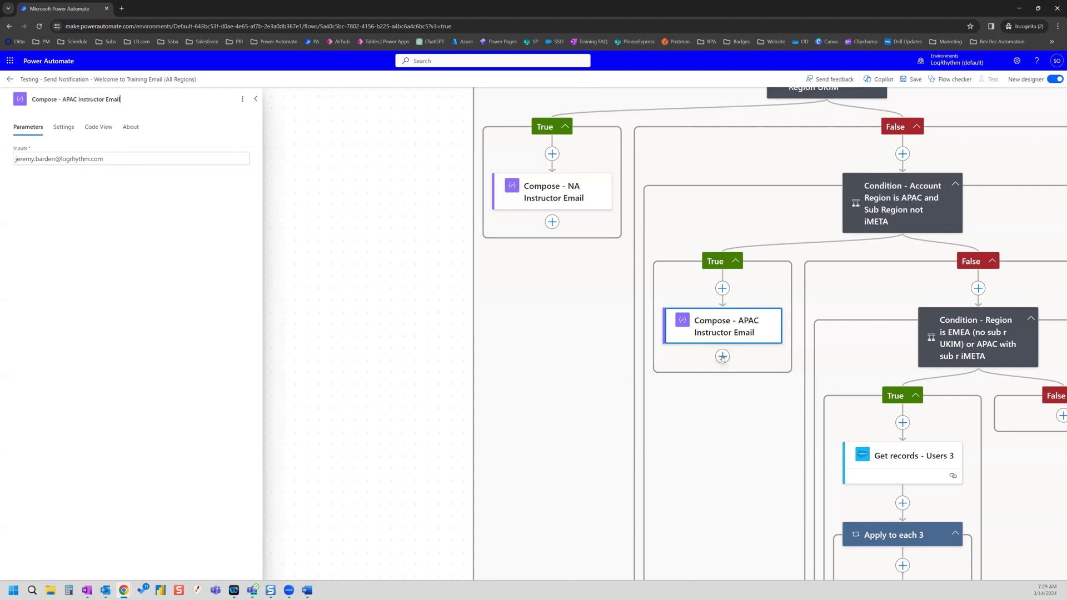
click(748, 362)
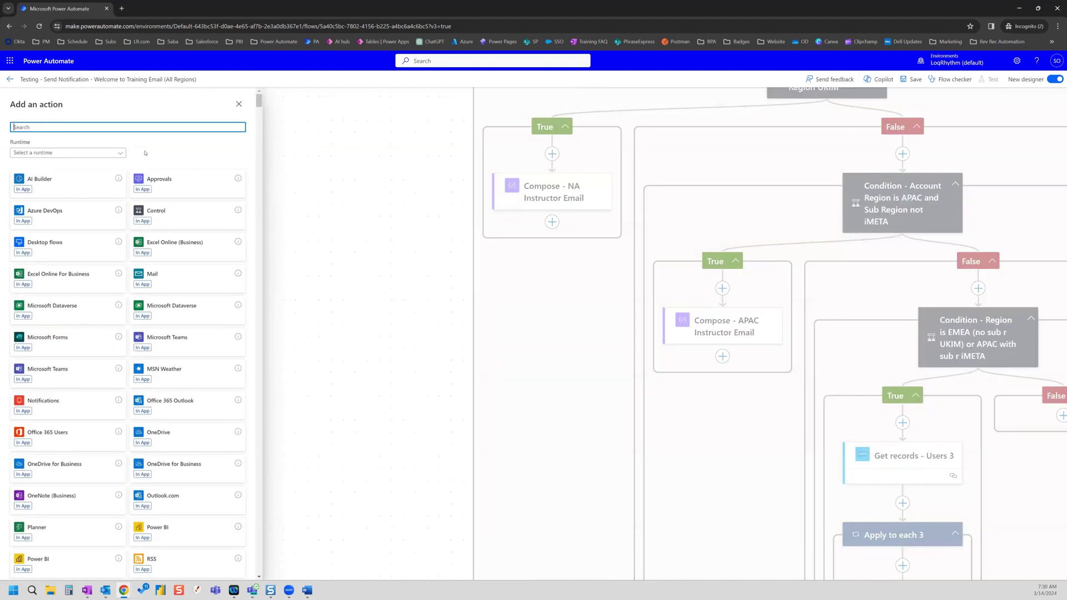
- Add a second Compose named 'Compose - APAC Channel Operations Manager Email' beneath the instructor Compose
text(compose)
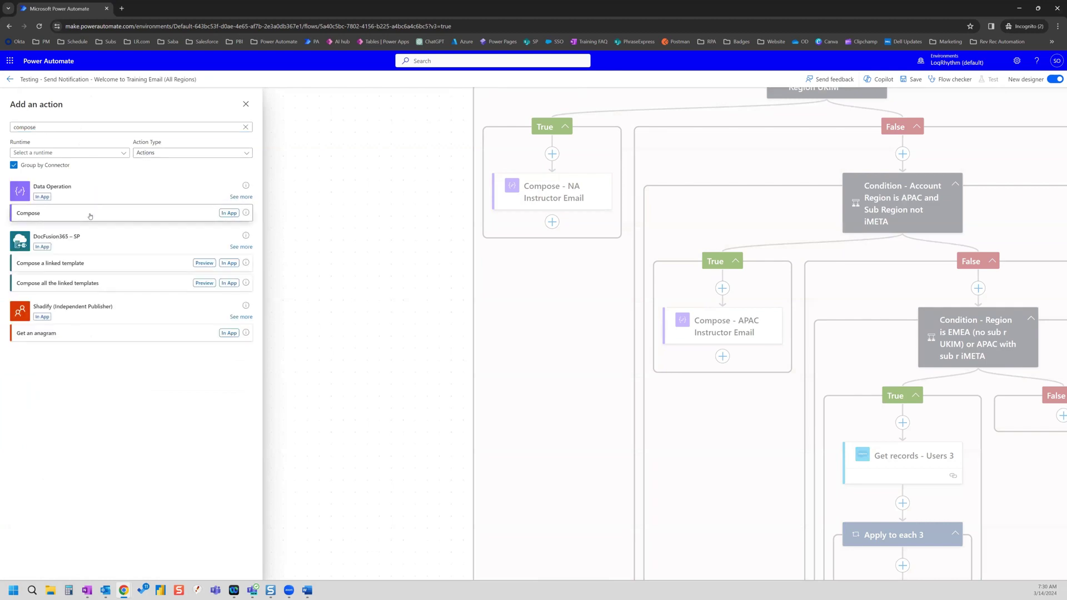
click(90, 214)
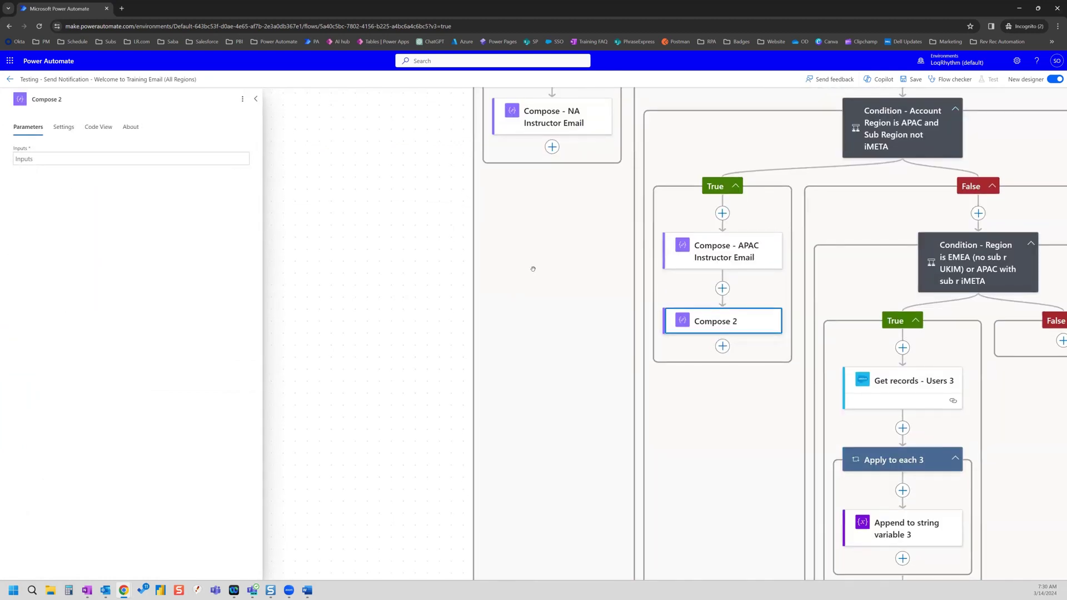
click(70, 97)
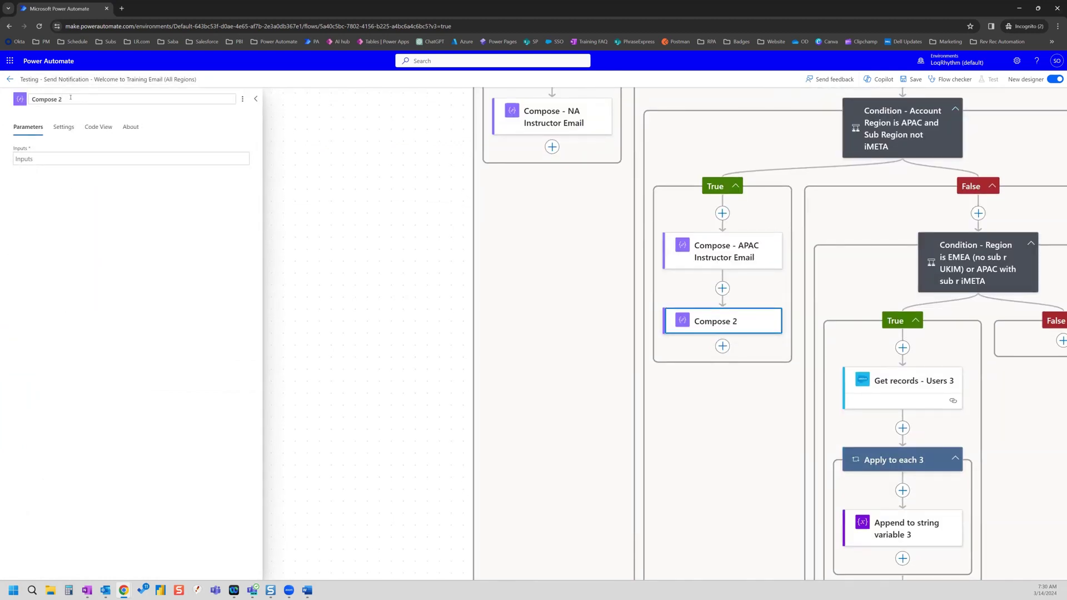
text(- APAC Channel)
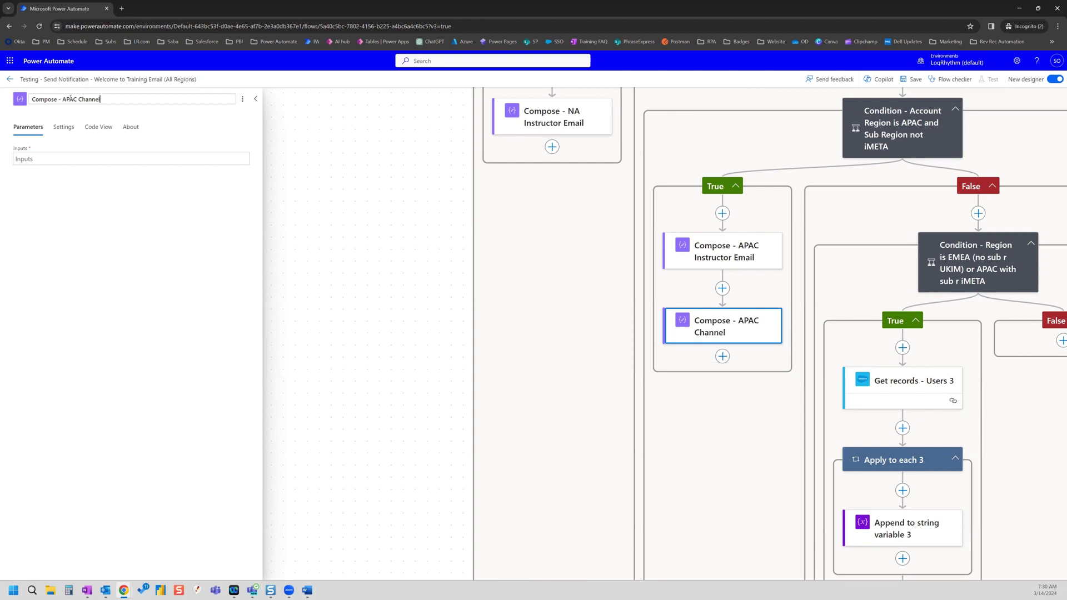
text( Oper)
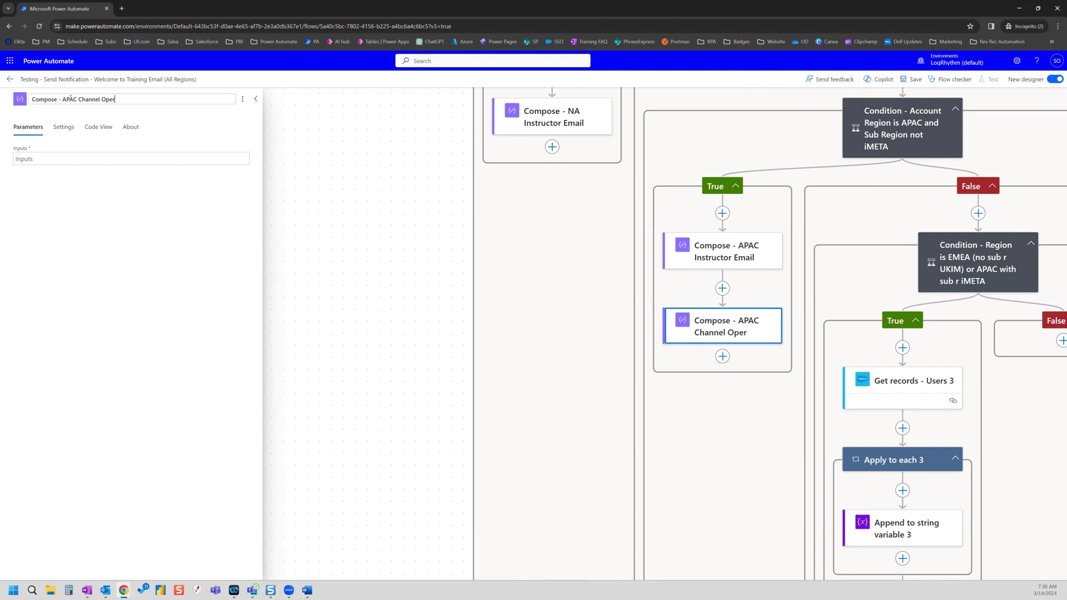
text(ations Manag)
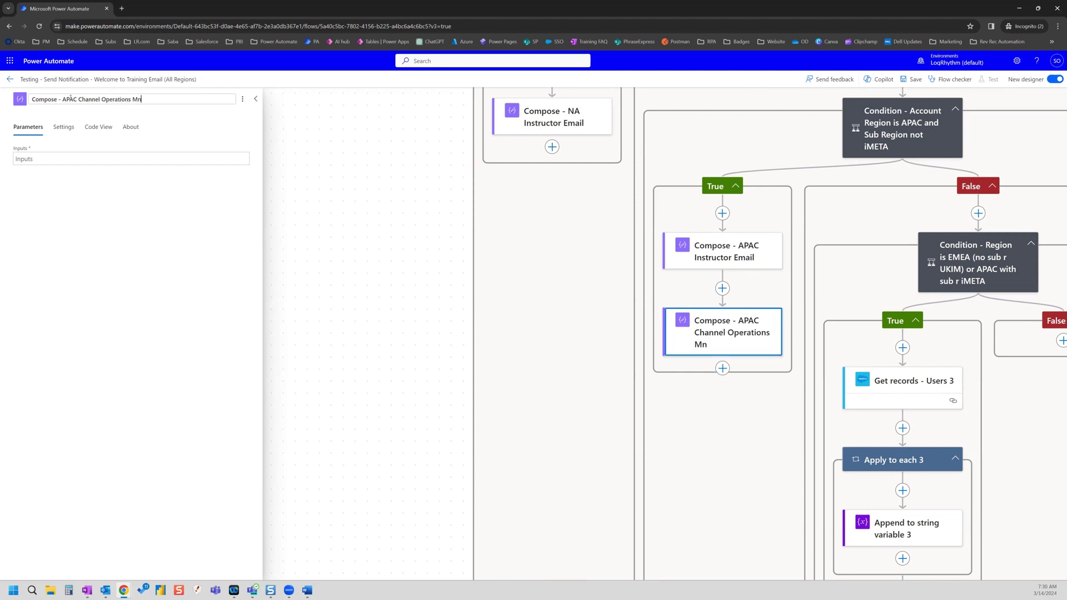
key(BackSpace)
key(BackSpace)
key(BackSpace)
key(BackSpace)
text(anager Email)
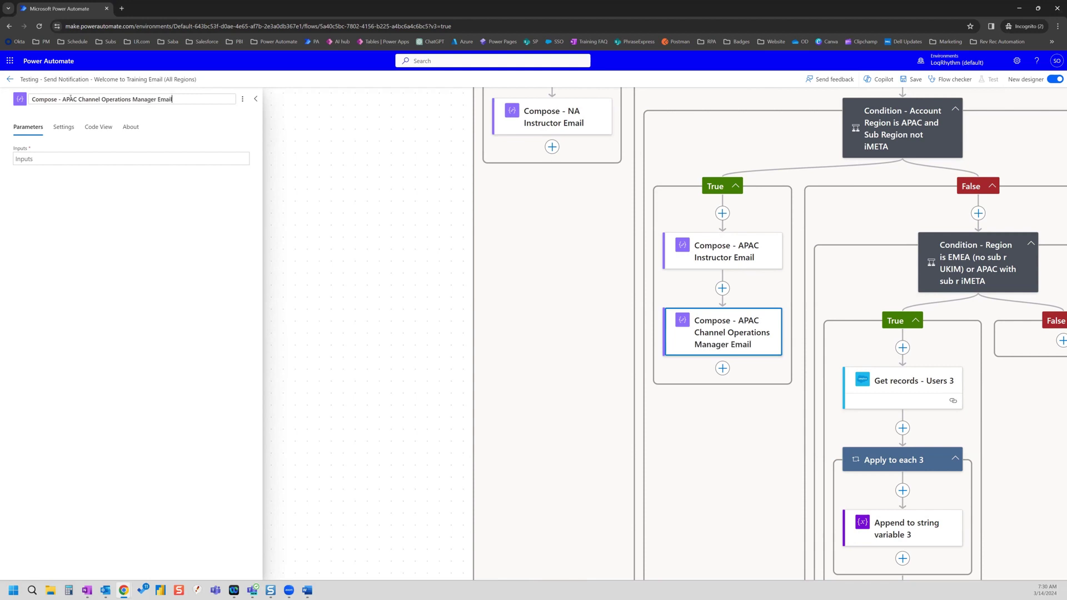
- Set its input to the single test e-mail address with no extra line
click(104, 160)
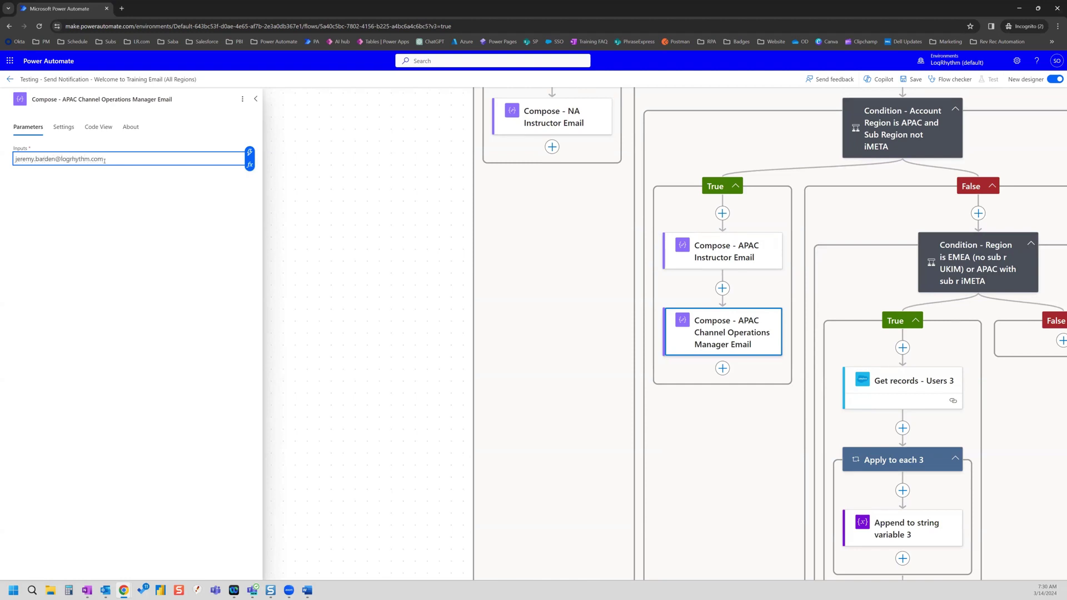
key(Return)
key(BackSpace)
- Bring the EMEA/iMETA condition into view and delete its 'Get records - Users 3' lookup
click(722, 427)
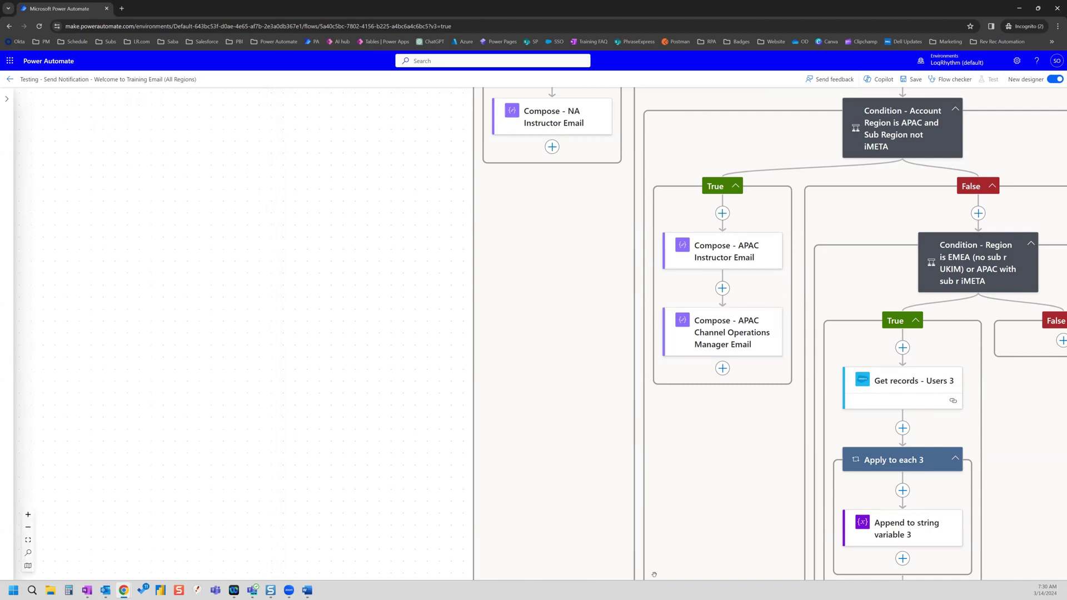
drag(745, 509, 361, 443)
drag(695, 363, 687, 374)
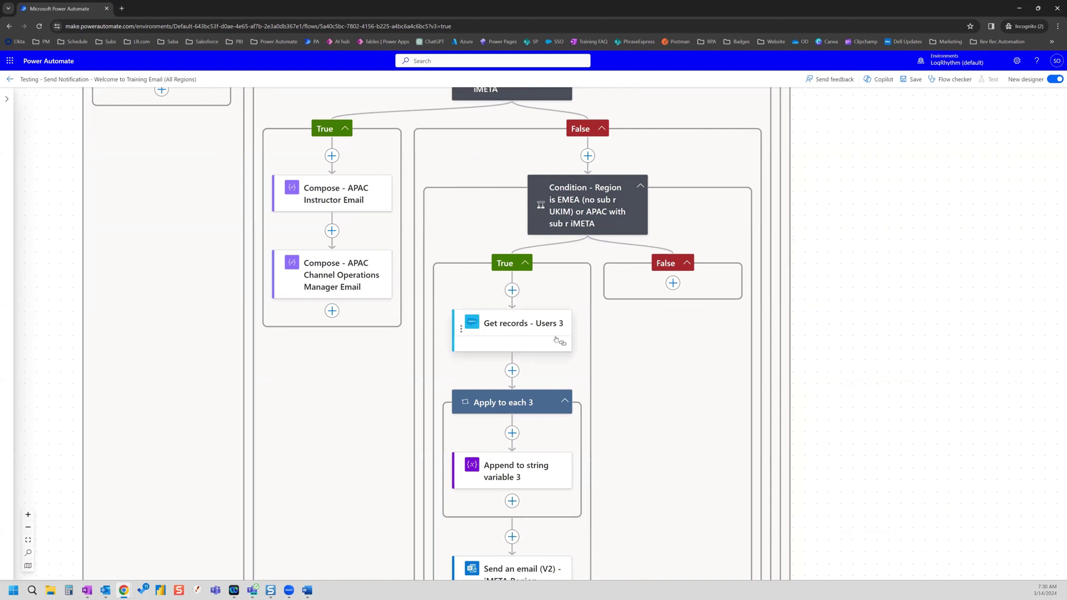
scroll(557, 339, down, 1)
click(513, 288)
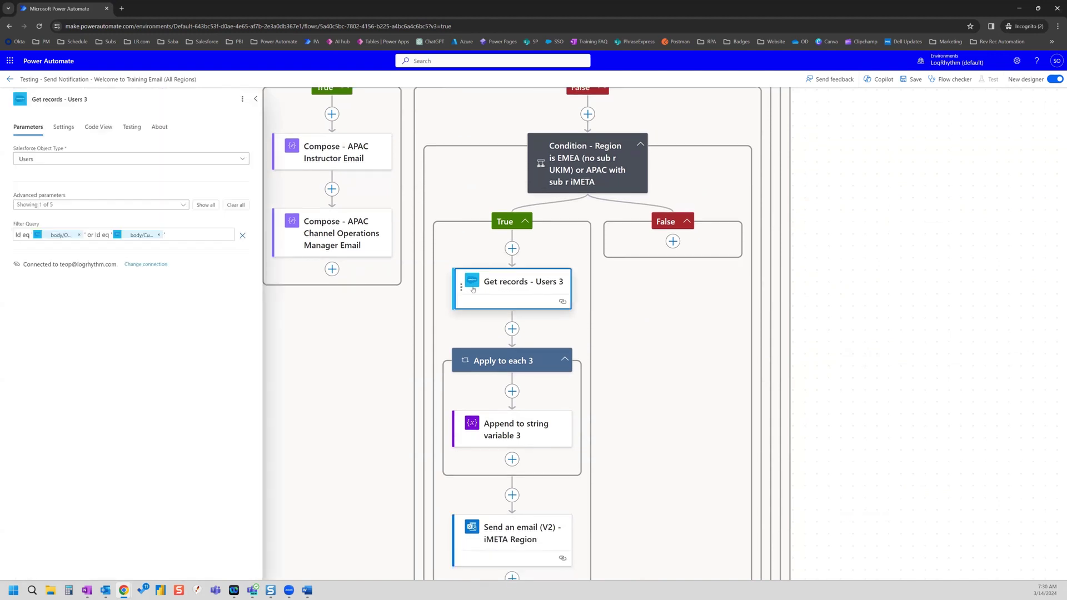
click(243, 99)
click(246, 127)
click(536, 341)
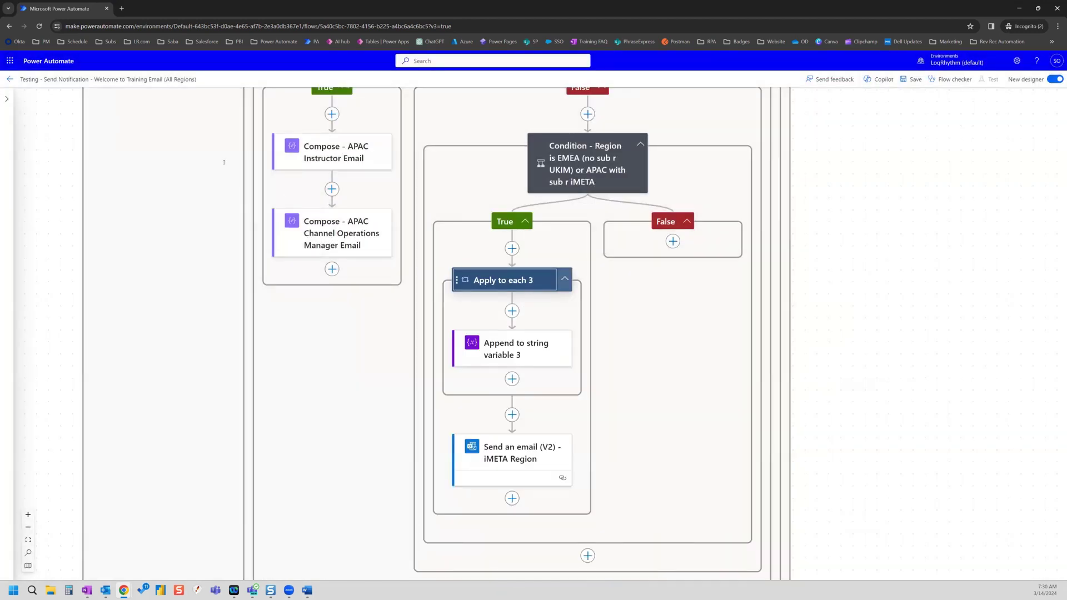
- Delete the Apply to each 3 loop and the 'Send an email (V2) - iMETA Region' step
click(242, 99)
click(246, 128)
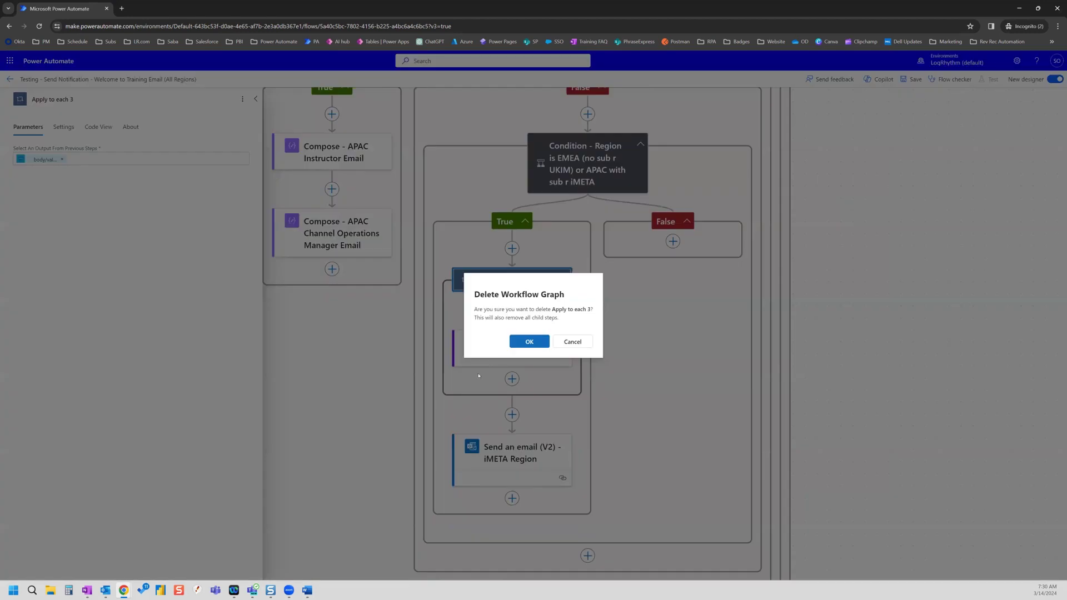
click(527, 340)
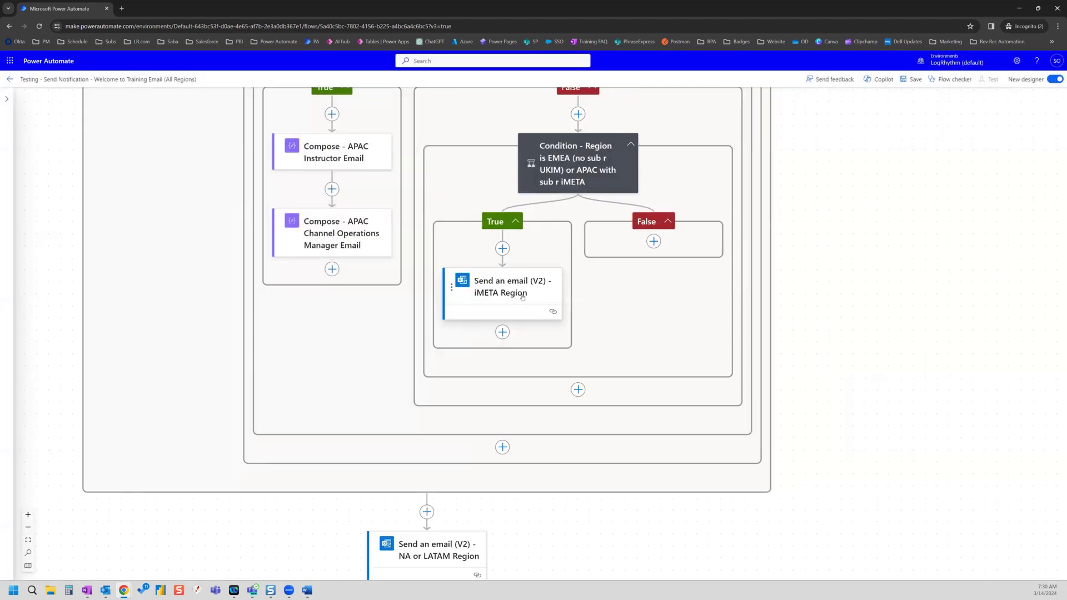
click(523, 297)
click(237, 99)
click(251, 127)
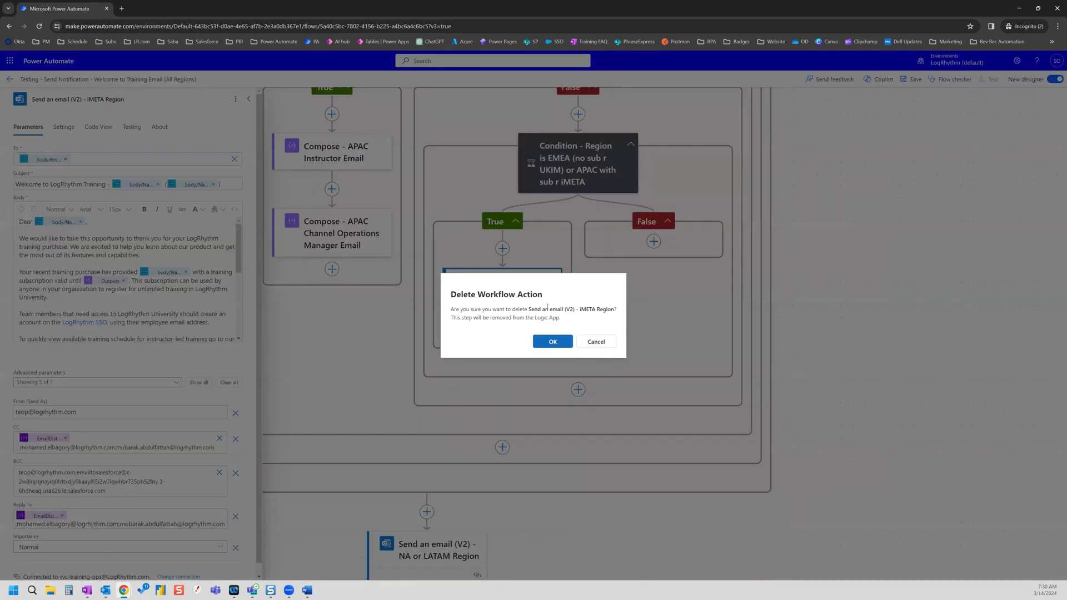
click(546, 340)
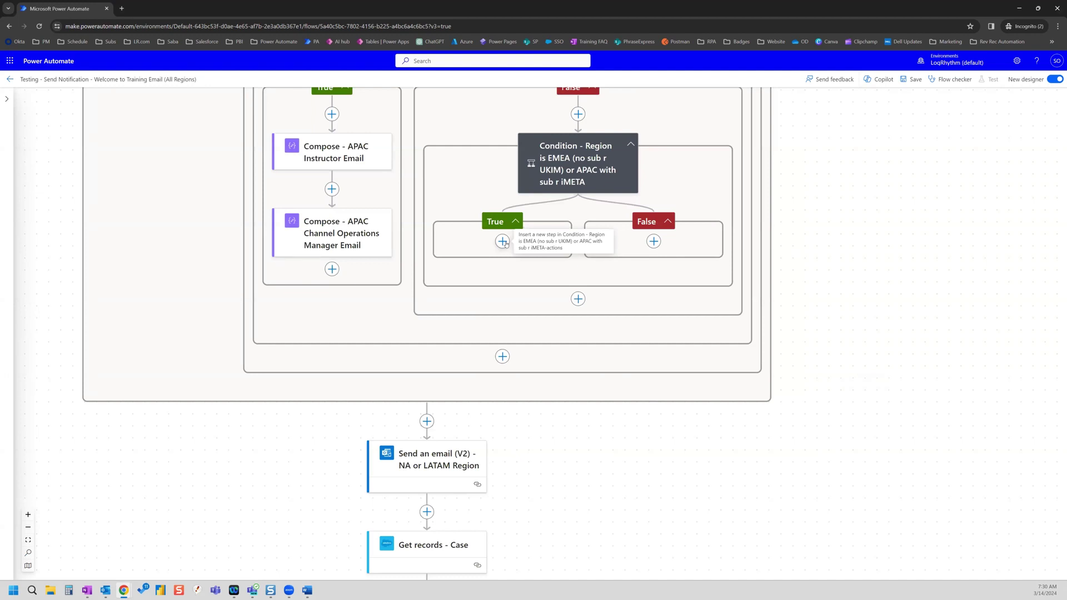
- Add a Compose action to the empty True branch
click(503, 241)
click(540, 241)
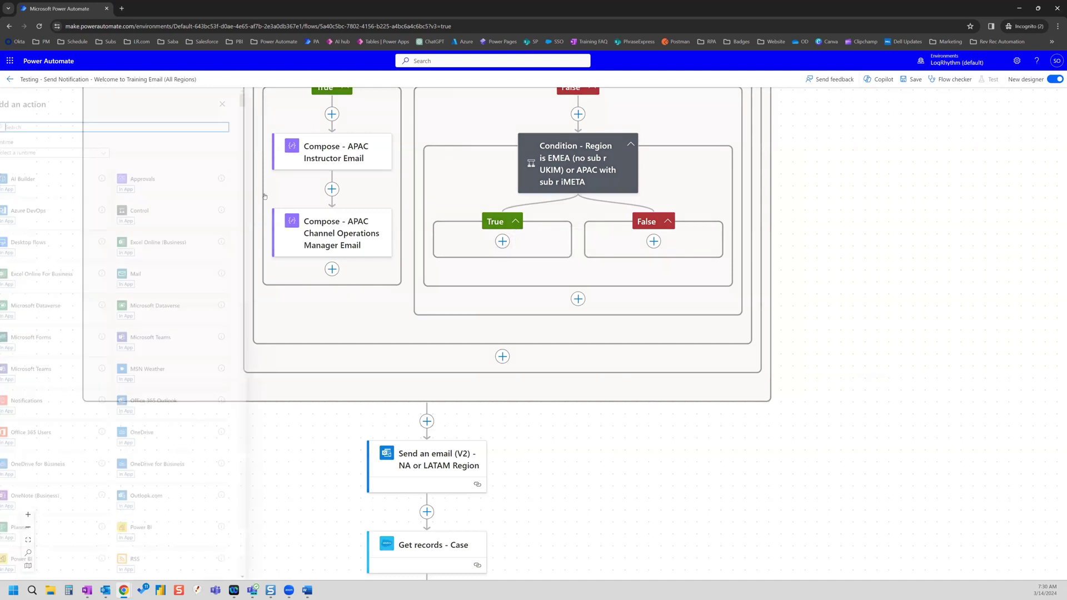
text(compose)
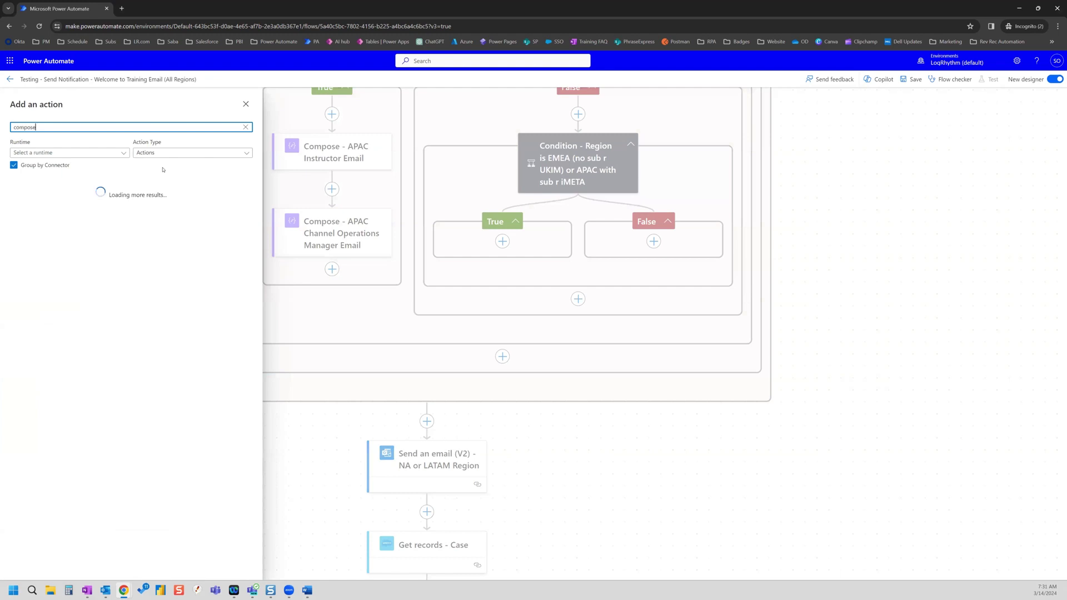
click(130, 213)
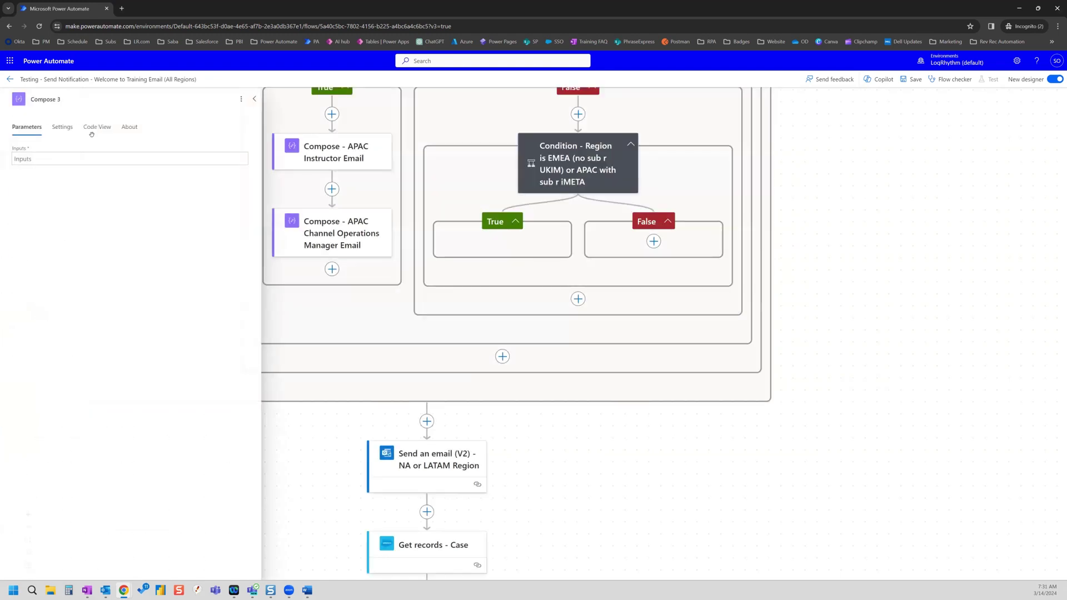
- Enter the test e-mail address twice, each followed by a semicolon, as the Compose input
click(94, 157)
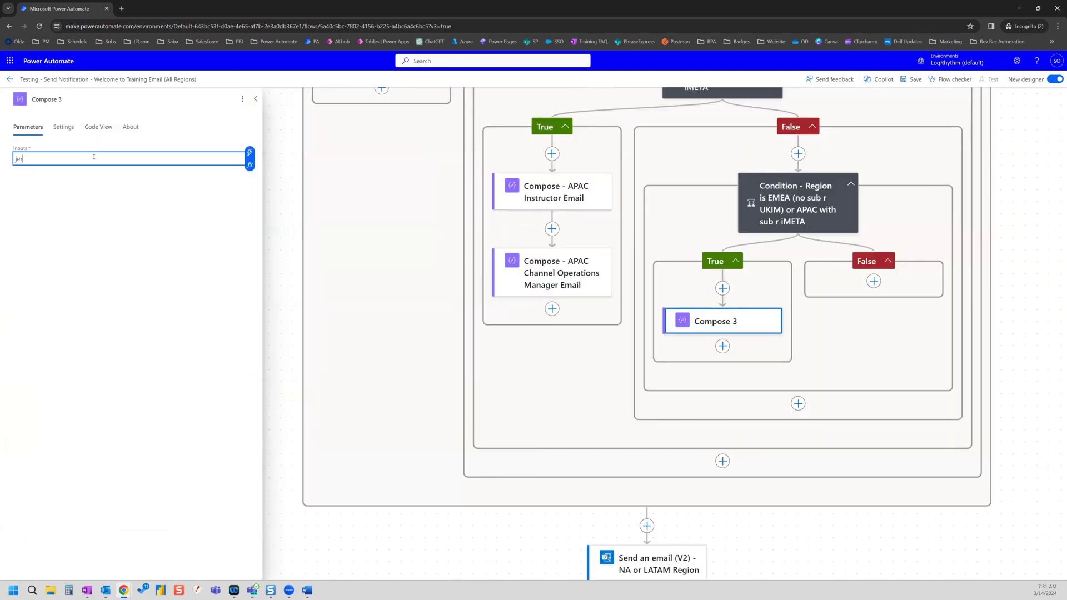
triple_click(77, 160)
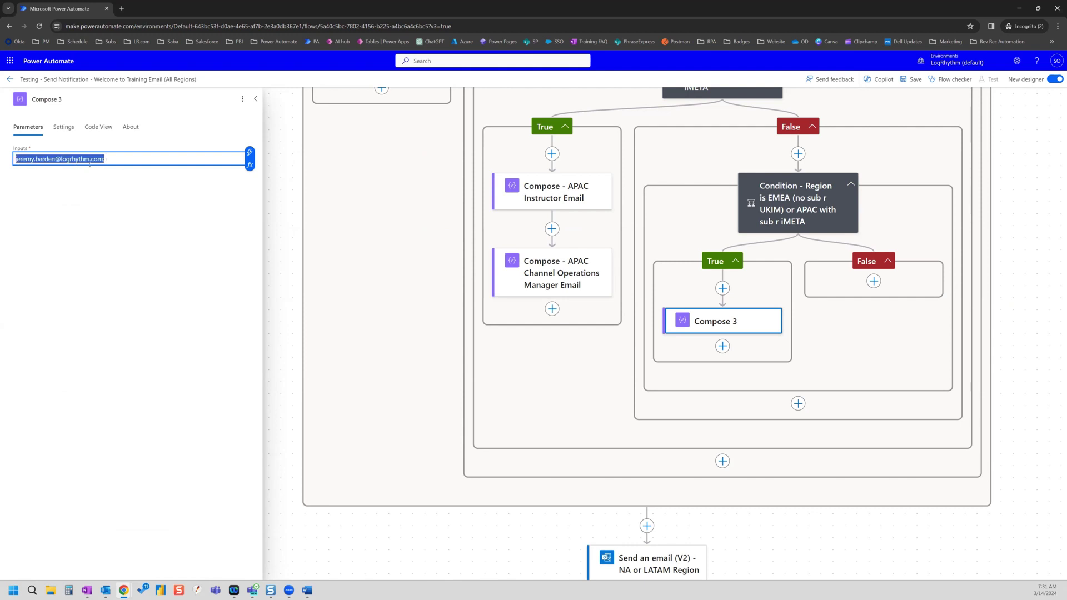
key(ctrl+c)
key(Right)
key(ctrl+v)
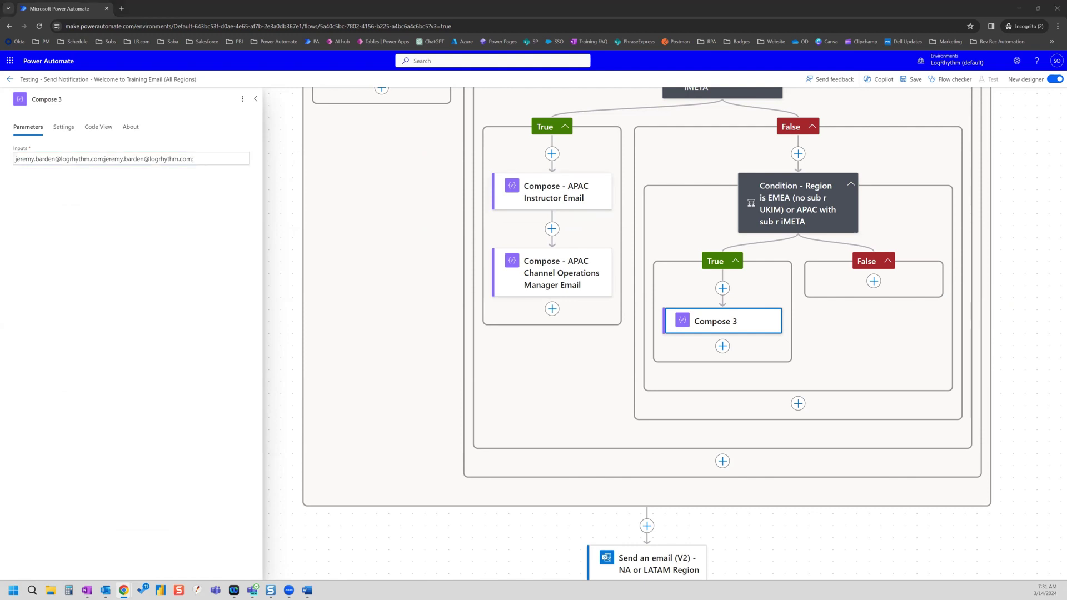
- Rename the Compose step to 'Compose - iMETA Instructor Emails'
click(59, 99)
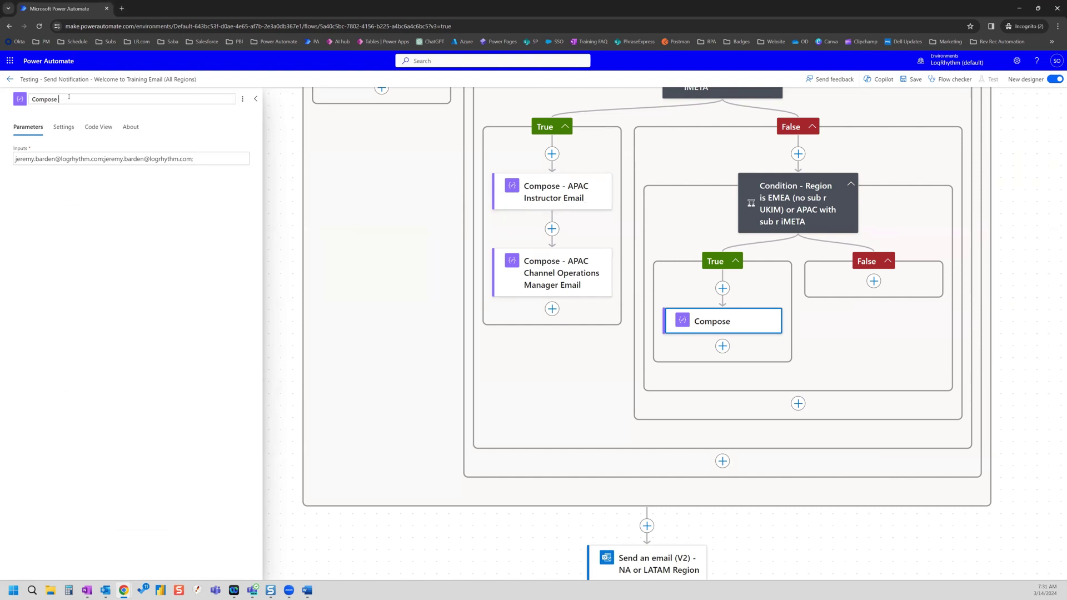
text(- iMETA Instructor Emails)
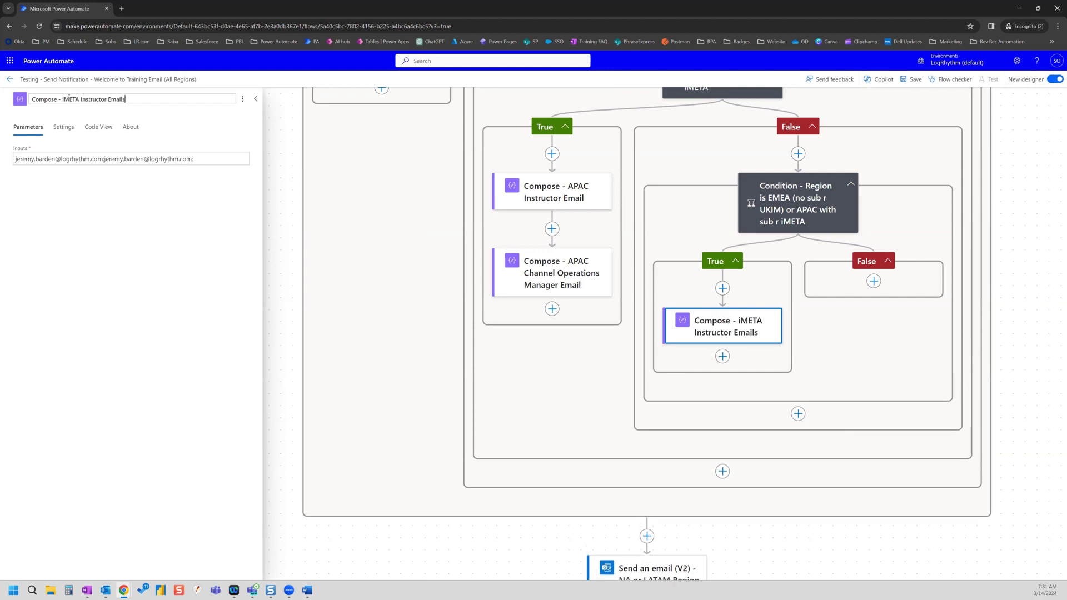
click(310, 133)
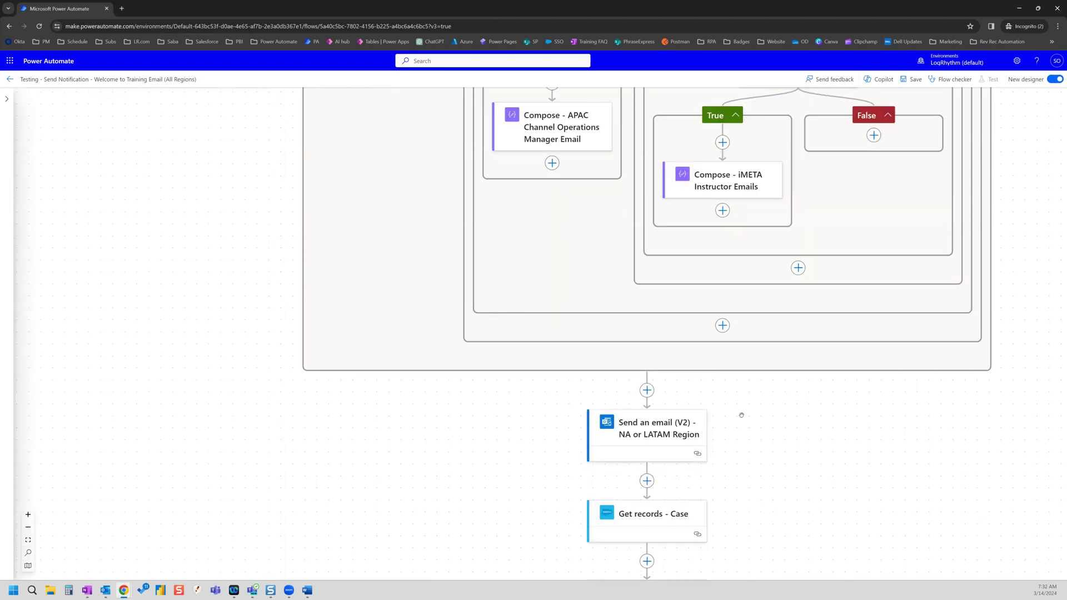
- Retitle the 'Send an email (V2) - NA or LATAM Region' step to 'Send an email (V2) - All Regions'
click(648, 434)
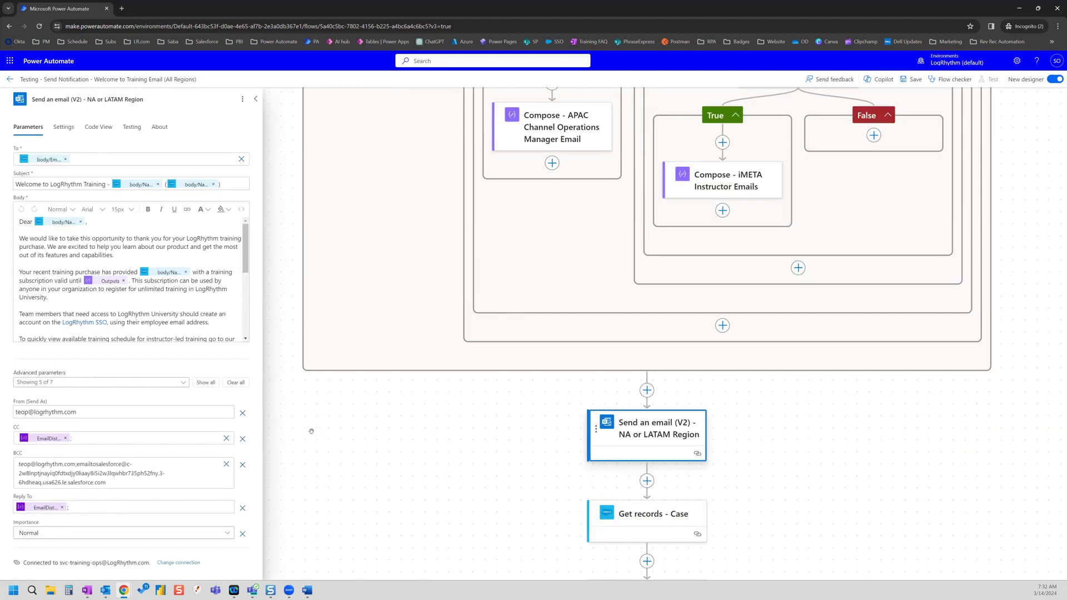
click(165, 102)
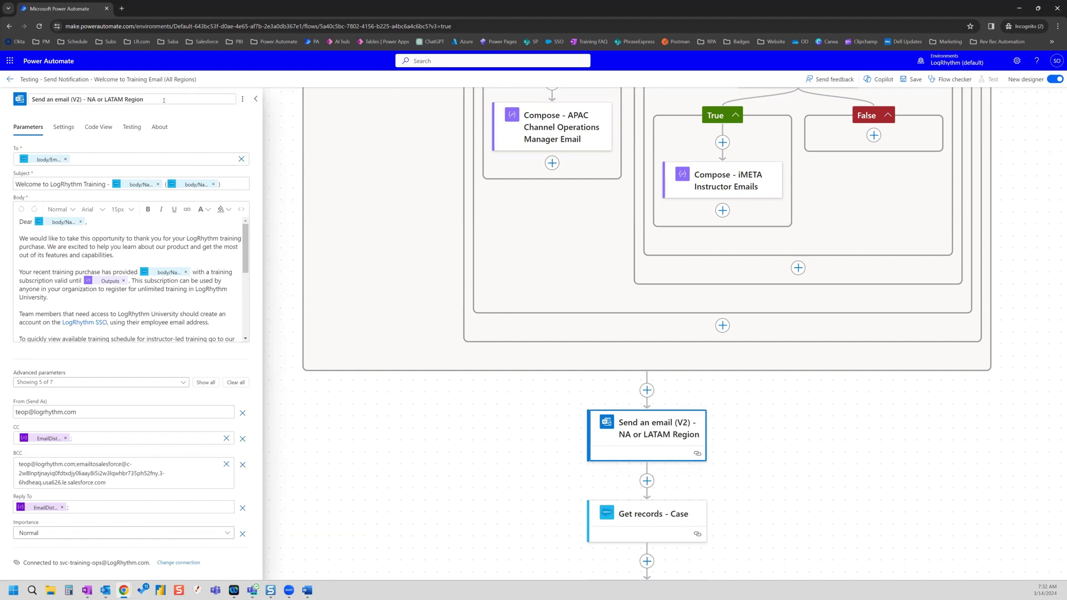
key(BackSpace)
key(BackSpace)
key(BackSpace)
key(BackSpace)
key(BackSpace)
key(BackSpace)
key(BackSpace)
key(BackSpace)
key(BackSpace)
key(BackSpace)
key(BackSpace)
key(BackSpace)
key(BackSpace)
key(BackSpace)
key(BackSpace)
key(BackSpace)
key(BackSpace)
key(BackSpace)
text(All Regions)
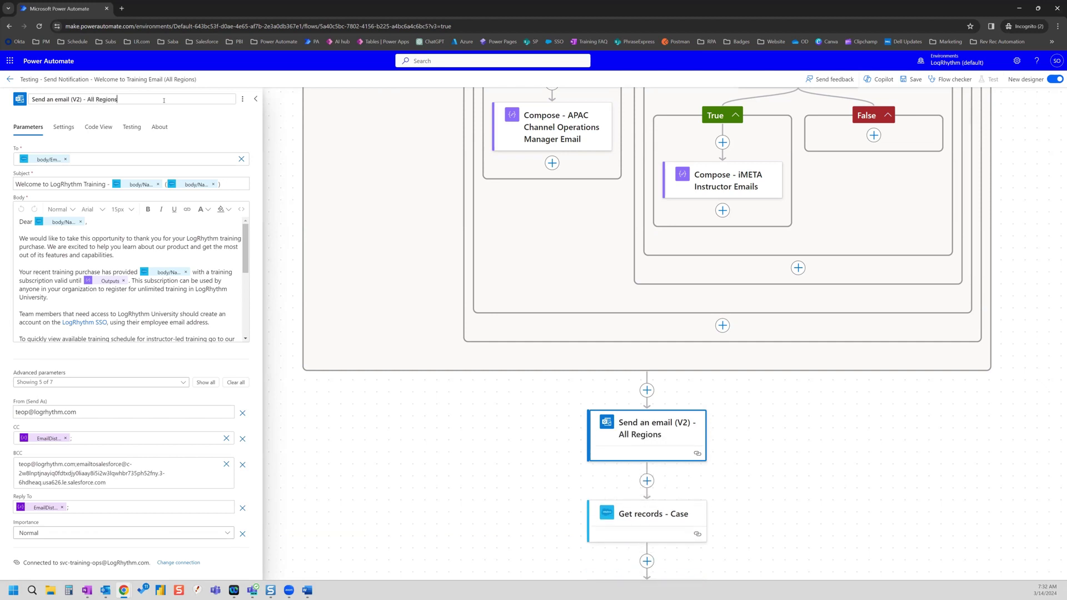
click(159, 140)
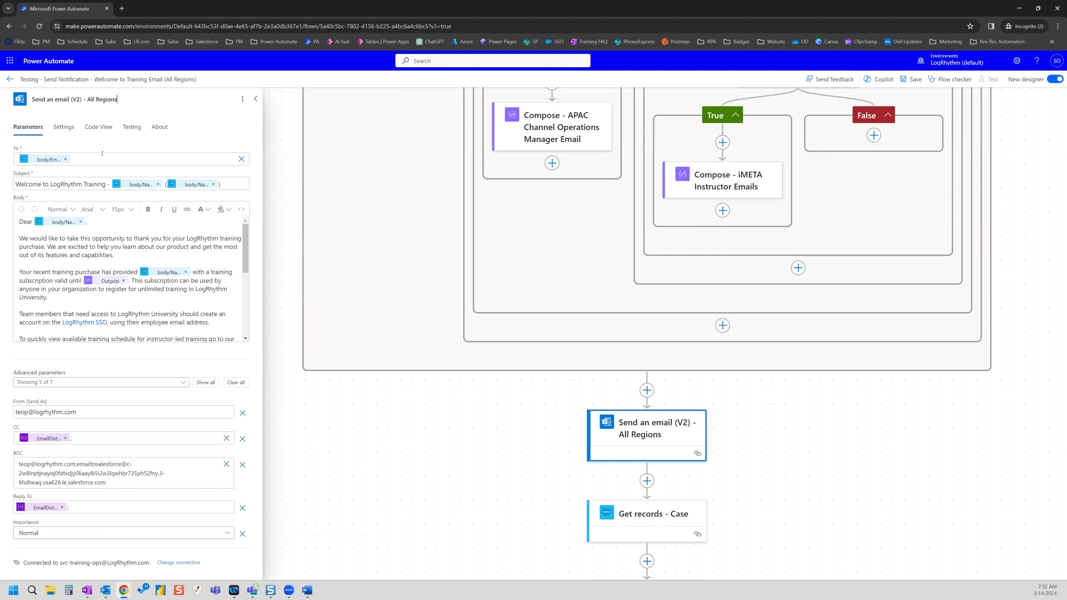
scroll(628, 292, up, 5)
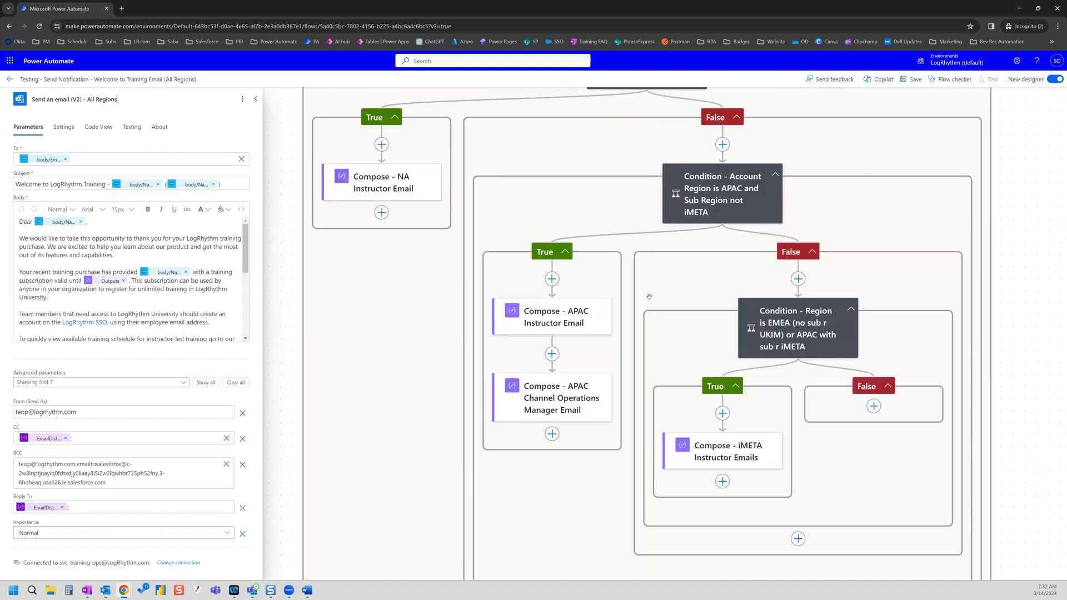
scroll(649, 296, down, 3)
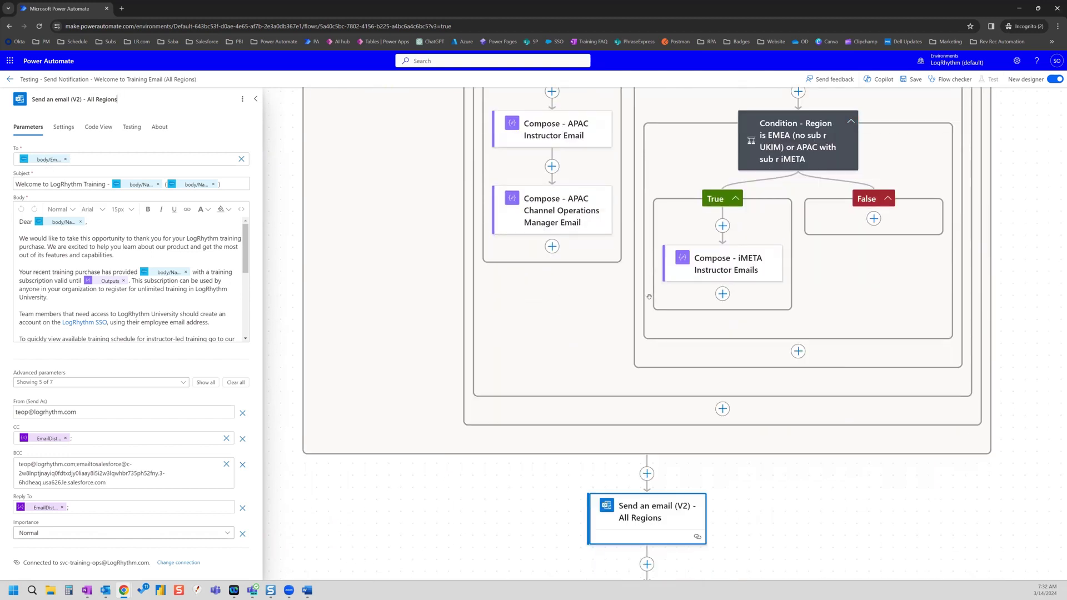
- Replace the dynamic To recipient with the fixed test e-mail address
click(66, 160)
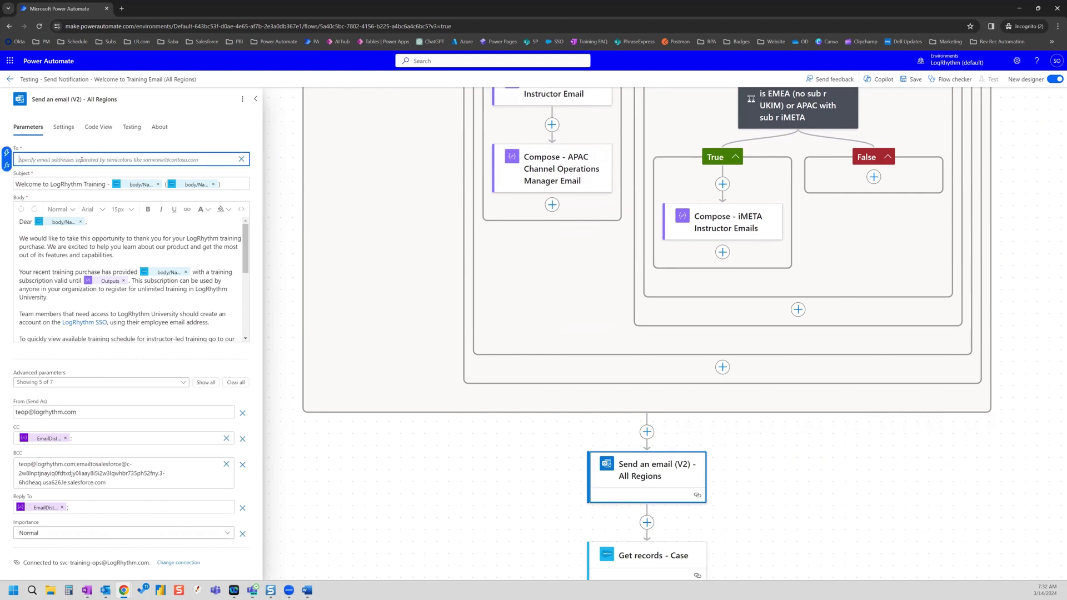
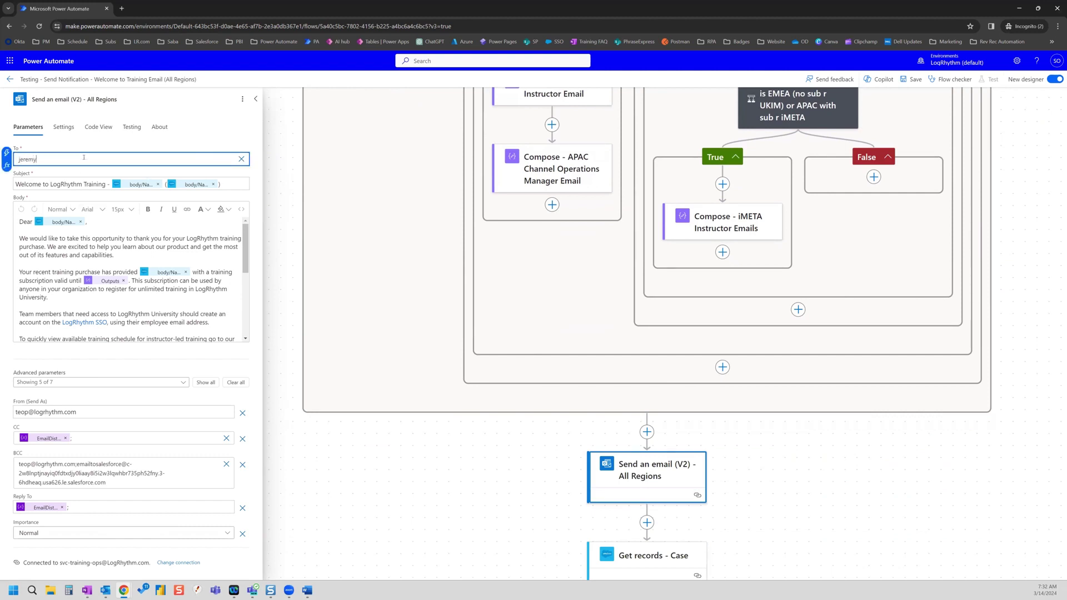
click(105, 437)
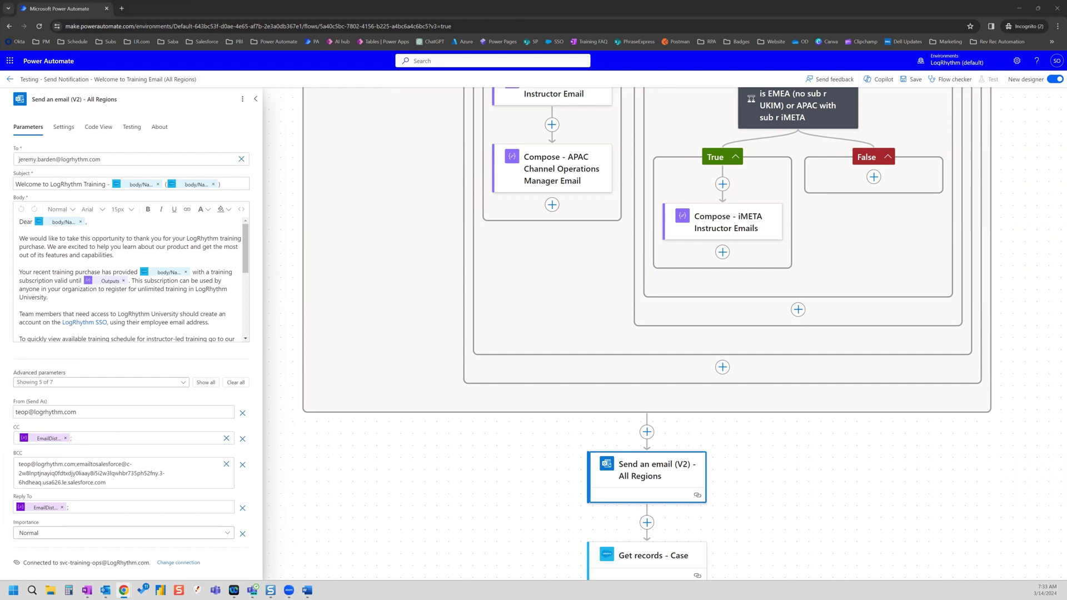
- Add the NA, APAC, APAC Manager and iMETA Instructor Emails Compose outputs to CC, semicolon-separated
click(105, 440)
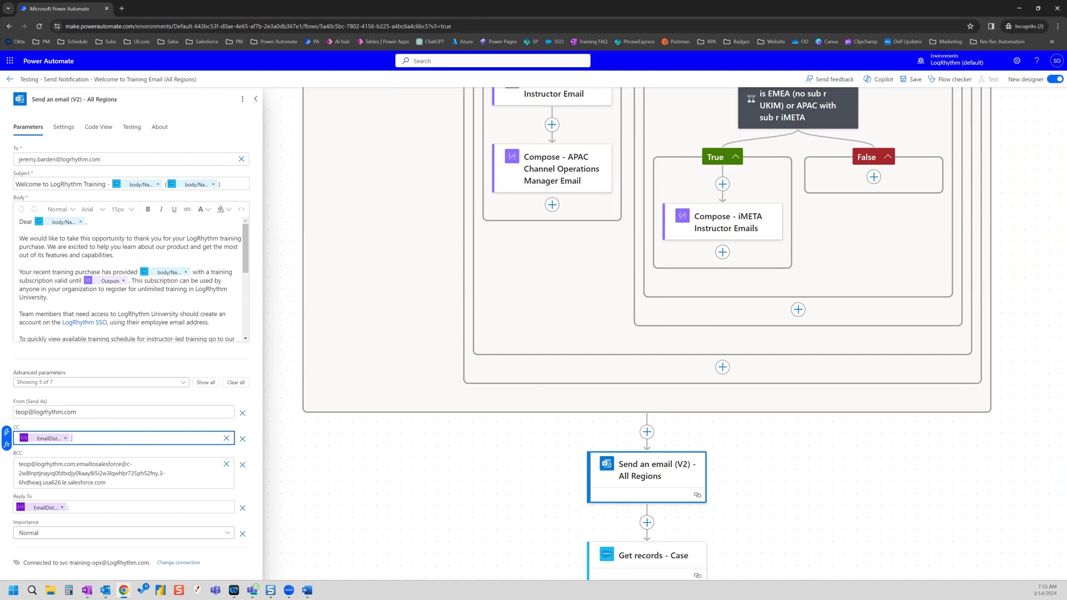
click(7, 432)
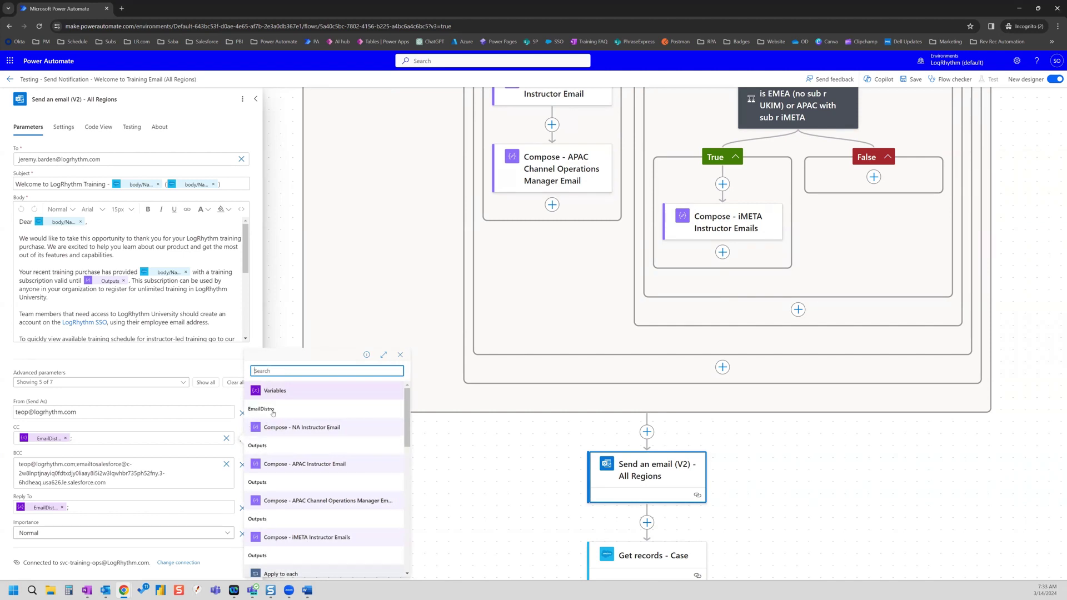
click(277, 446)
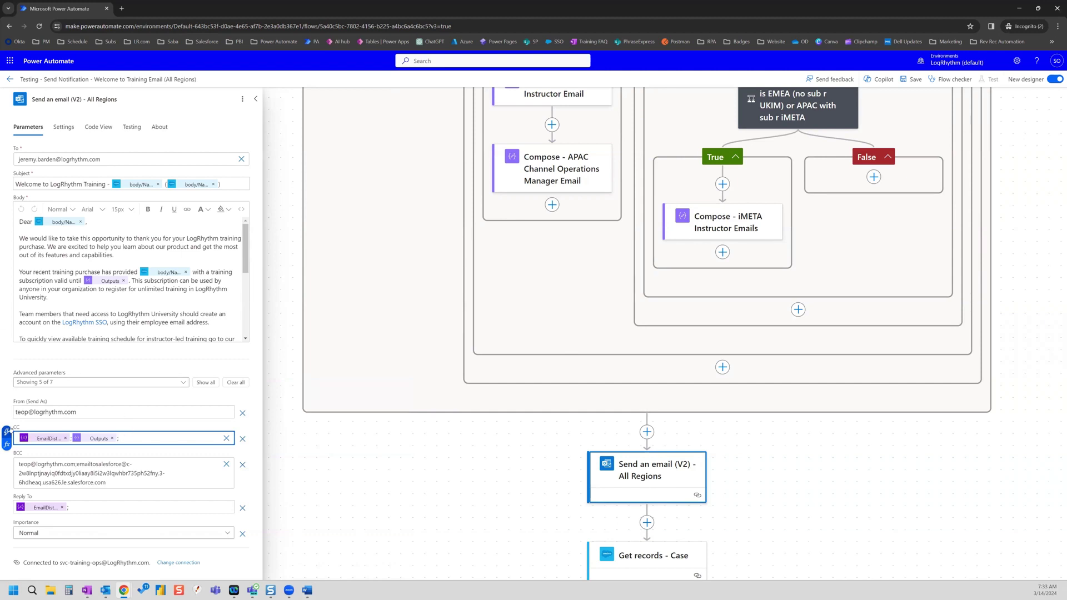
click(6, 431)
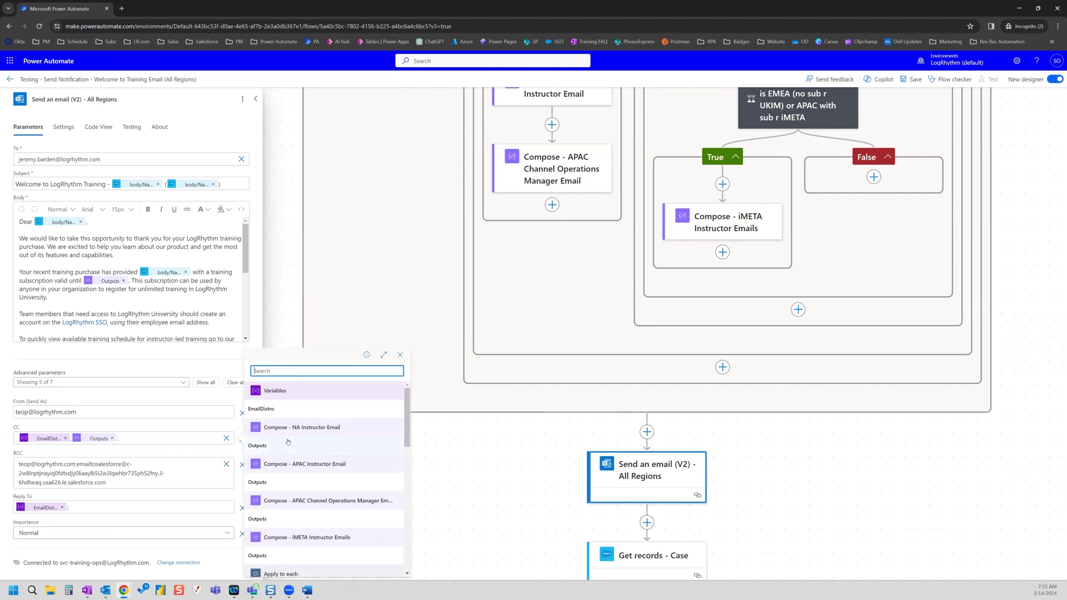
click(310, 483)
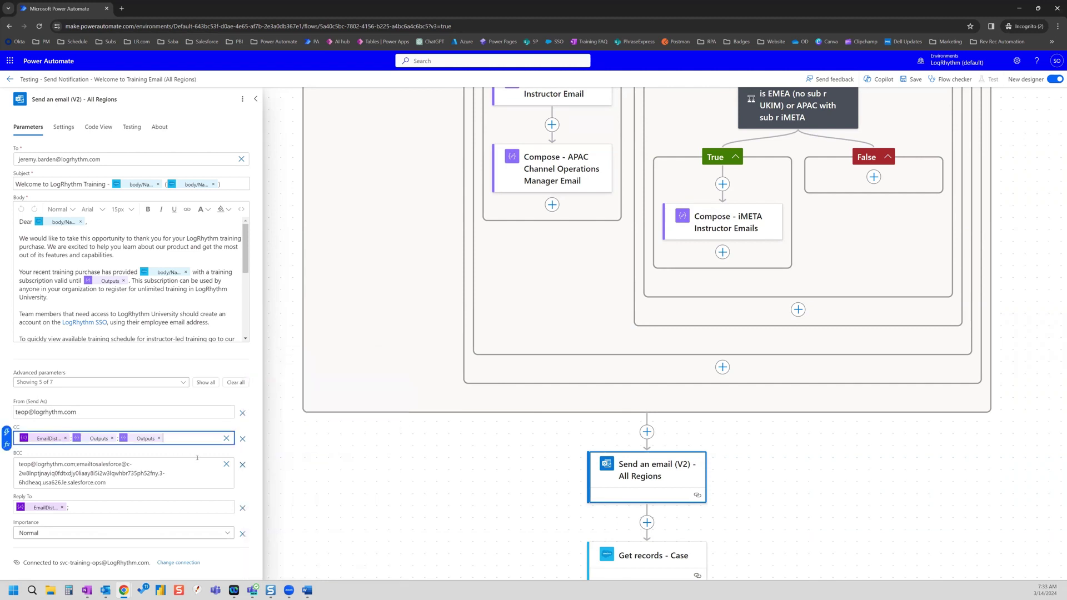
text(;)
click(6, 431)
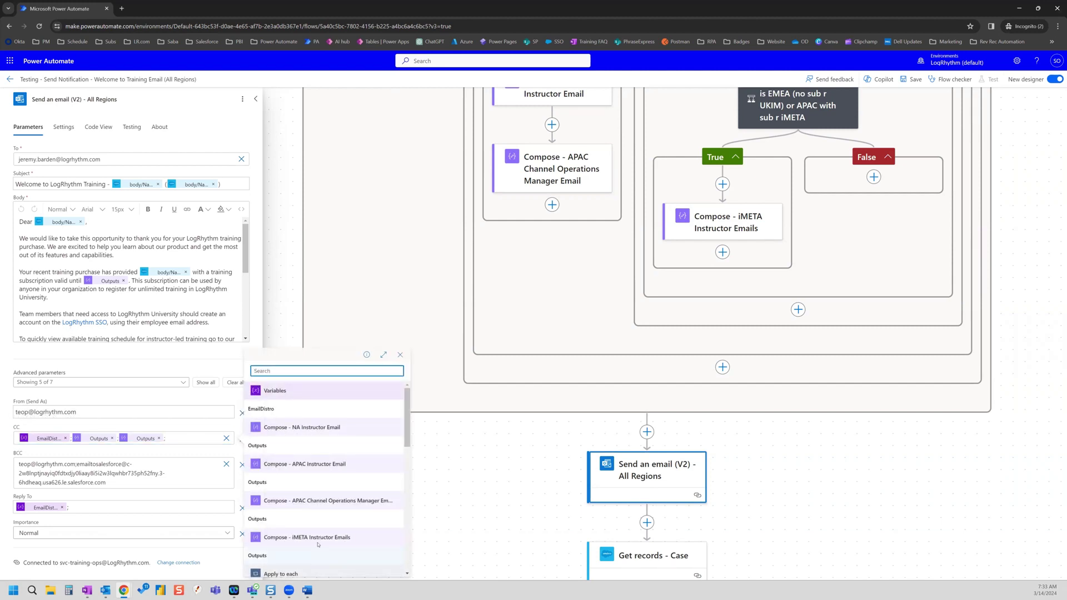
click(321, 520)
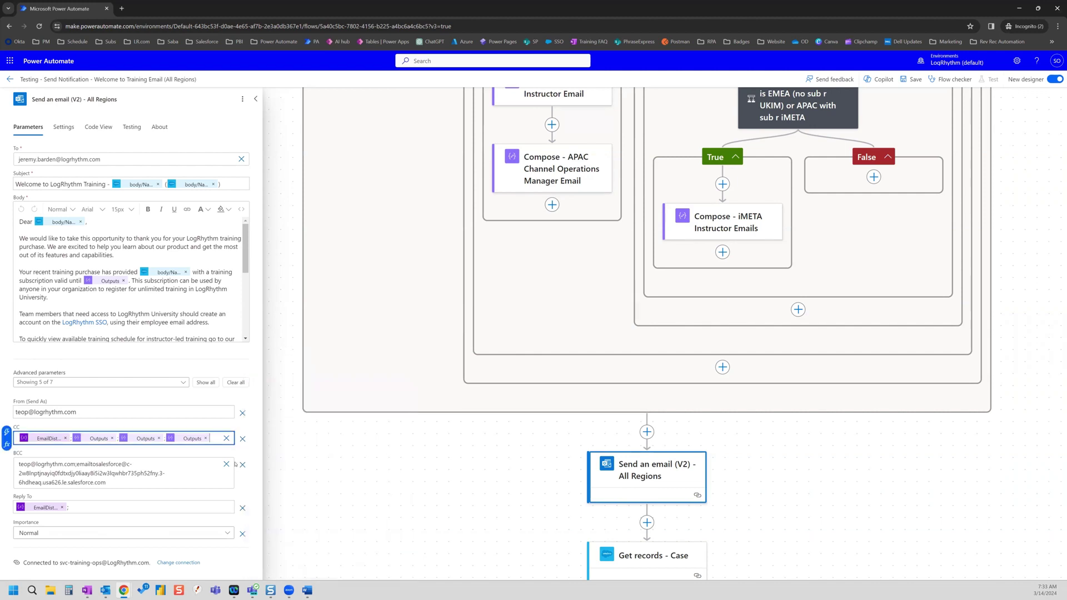
text(;)
click(6, 432)
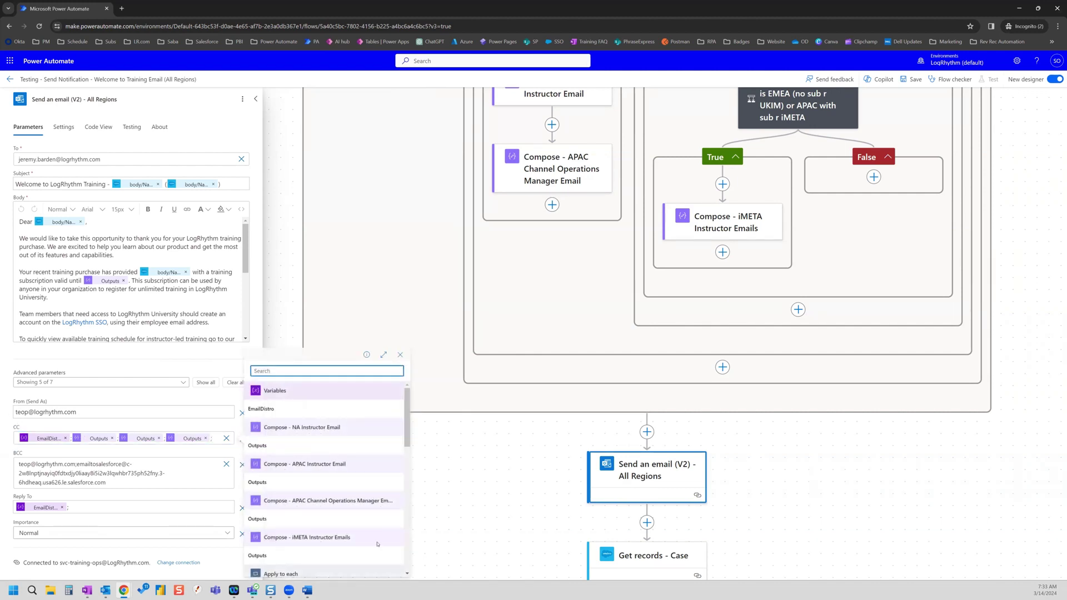
click(320, 553)
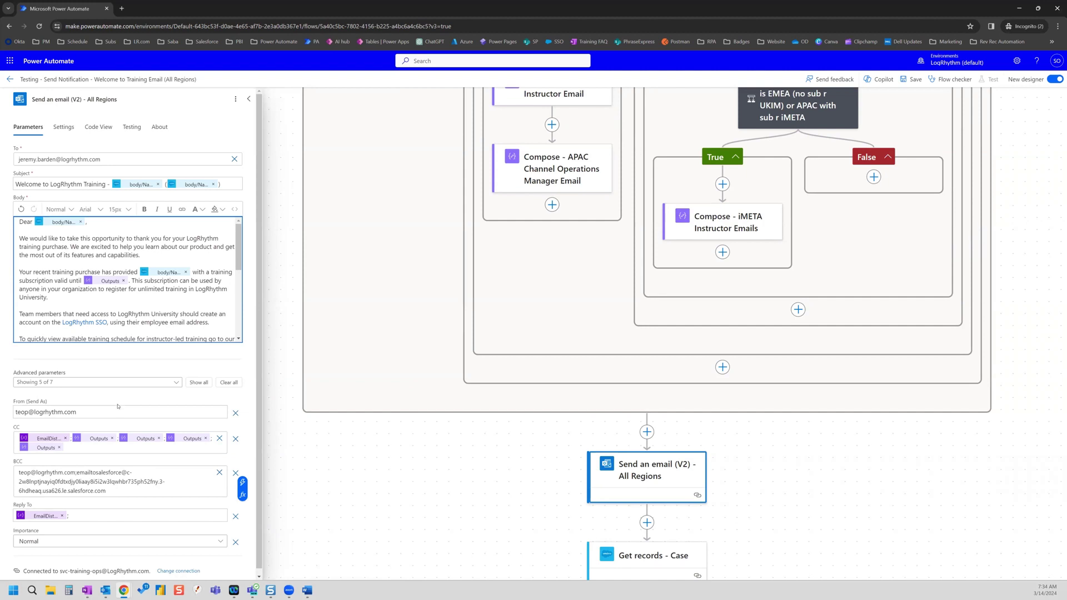
- Replace the whole email body text with the label 'Email Distro'
drag(19, 222, 262, 358)
key(BackSpace)
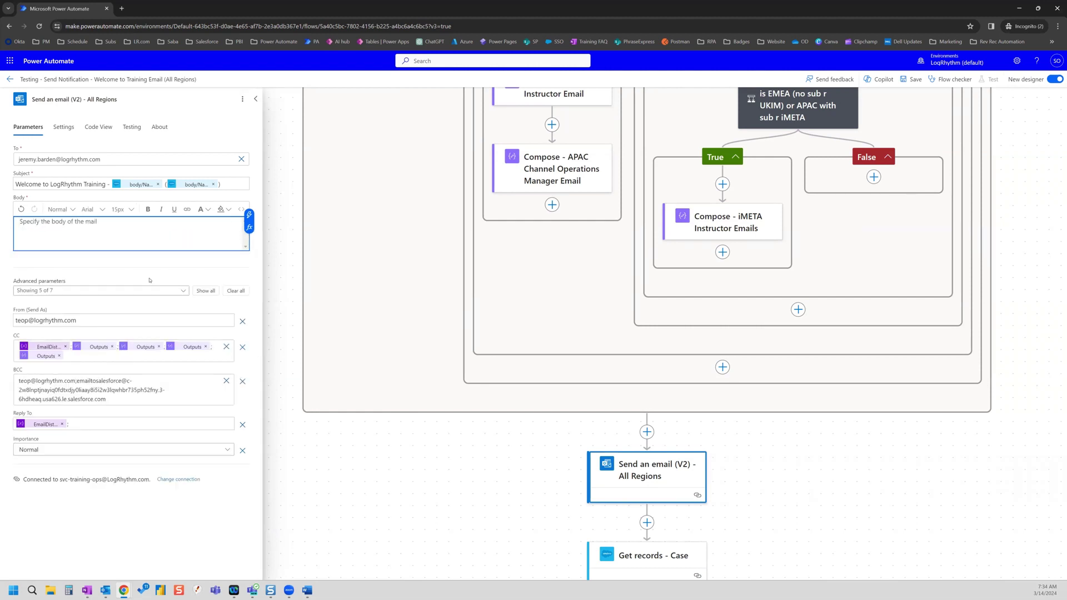
text(Email Distro:)
click(248, 214)
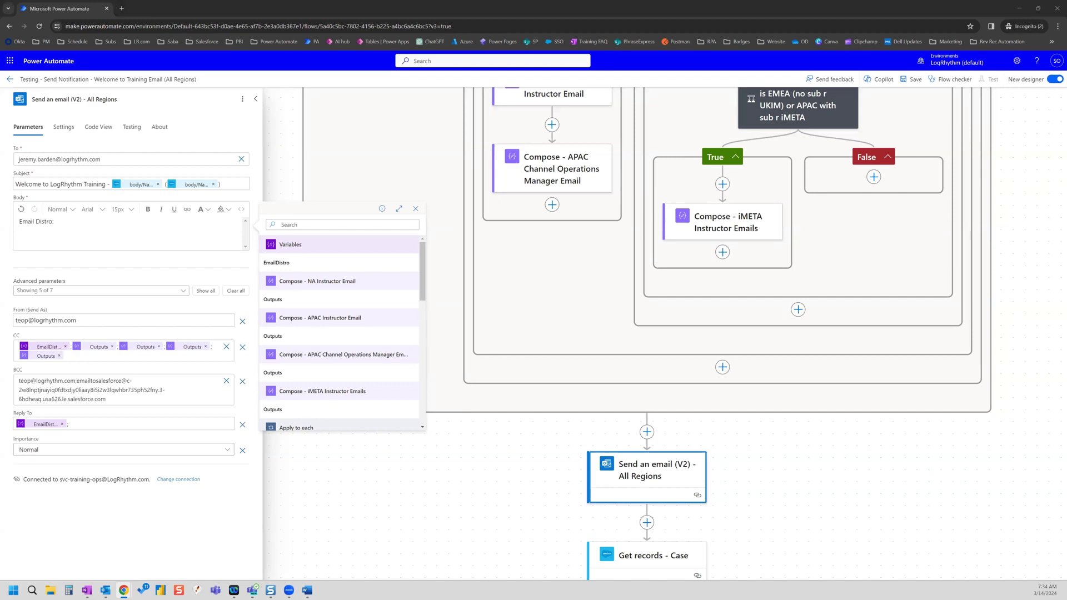
- Insert EmailDistro, then add lines 'NA Instructor Email:', 'APAC Instructor Email:', 'APAC Manager Email:', 'iMETA Instructor Email'
click(296, 267)
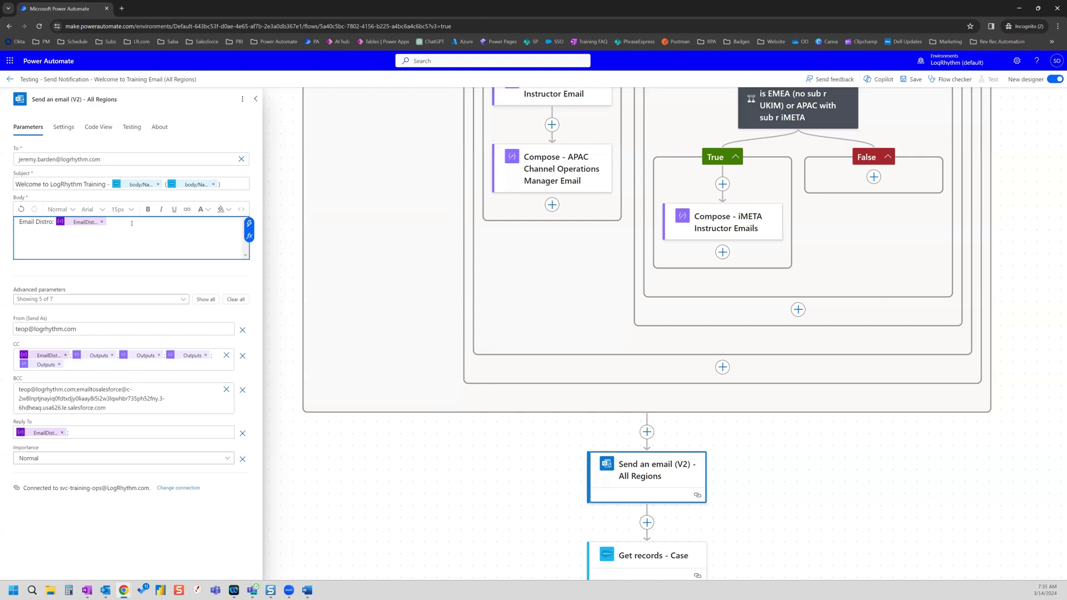
text(NA Instructor Email:)
key(Return)
text(APA)
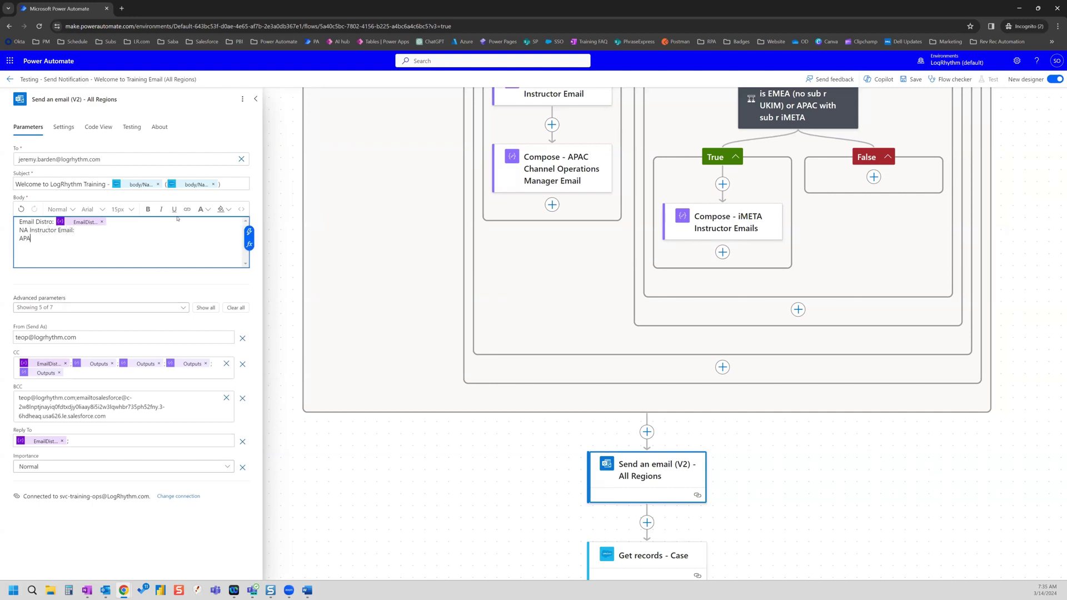
text(C Instructor Email:)
key(Return)
text(APAC Manager Email)
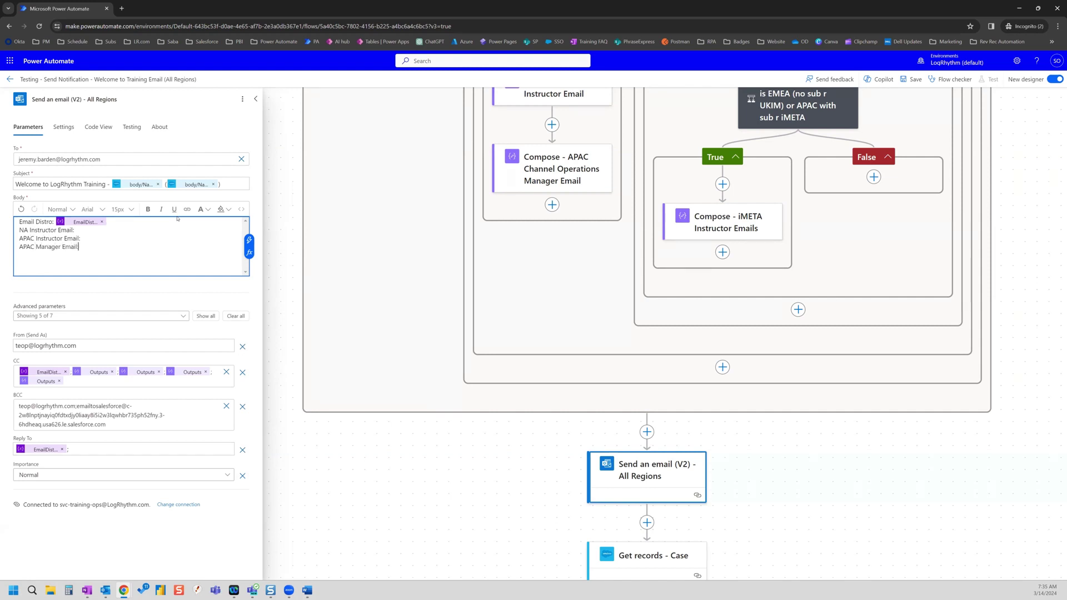
text(:)
key(Return)
text(iM)
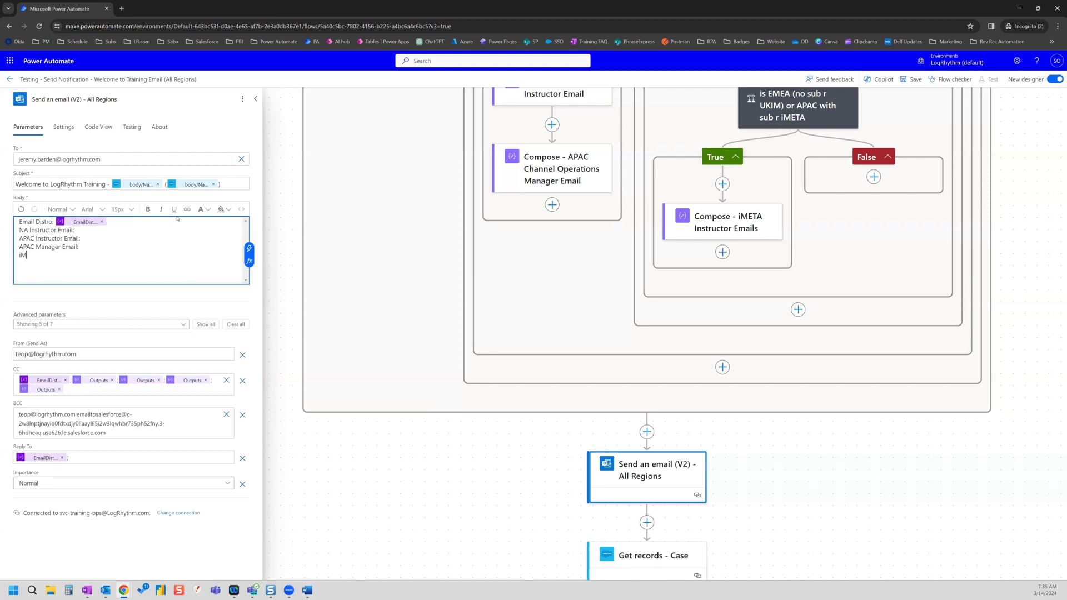
text(ETA Instructor Email:)
- Insert the NA and APAC Instructor Email Compose outputs after their body labels
click(81, 230)
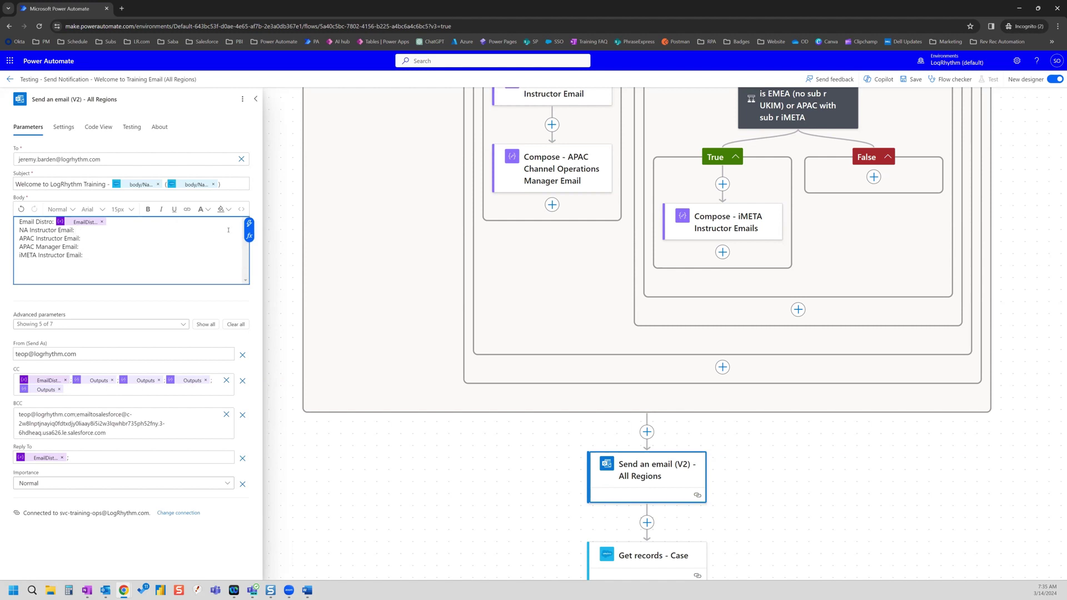
click(249, 222)
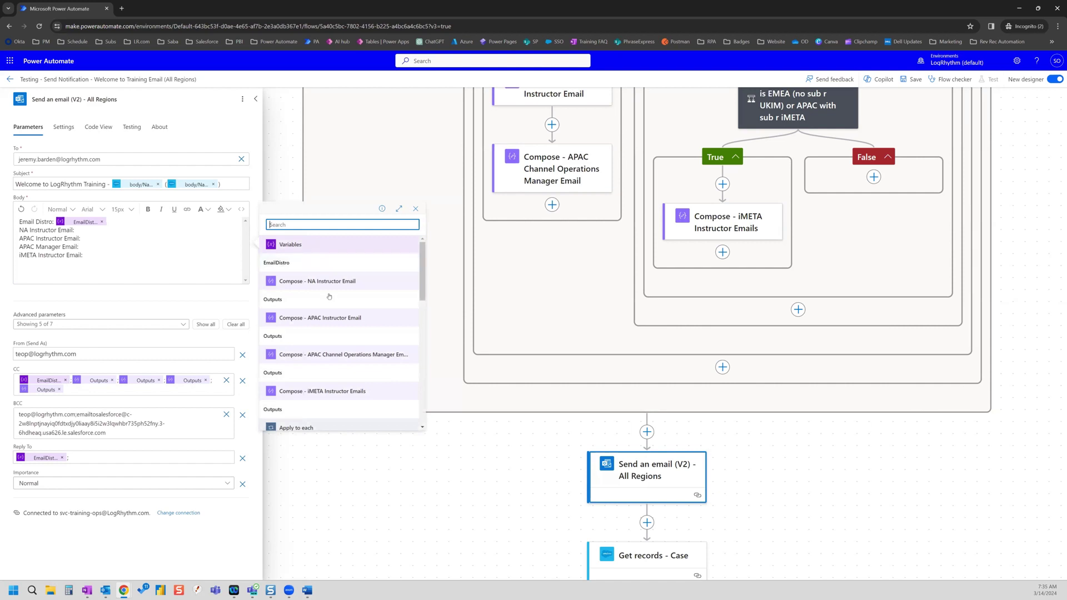
click(273, 300)
click(114, 241)
click(248, 232)
click(328, 337)
- Insert the APAC Manager and iMETA Compose outputs after their labels, then close the settings
click(106, 247)
click(249, 241)
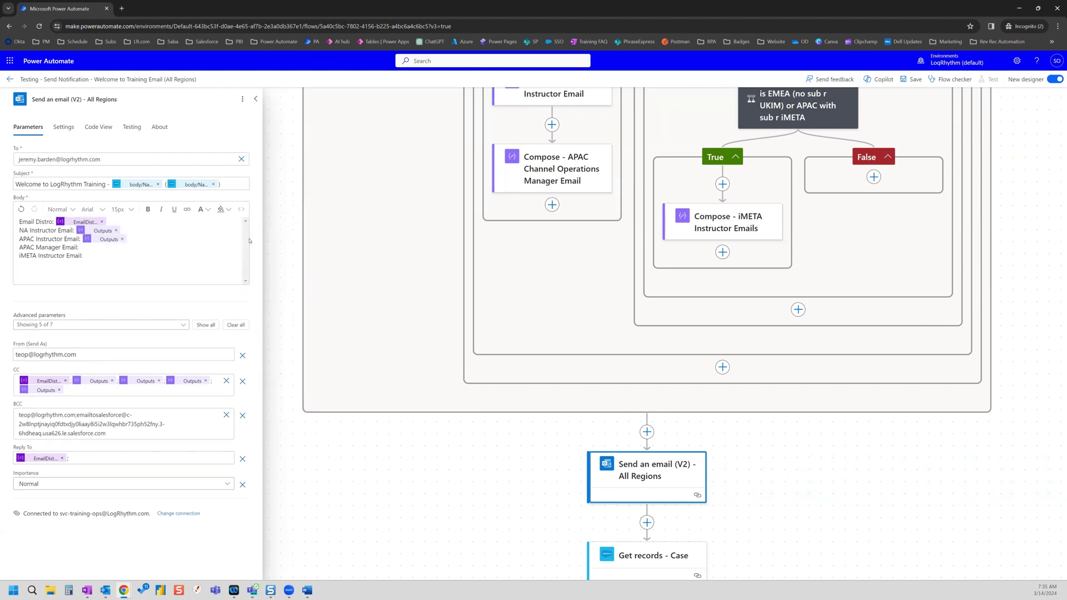
click(334, 372)
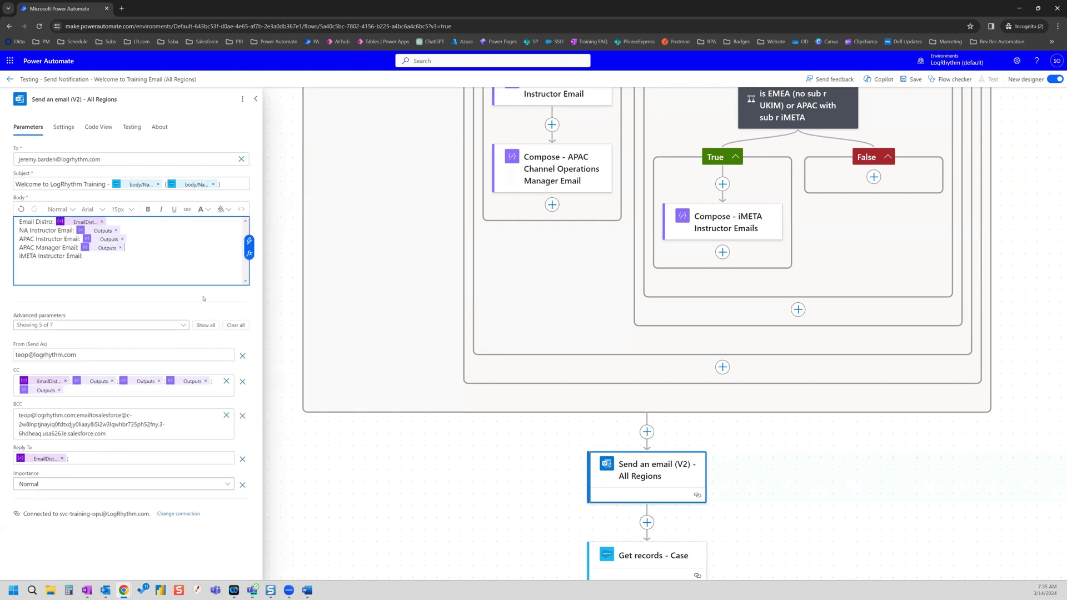
click(106, 256)
click(248, 249)
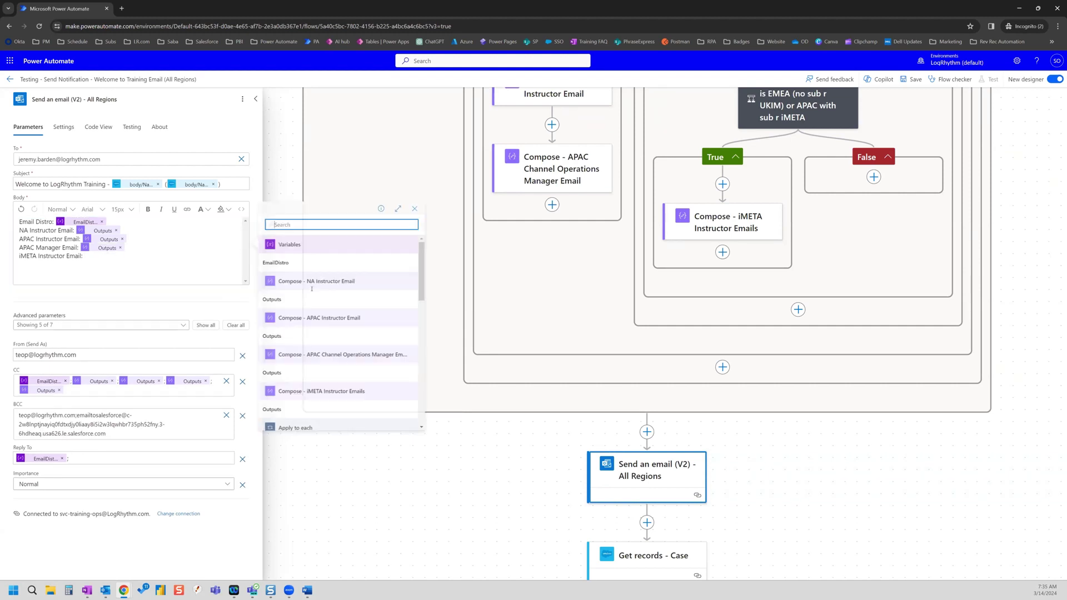
click(319, 406)
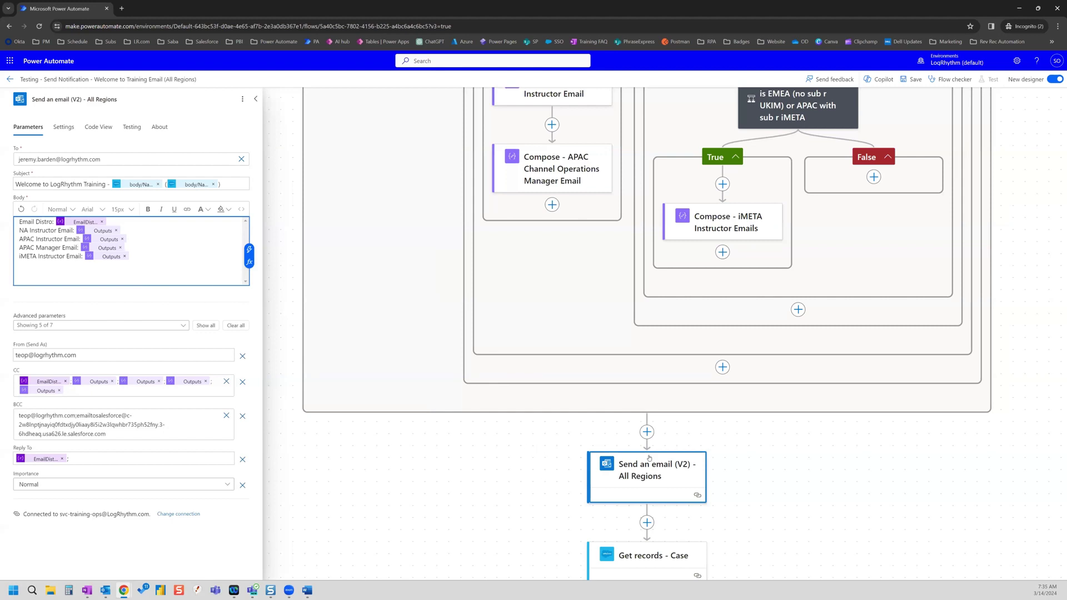
click(745, 444)
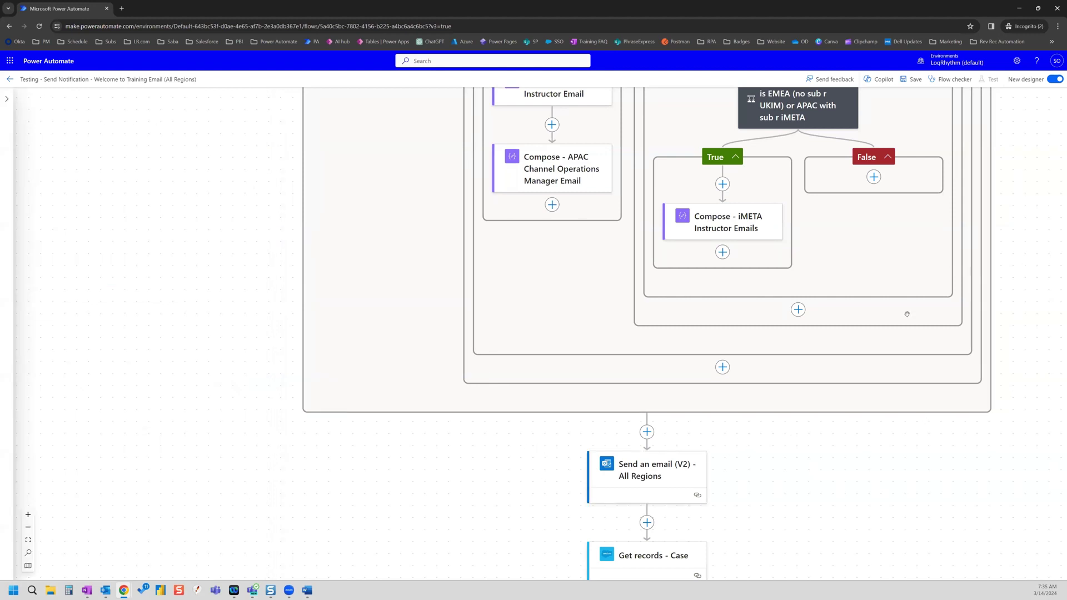
- Scroll to the top of the flow and open the Training Subscription trigger's settings
scroll(851, 350, up, 5)
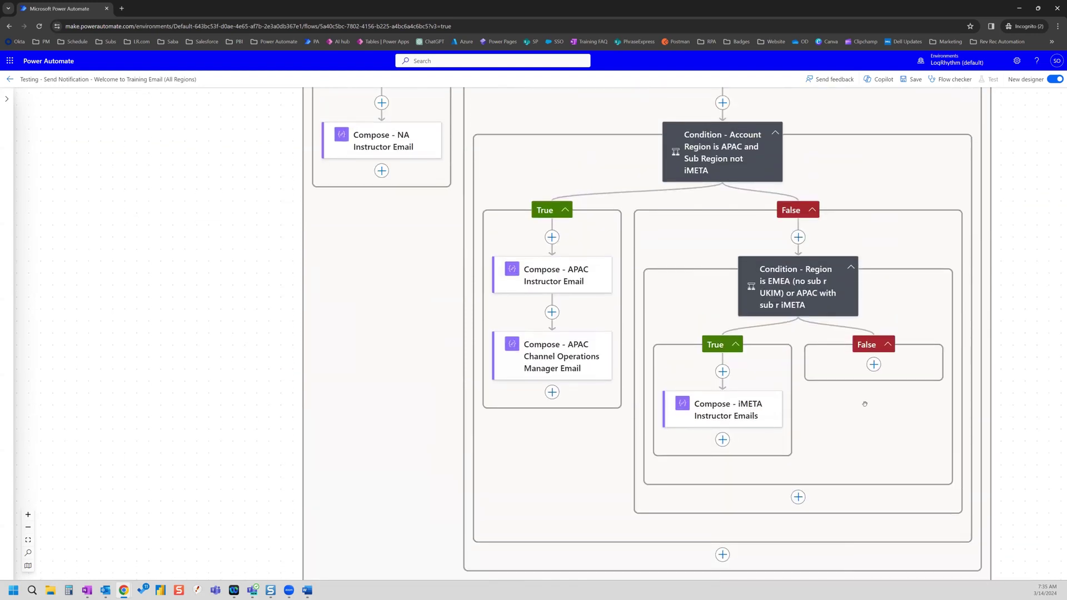
scroll(865, 402, up, 3)
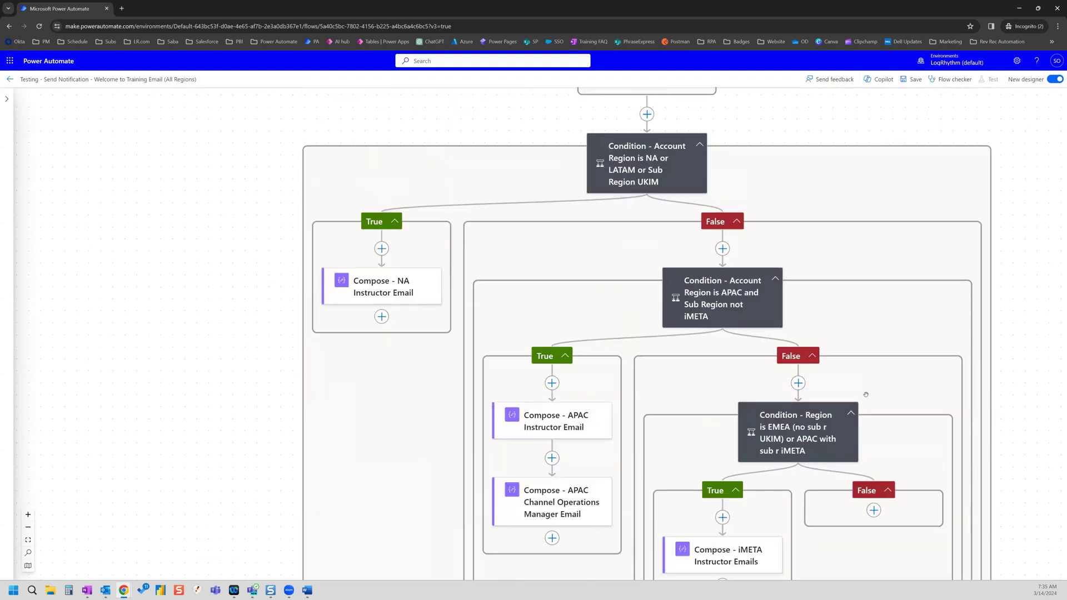
scroll(866, 395, up, 4)
scroll(865, 392, up, 5)
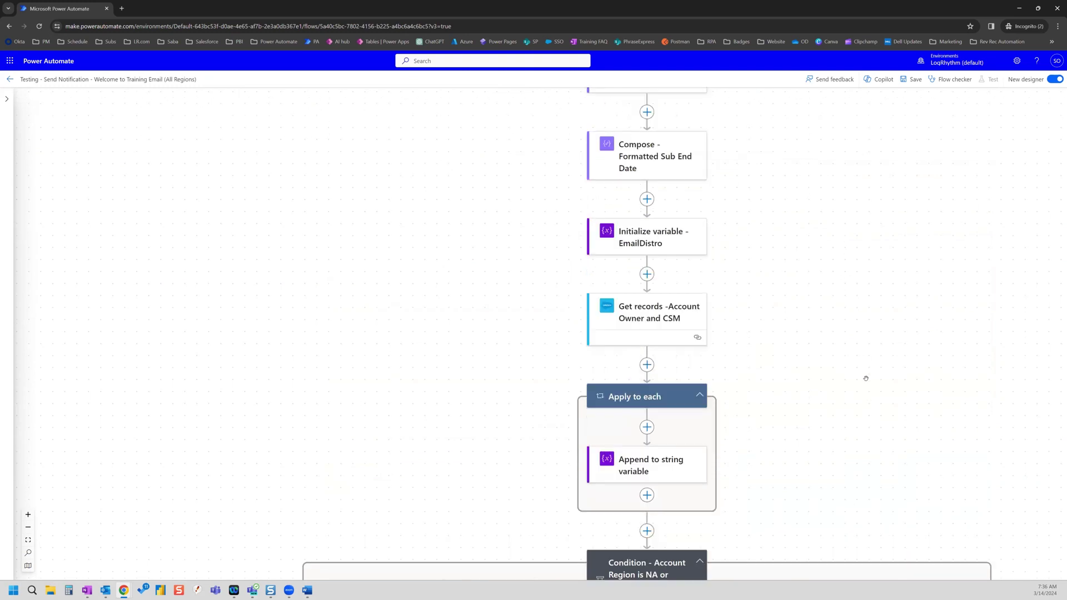
scroll(866, 378, up, 8)
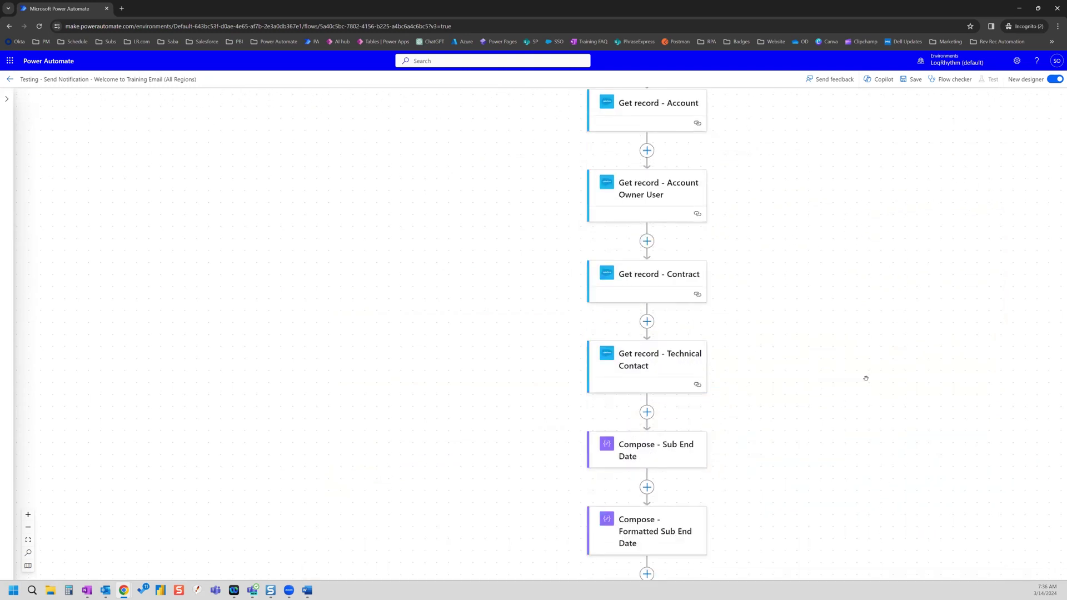
scroll(866, 378, up, 7)
scroll(766, 271, down, 3)
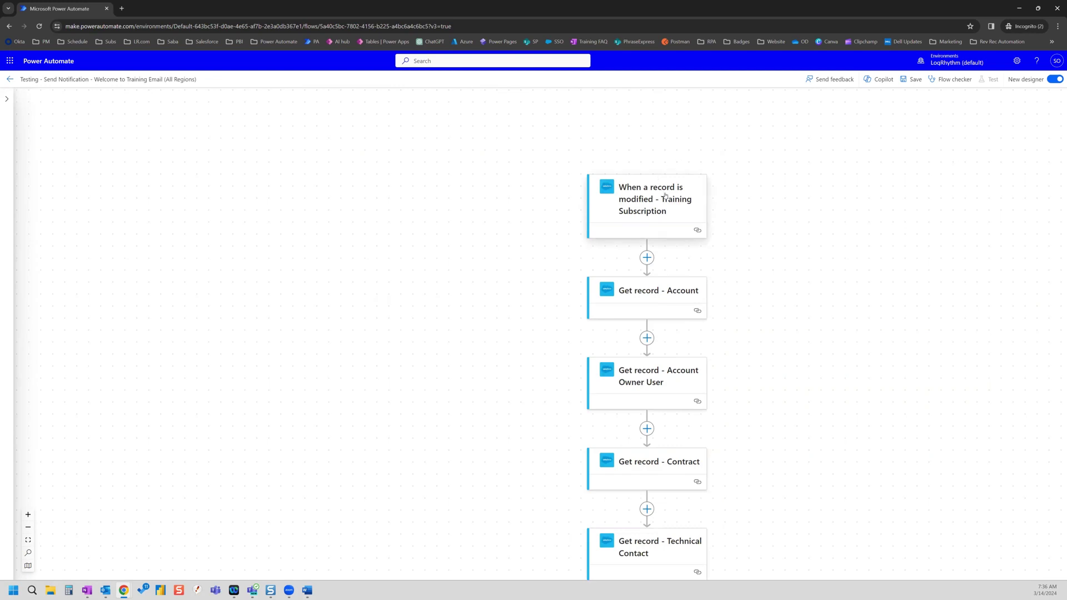
click(665, 194)
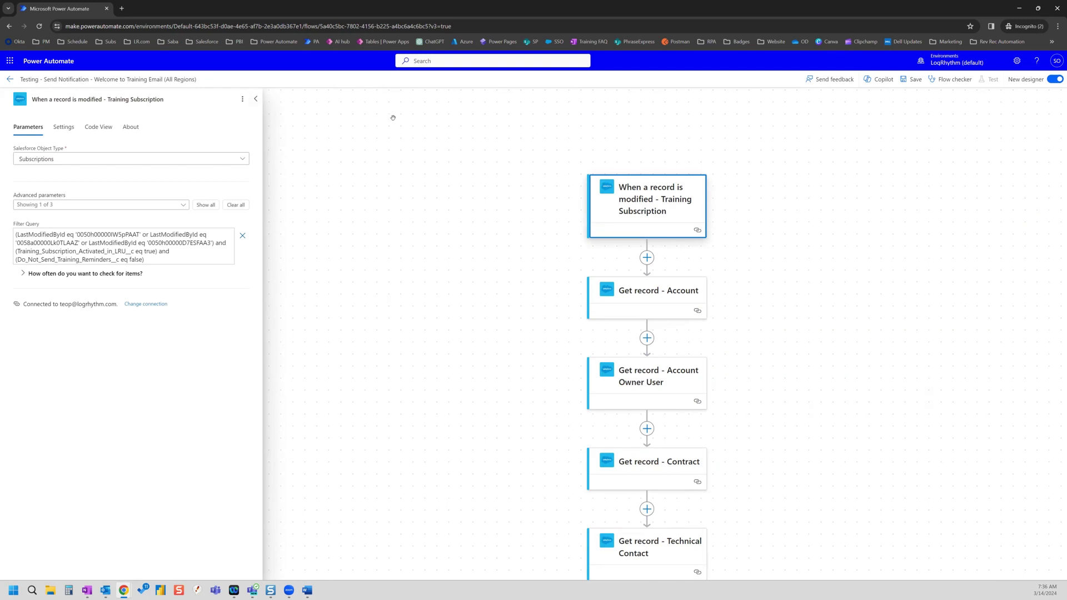
- Delete the 'When a record is modified' trigger and replace it with 'Manually trigger a flow'
click(242, 99)
click(257, 129)
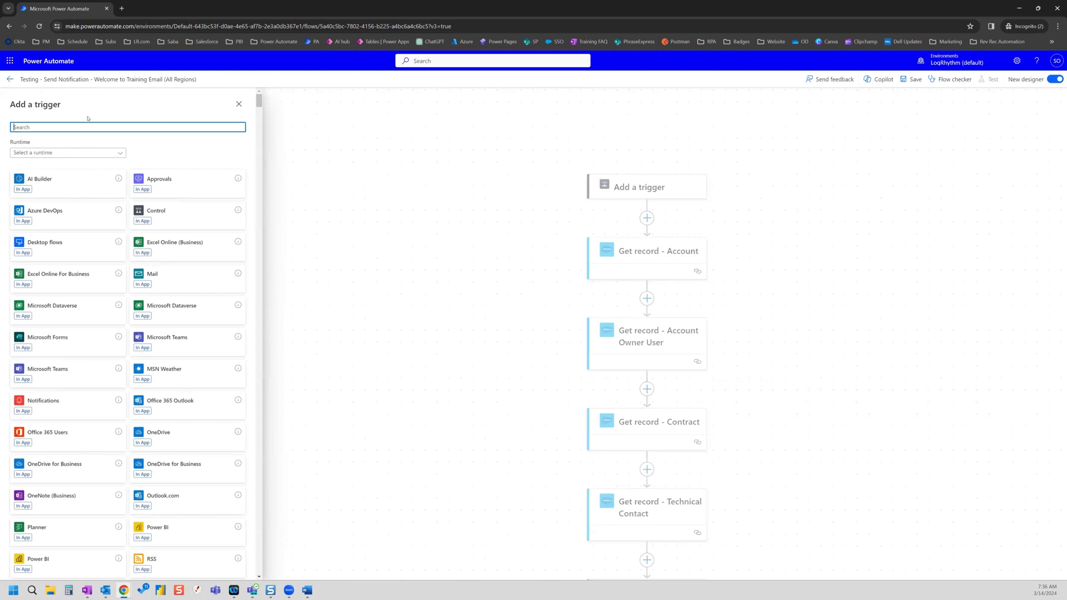
text(man)
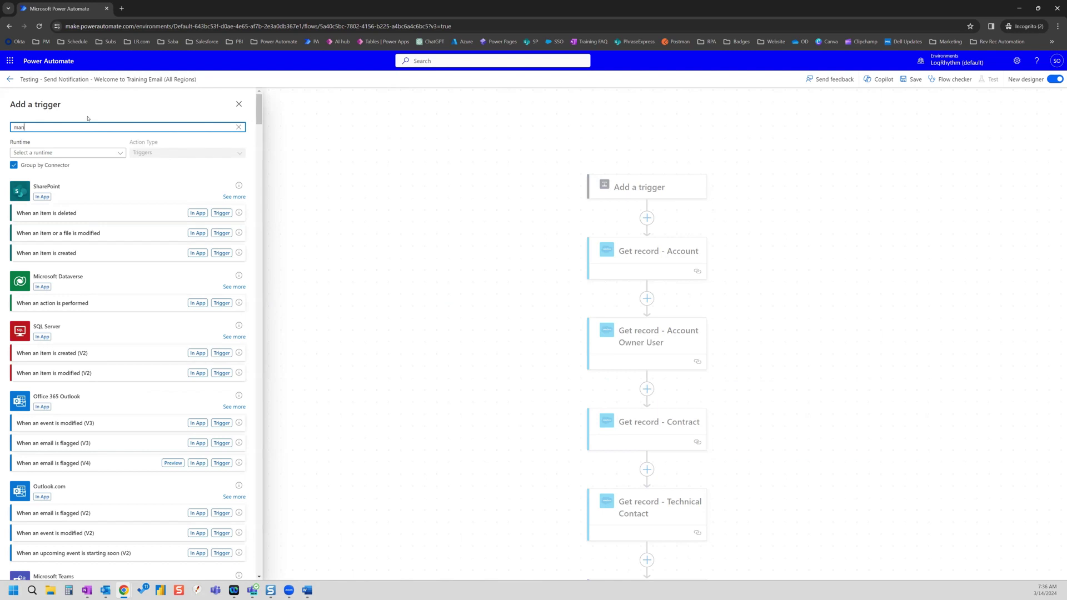
text(ually)
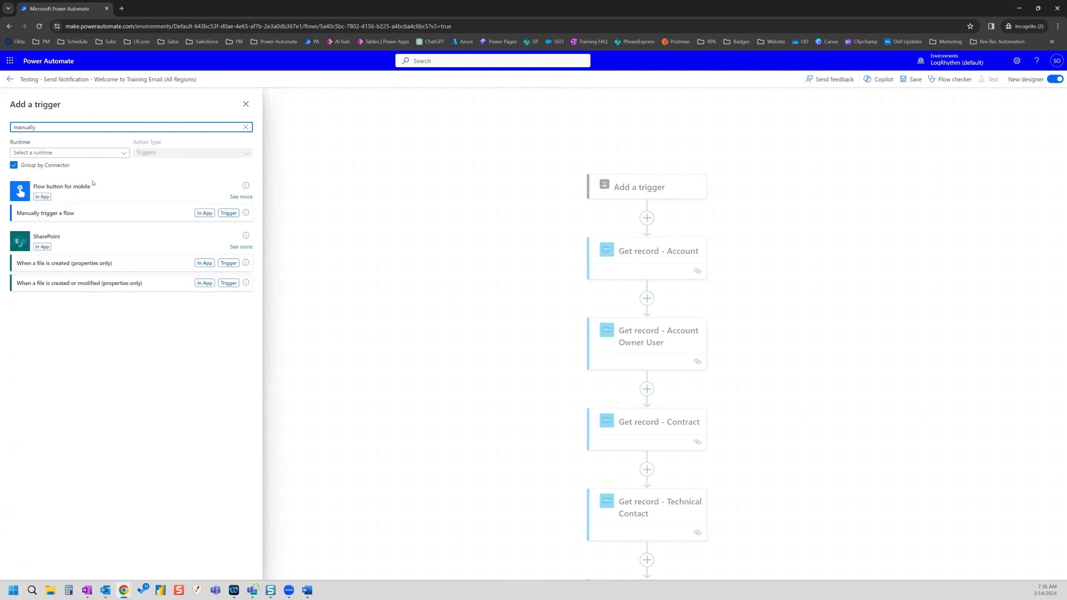
click(74, 214)
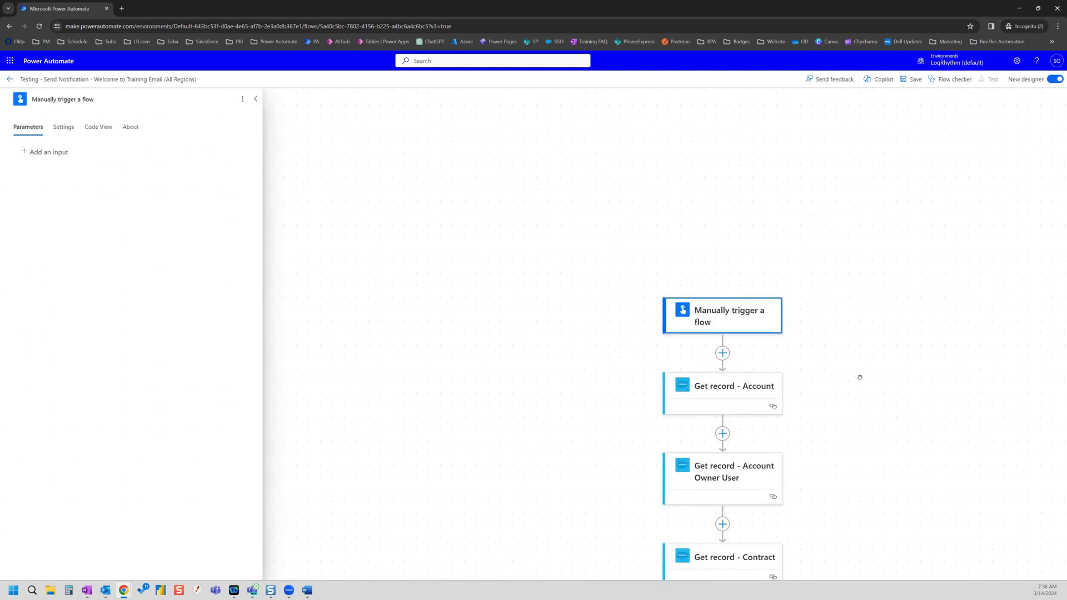
- Replace the Get record - Account Record Id token with a pasted fixed account record Id
drag(887, 420, 755, 264)
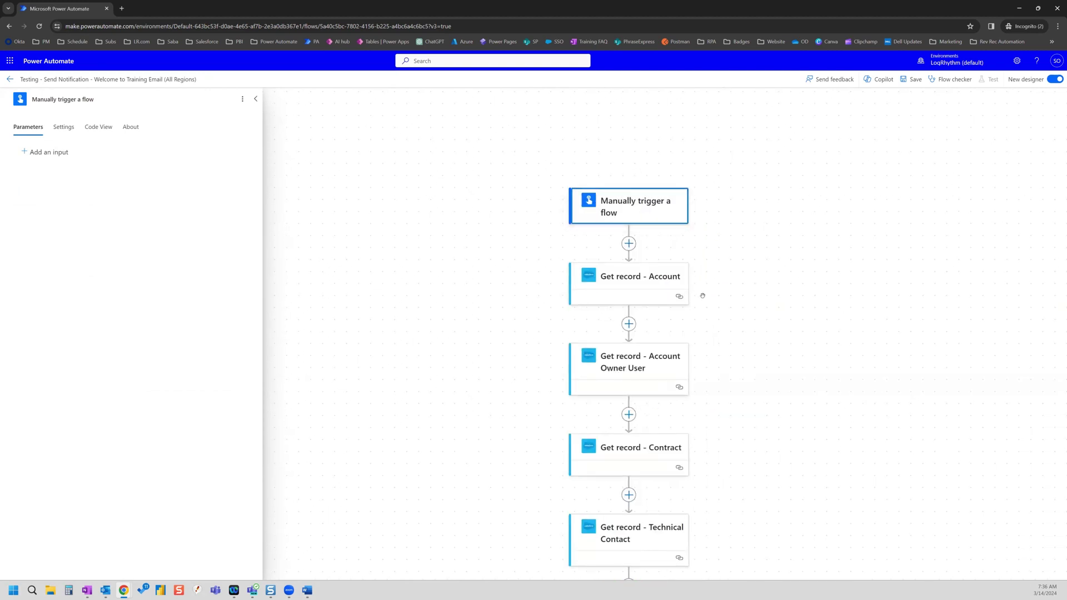
scroll(706, 348, down, 1)
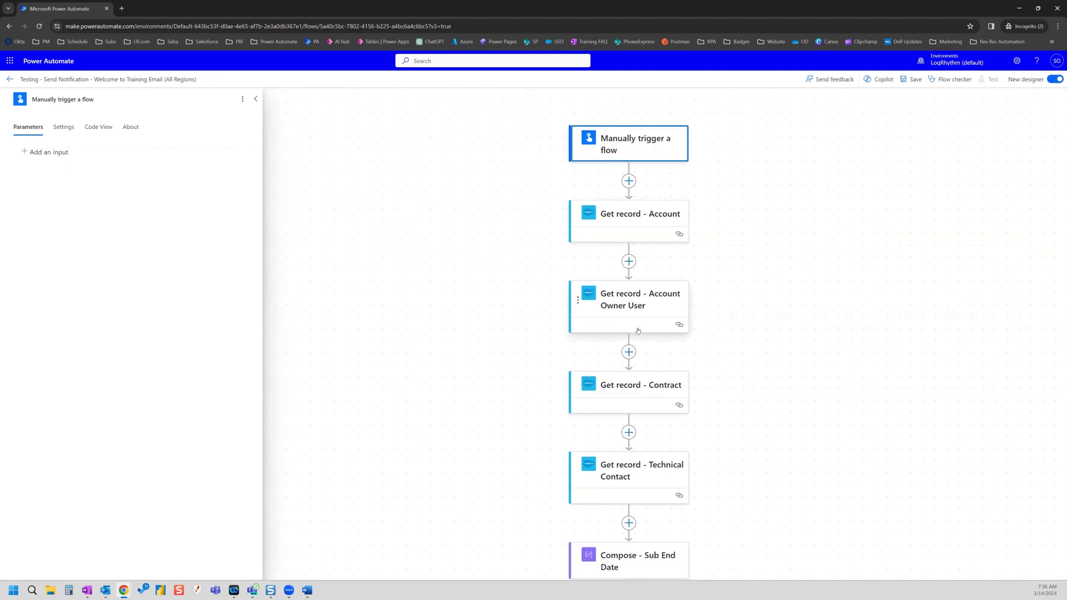
click(650, 213)
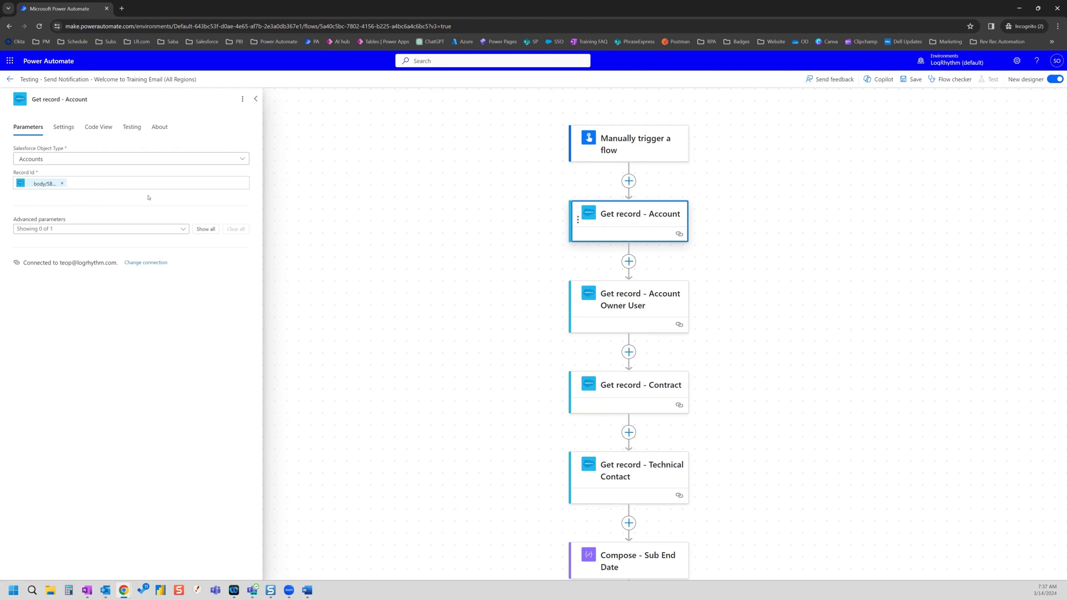
click(62, 183)
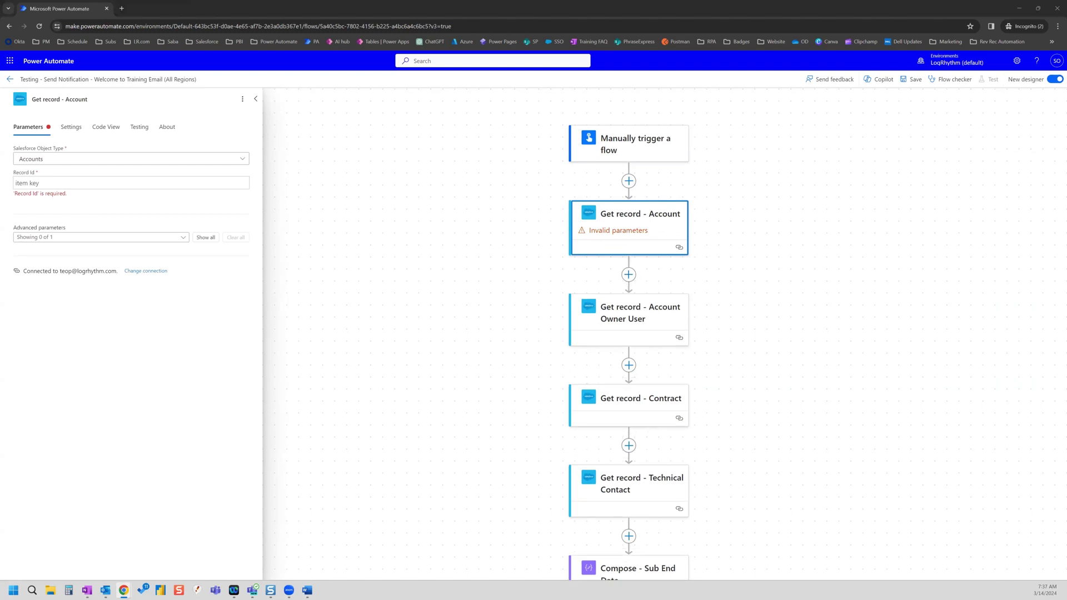
click(69, 184)
key(ctrl+v)
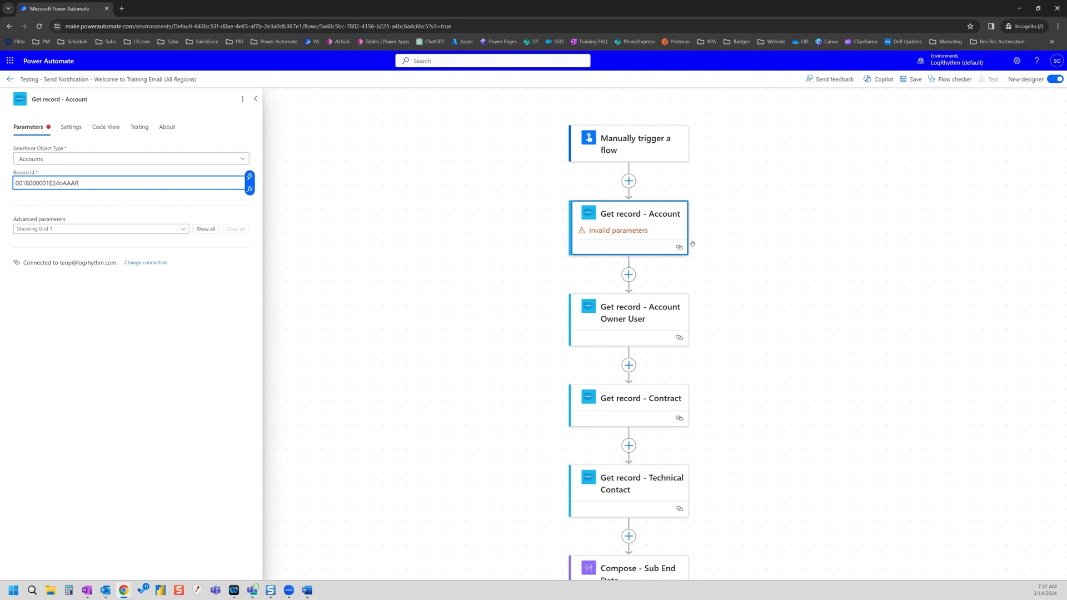
- Review the Get record - Account Owner User step, then select the Get record - Contract step
click(628, 314)
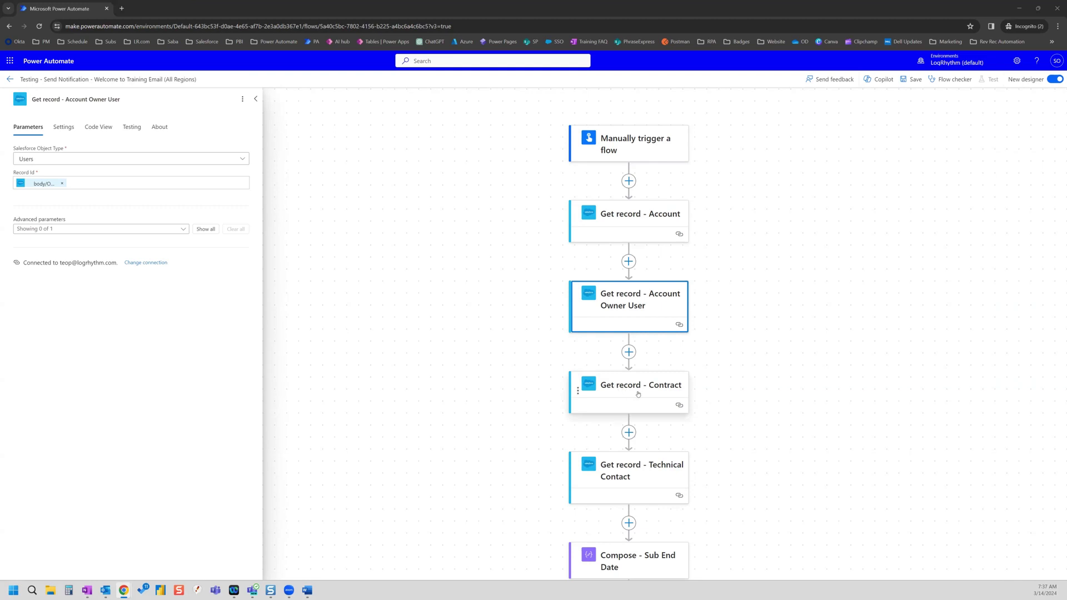
scroll(726, 384, down, 3)
scroll(728, 386, down, 2)
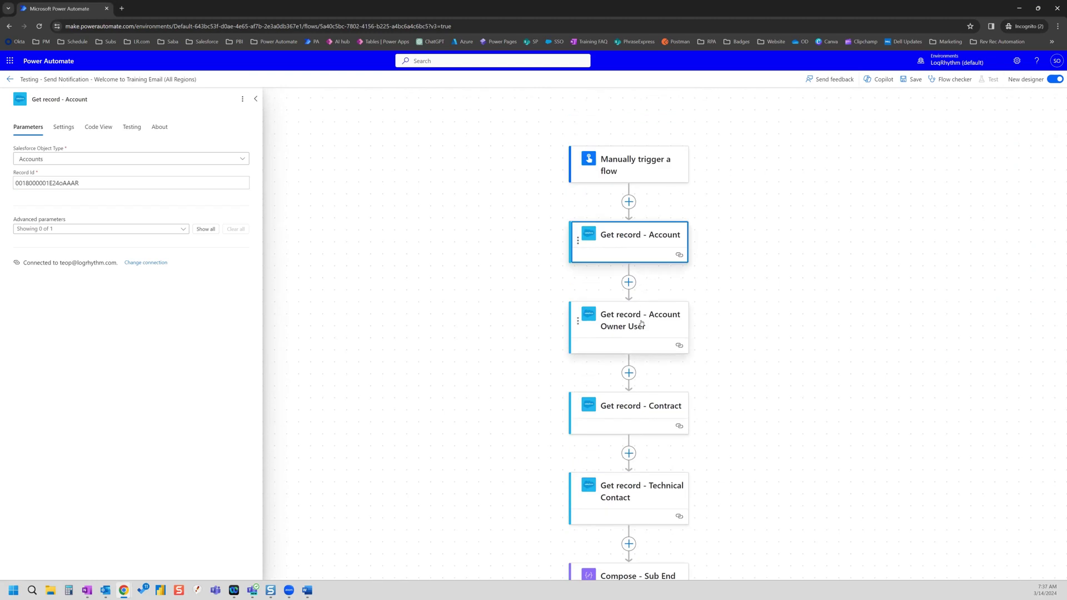
click(638, 324)
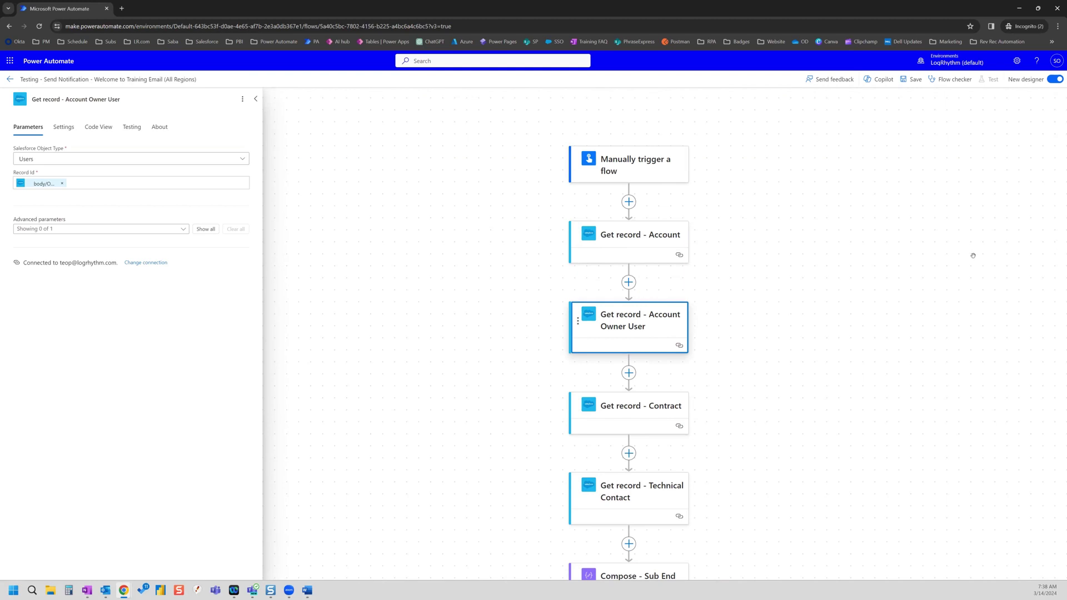
click(638, 397)
- Delete the Get record - Contract step from the flow
click(243, 99)
click(253, 129)
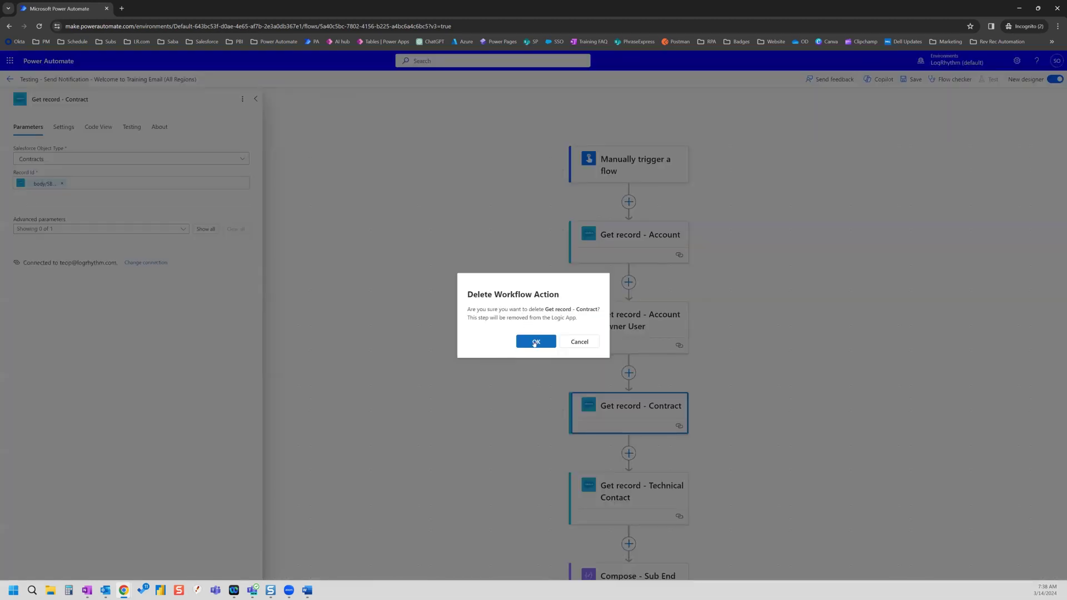
click(535, 343)
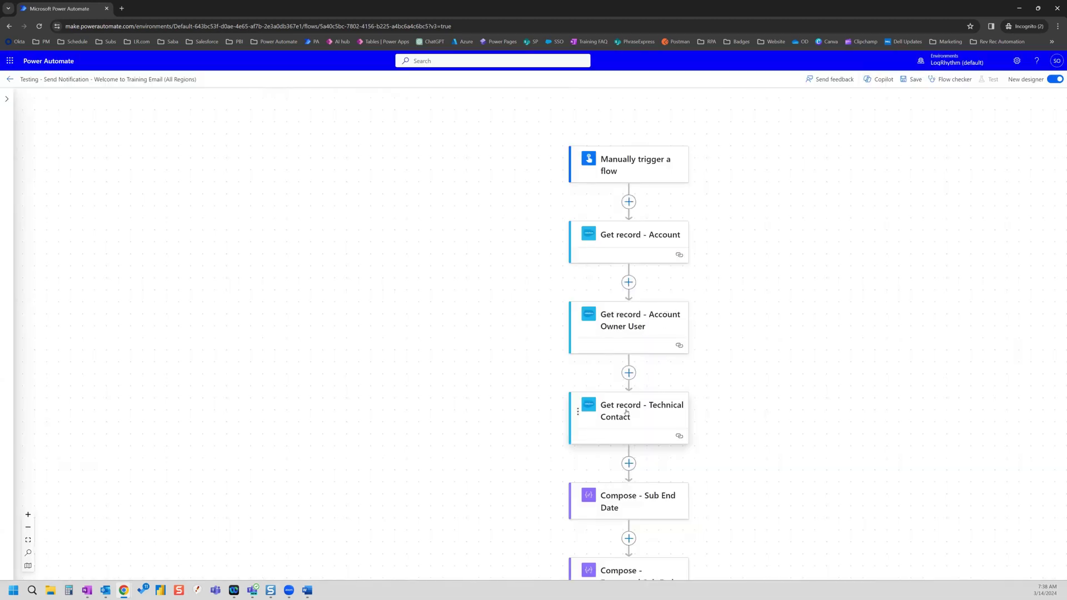
- Delete the Get record - Technical Contact step from the flow
click(627, 417)
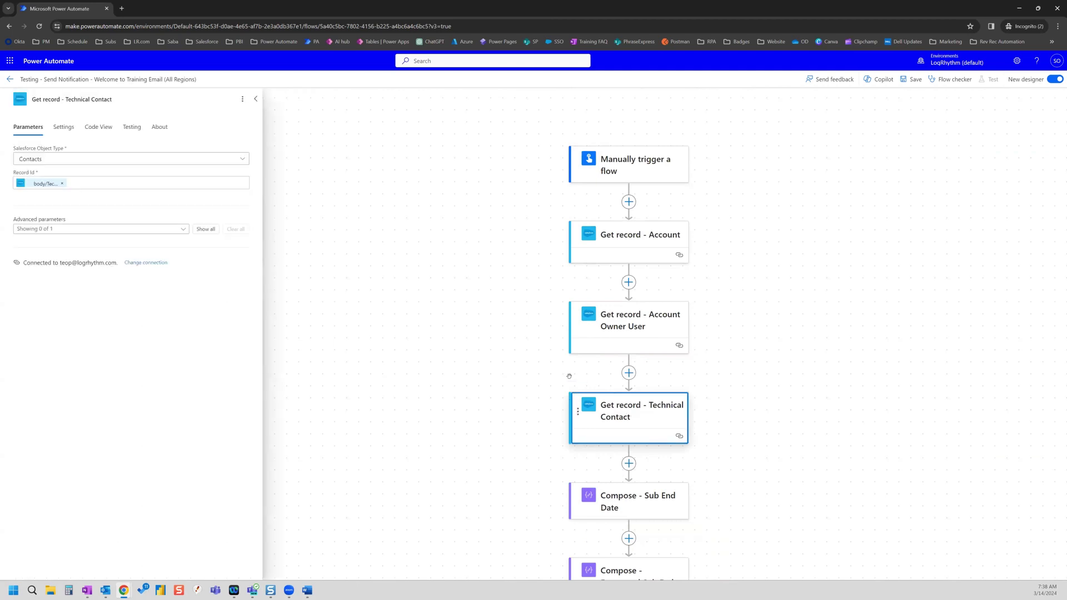
click(242, 100)
click(261, 124)
click(546, 340)
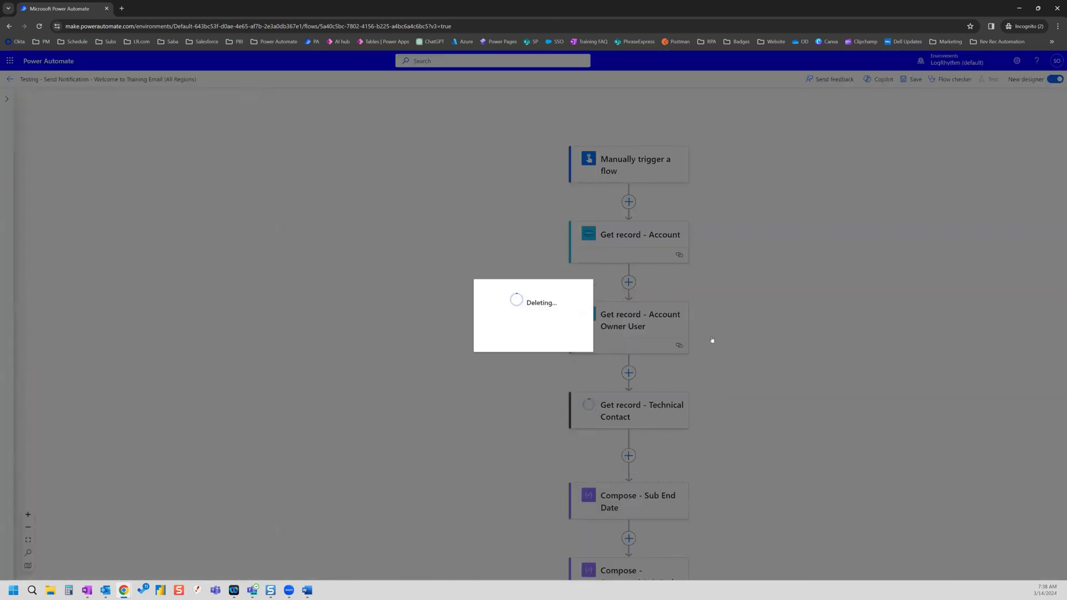
scroll(771, 326, down, 3)
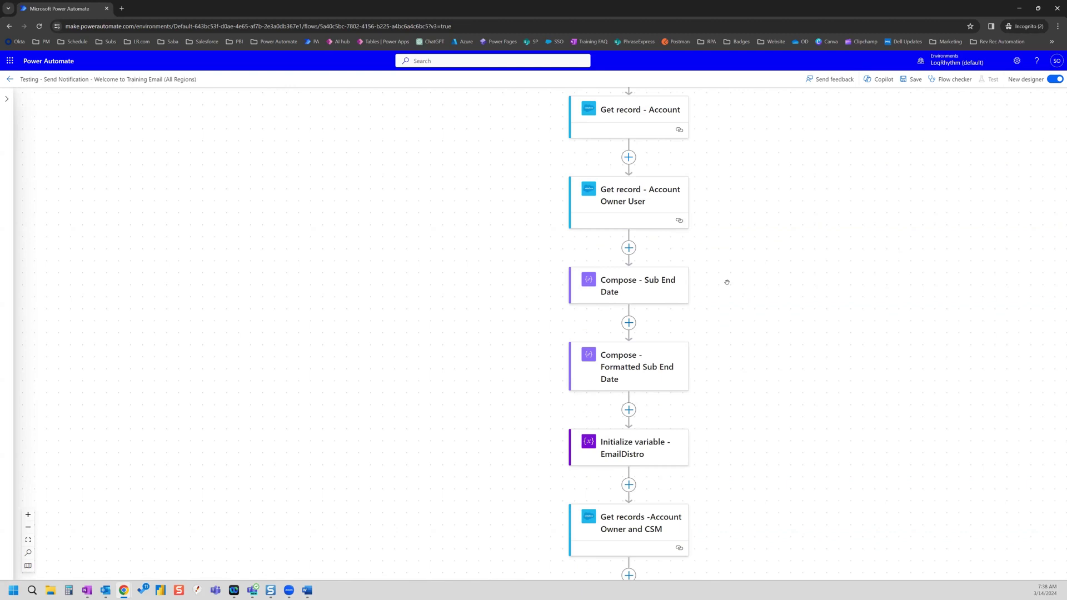
- Start inserting a new step directly below Send an email (V2) - All Regions
scroll(775, 391, down, 3)
scroll(787, 372, down, 7)
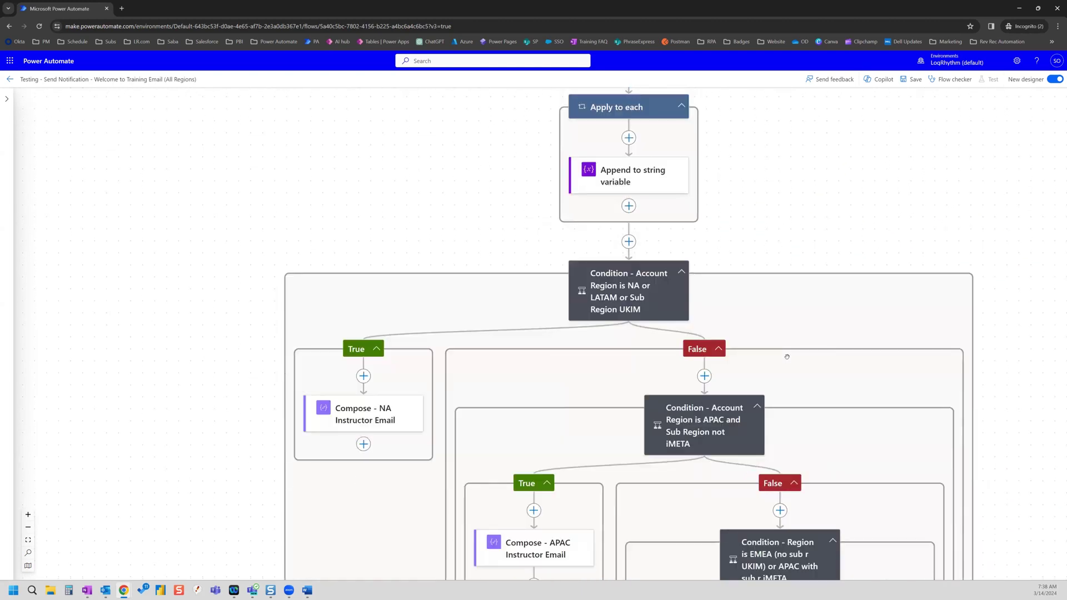
scroll(786, 357, down, 6)
scroll(786, 349, down, 10)
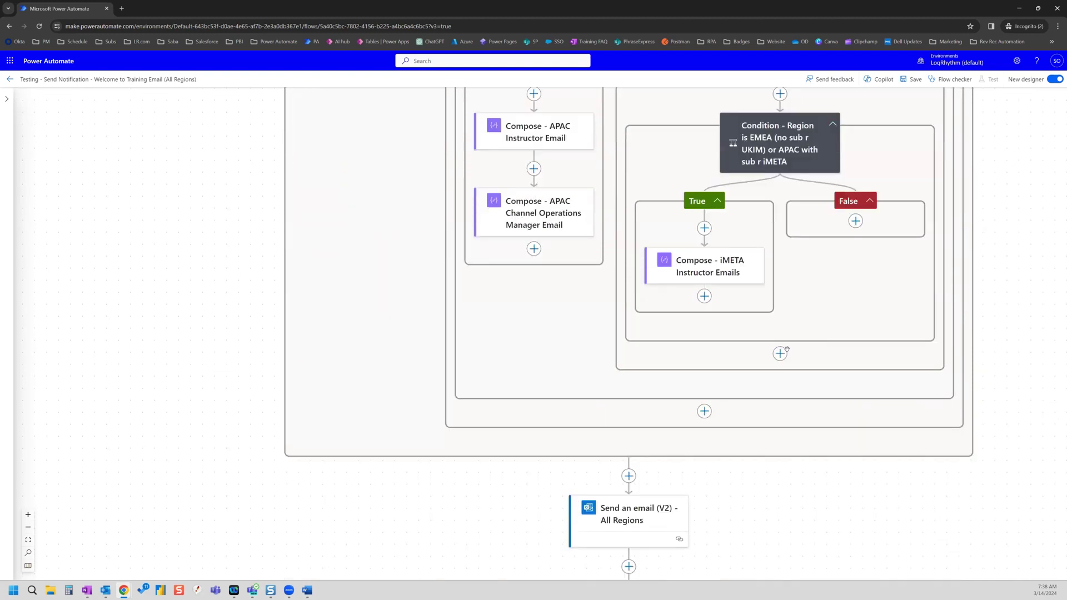
scroll(787, 348, down, 5)
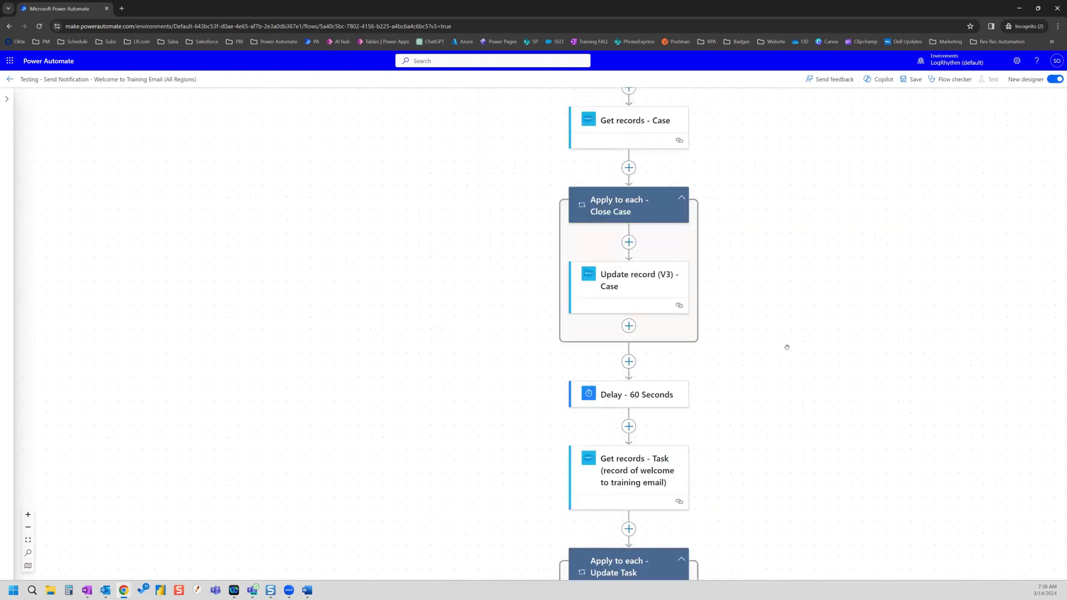
scroll(786, 342, up, 2)
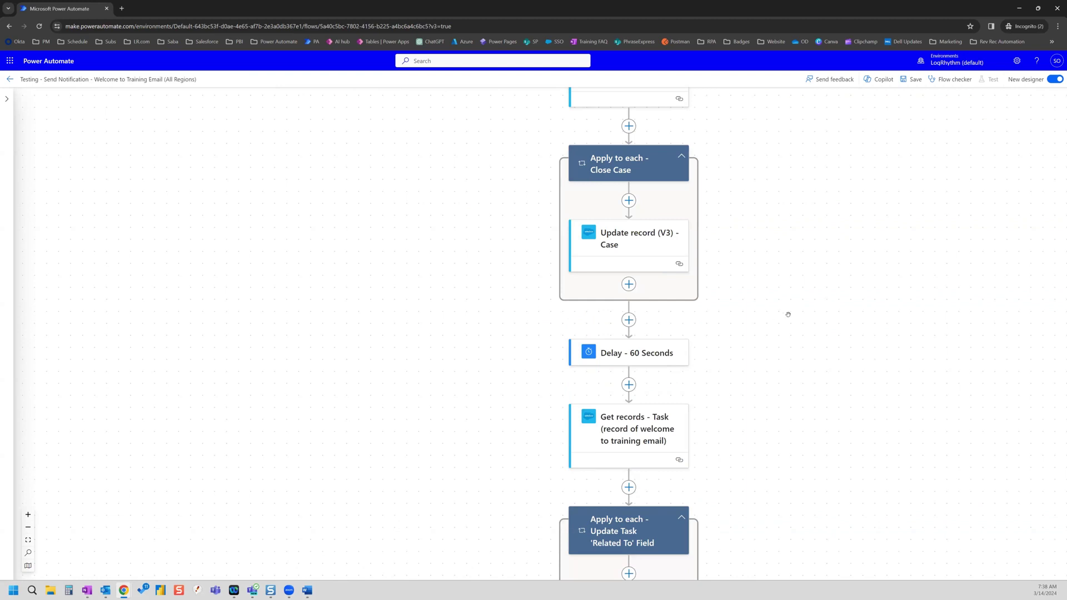
scroll(775, 314, down, 4)
scroll(716, 385, up, 4)
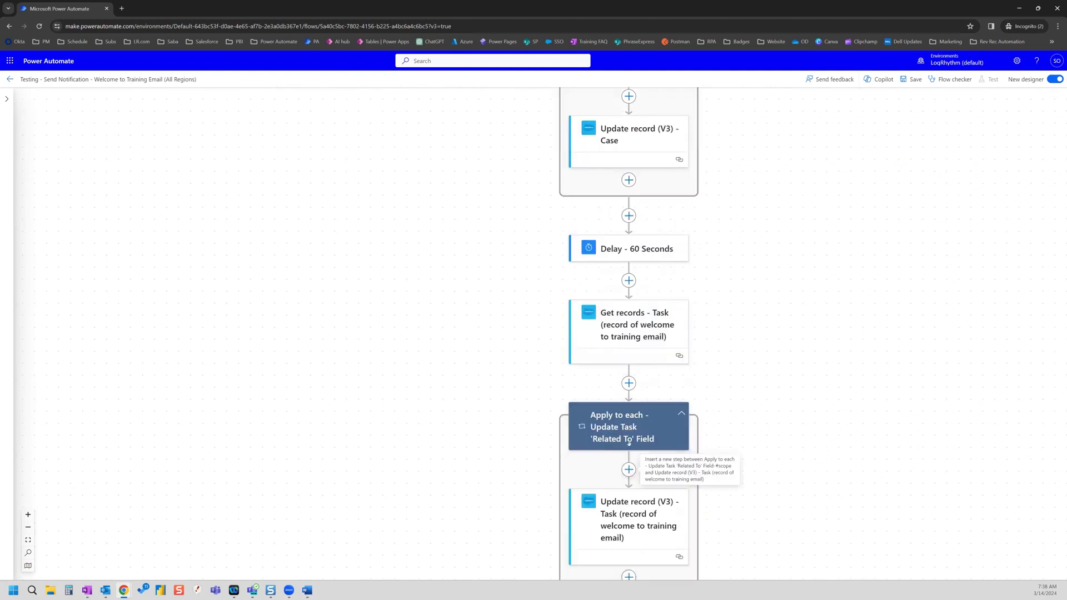
scroll(622, 433, down, 2)
scroll(622, 431, down, 2)
scroll(673, 309, up, 2)
scroll(671, 306, up, 6)
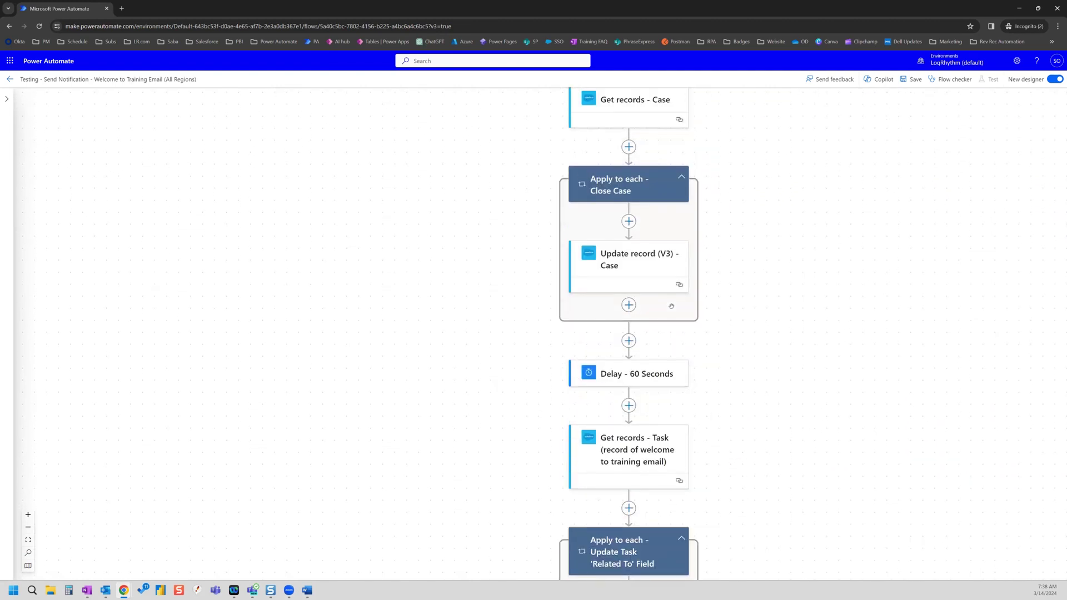
scroll(704, 317, up, 3)
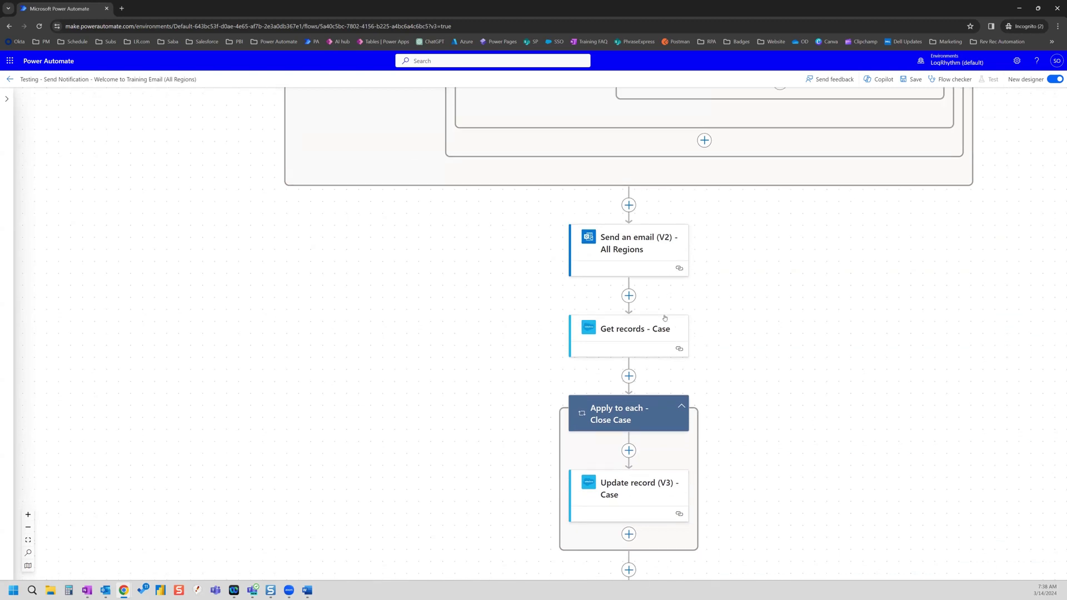
click(628, 338)
- Add a Terminate action after the All Regions email with Status set to Succeeded
click(666, 333)
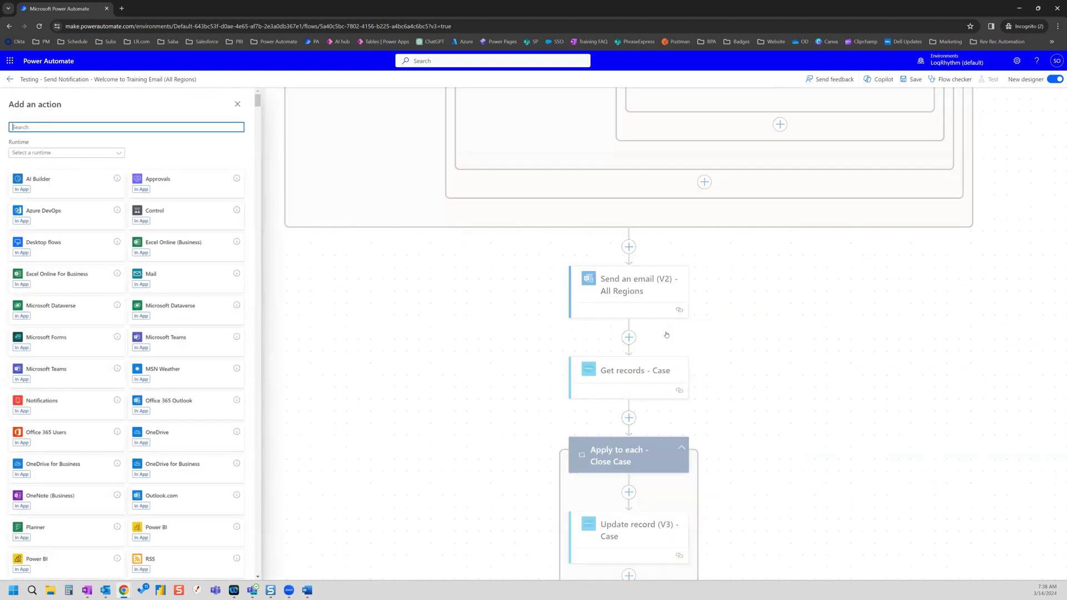
text(terminate)
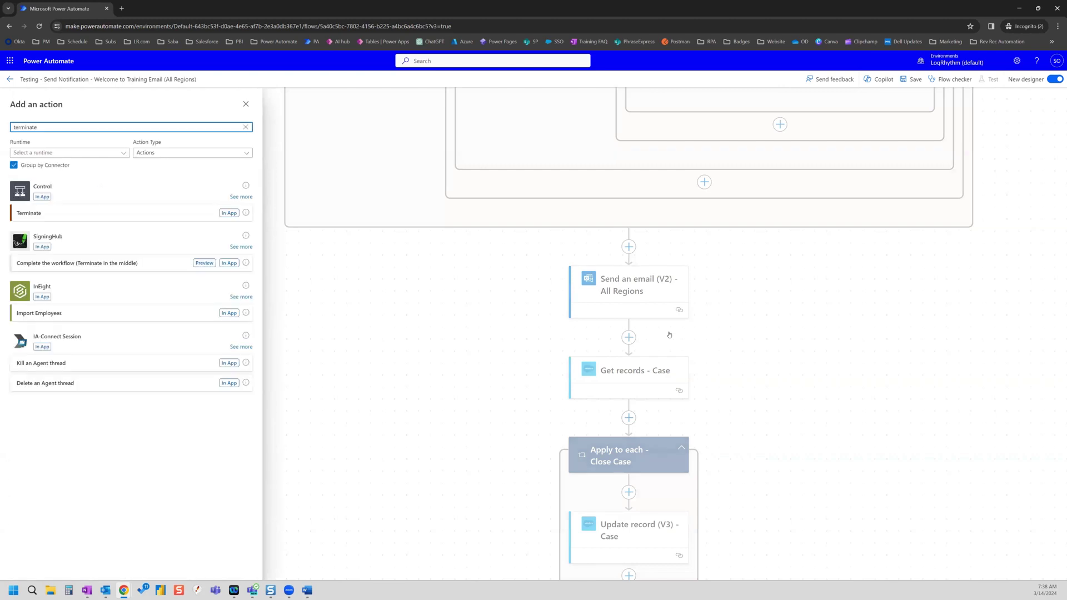
click(95, 213)
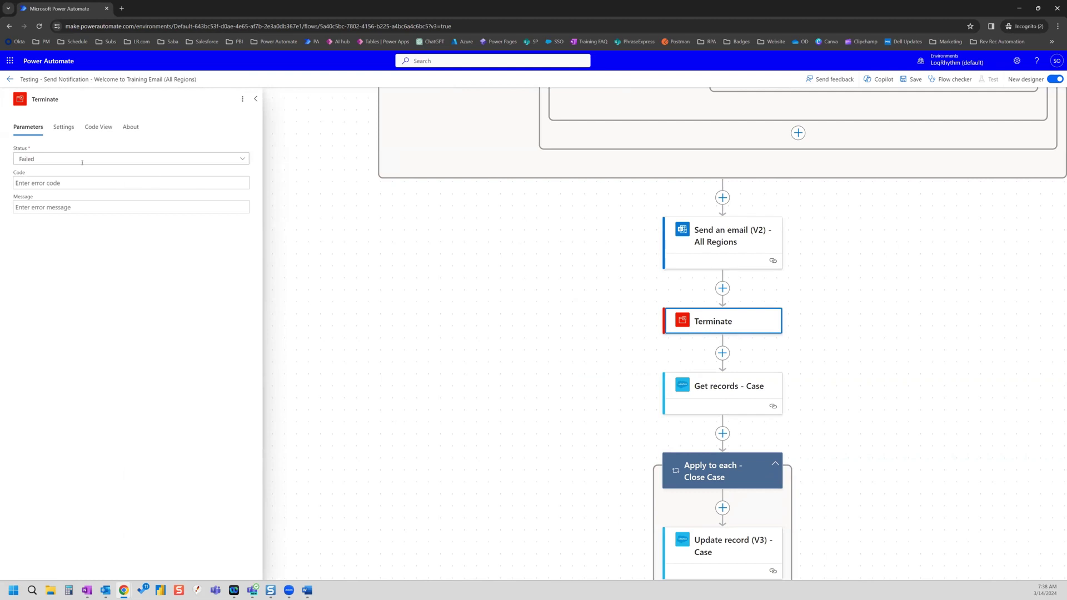
click(242, 159)
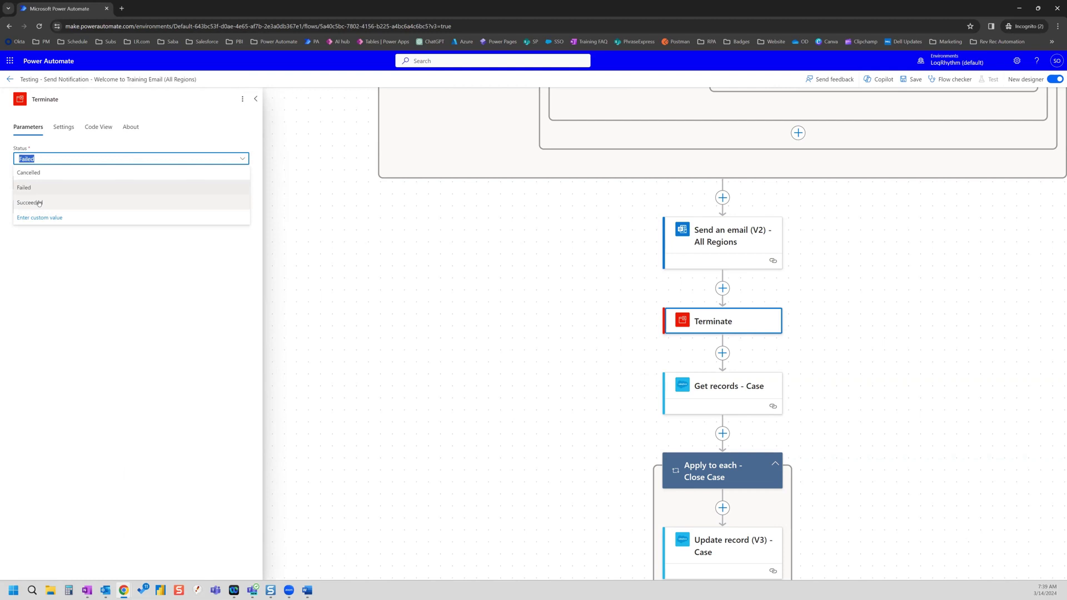
click(39, 203)
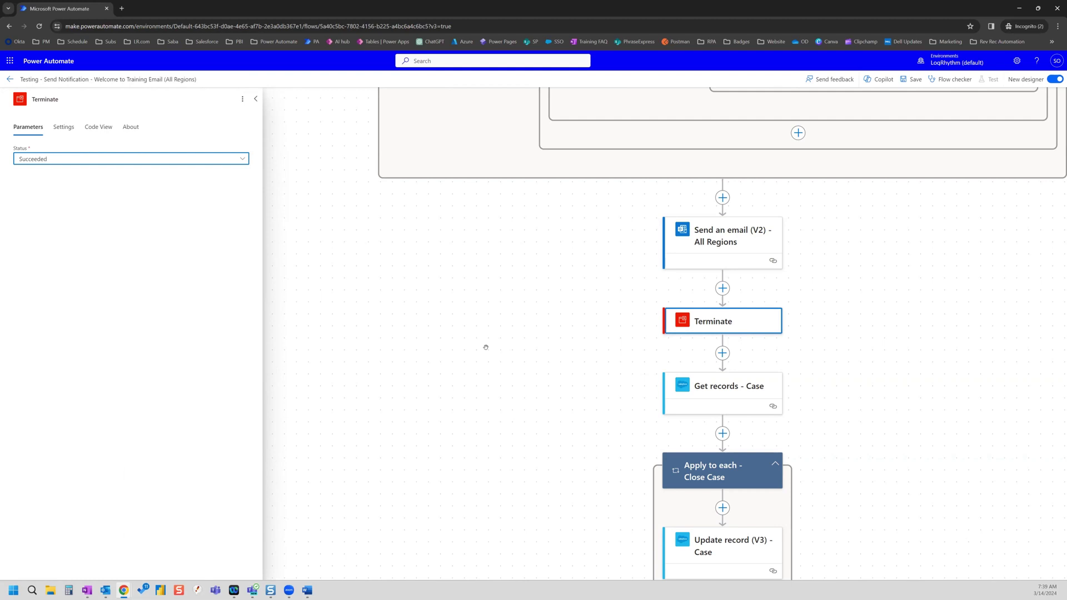
click(501, 332)
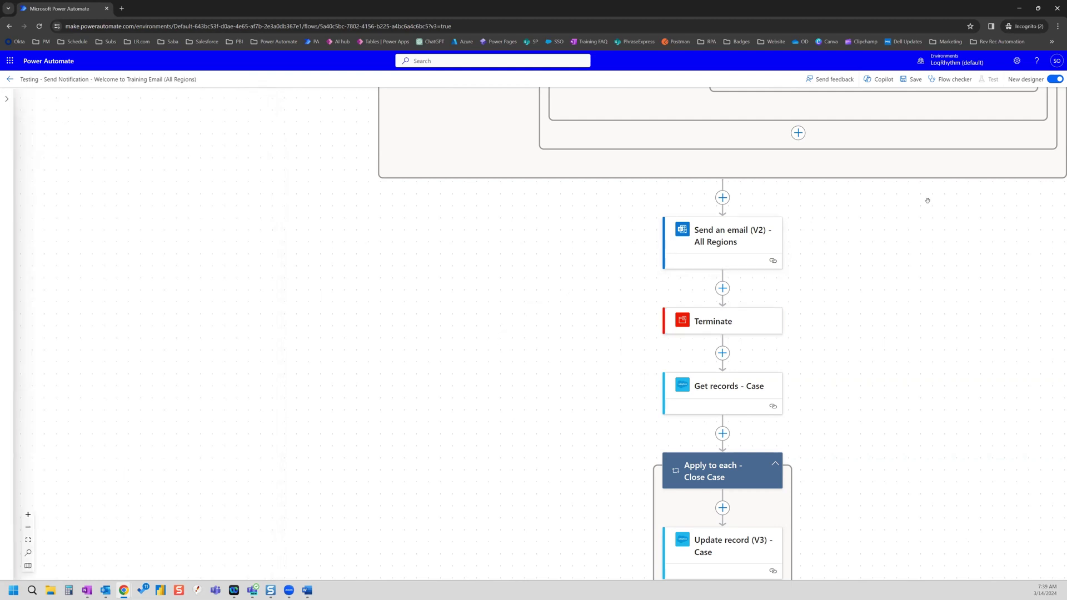
- Save the flow, then delete the Get records - Task step
click(911, 79)
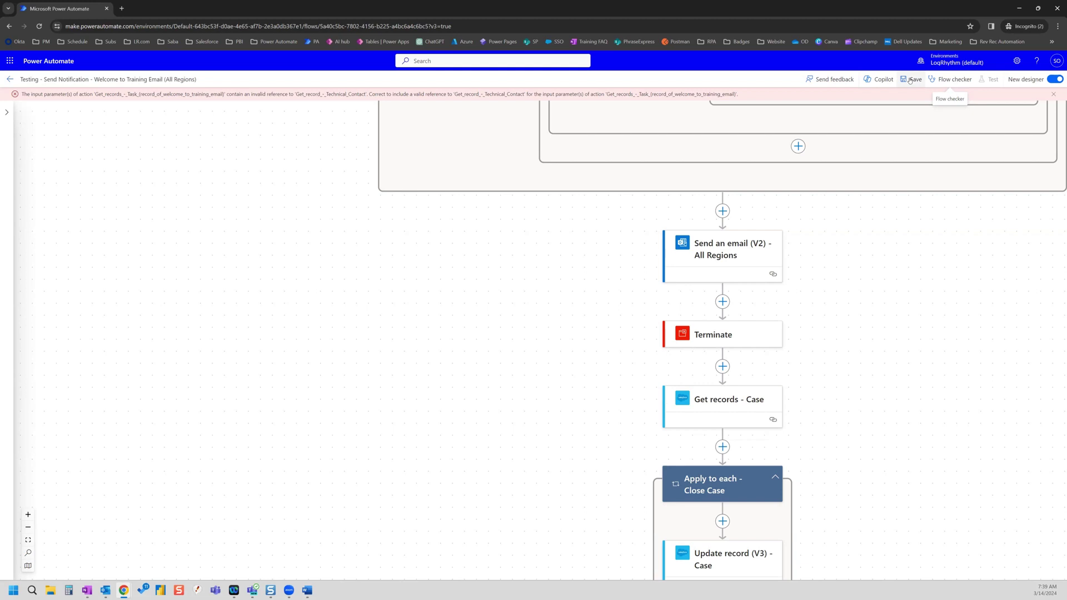
scroll(806, 315, down, 1)
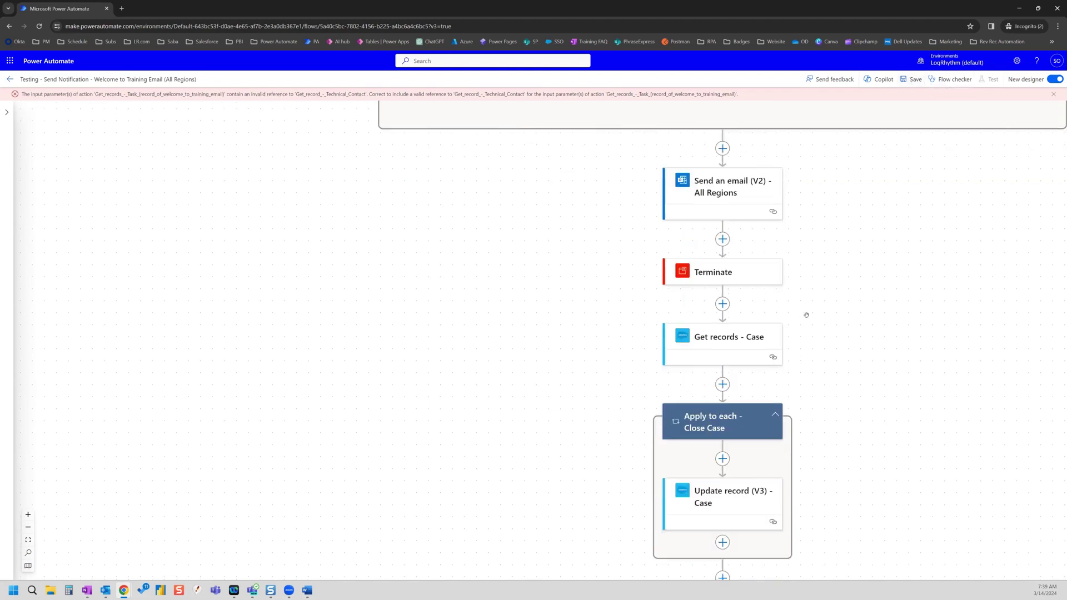
scroll(806, 315, down, 5)
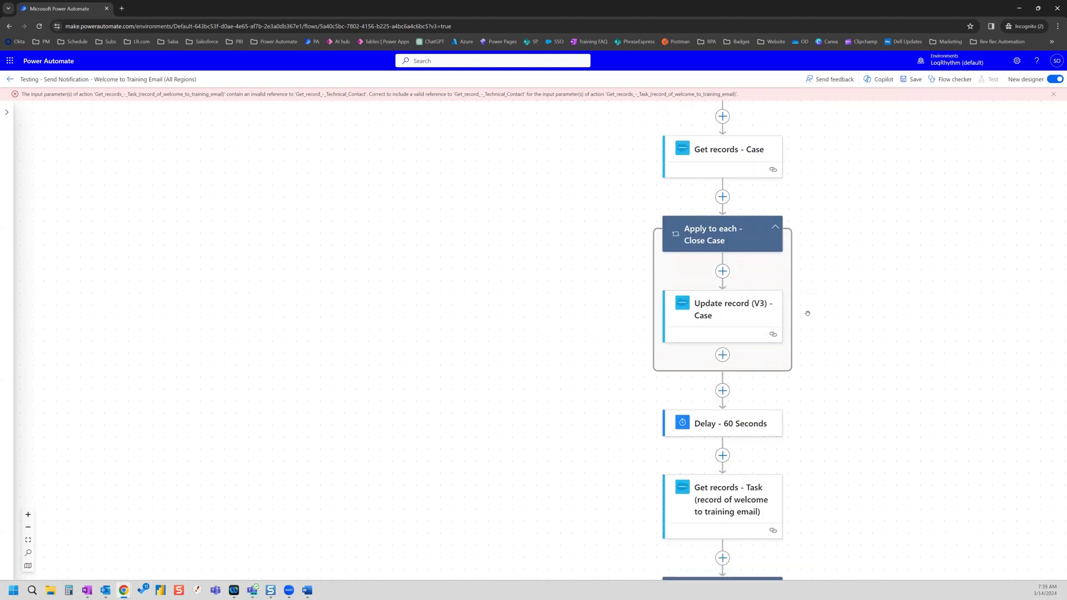
scroll(807, 314, down, 1)
scroll(808, 313, up, 2)
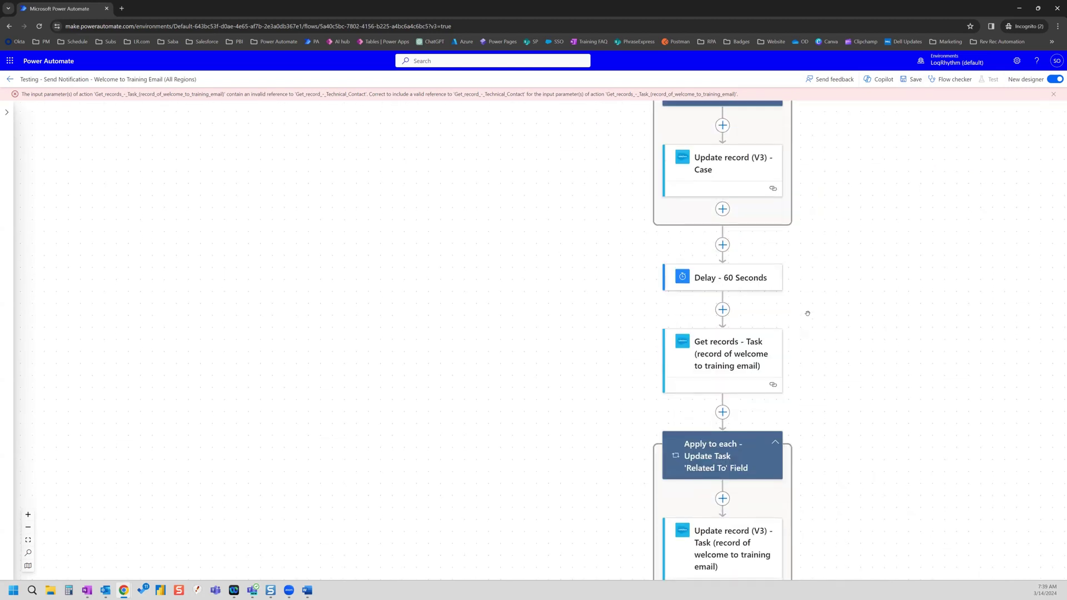
scroll(808, 314, down, 2)
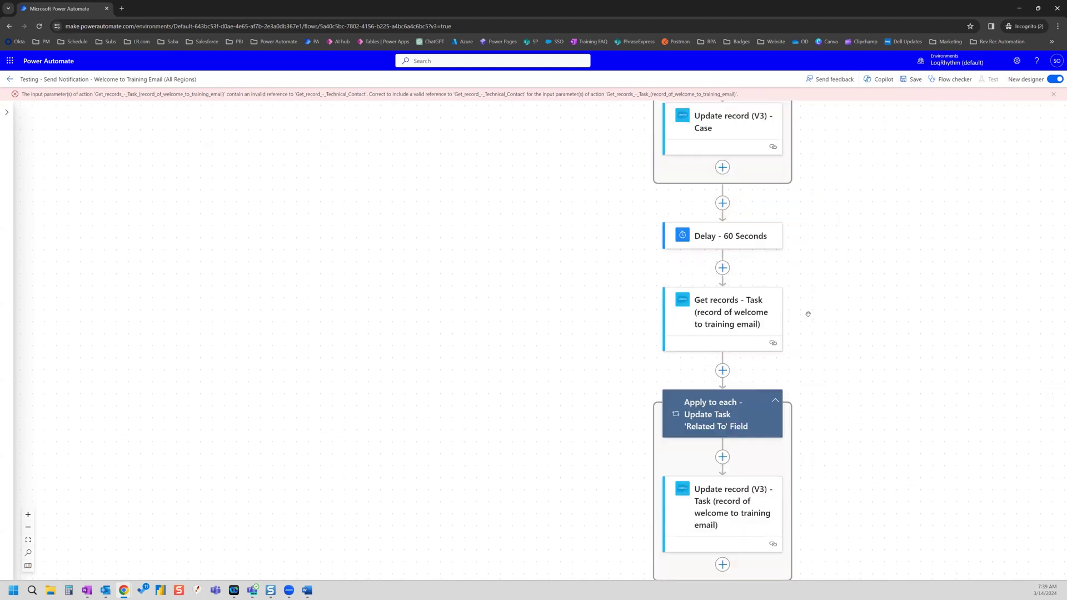
click(728, 317)
click(242, 113)
click(257, 142)
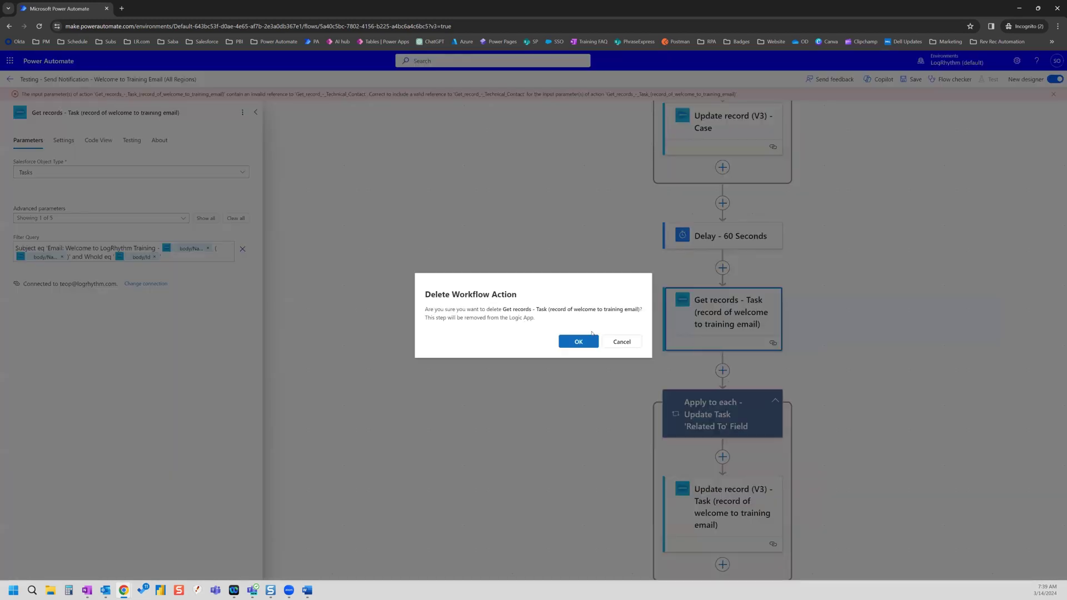
click(579, 340)
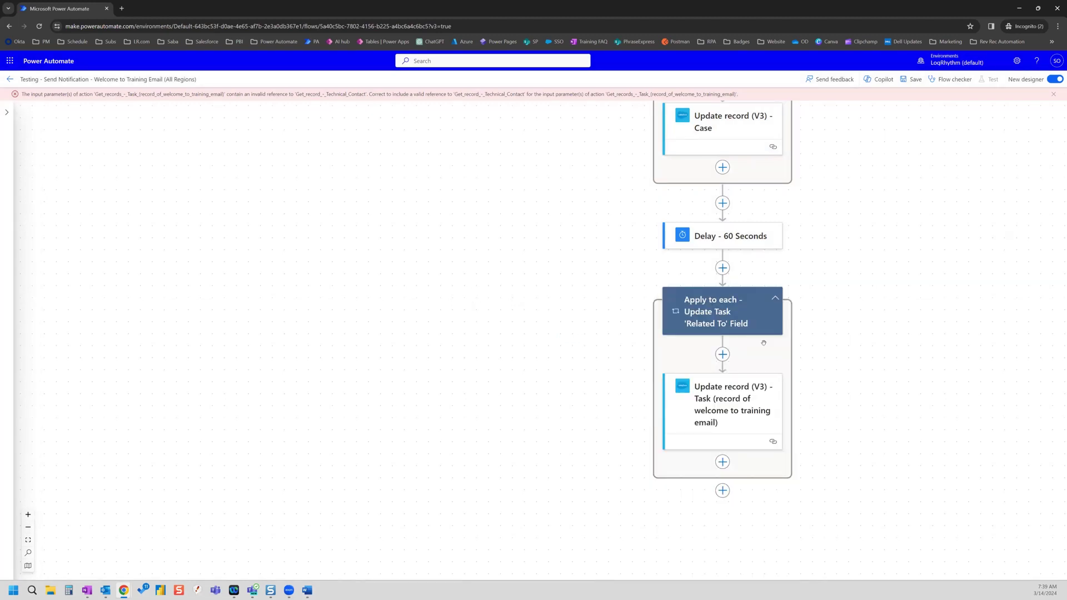
- Delete the Update record (V3) - Task step
click(725, 400)
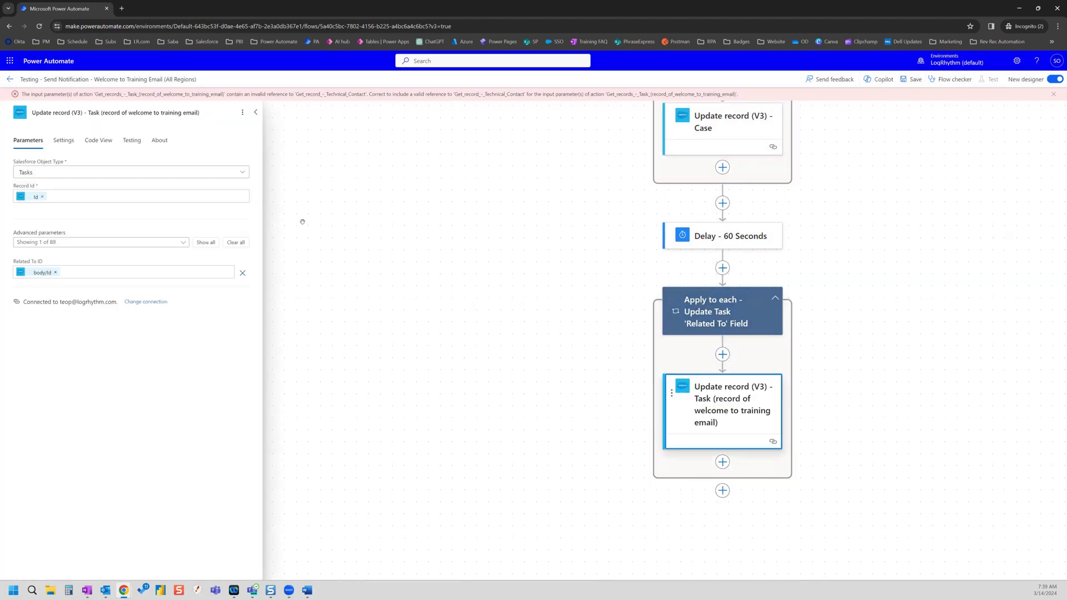
click(242, 112)
click(257, 142)
click(584, 345)
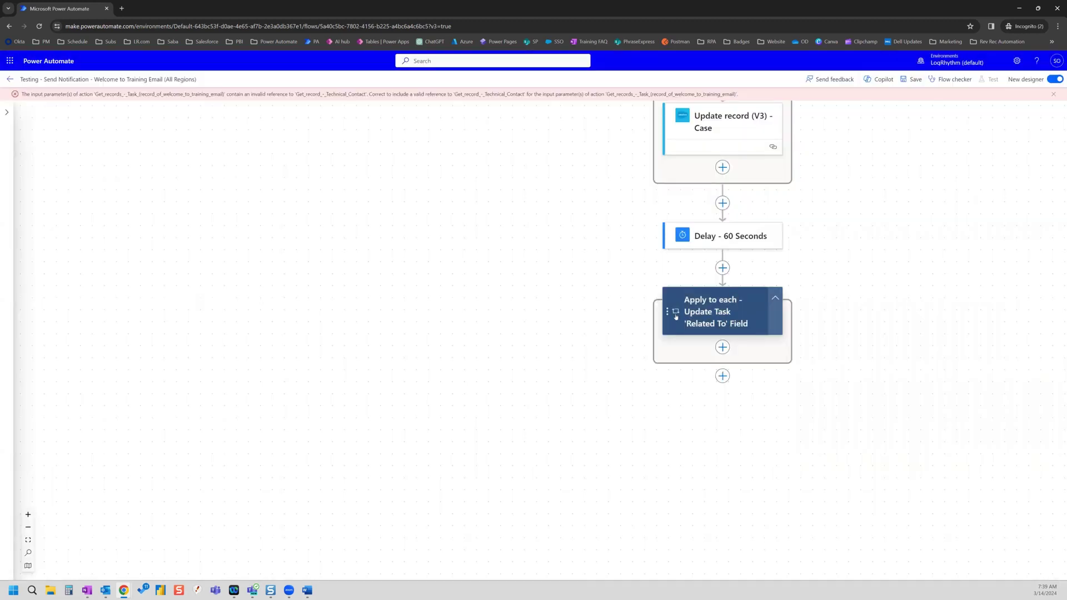
- Delete the Apply to each - Update Task Related To Field loop, save, and return to the details page
click(696, 313)
click(242, 112)
click(257, 142)
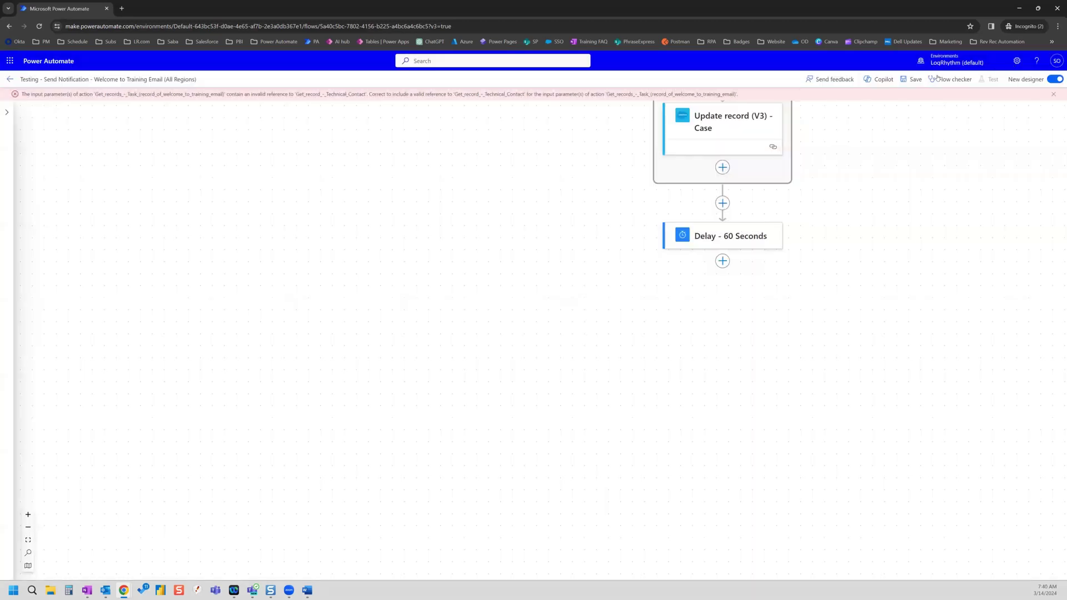
click(911, 79)
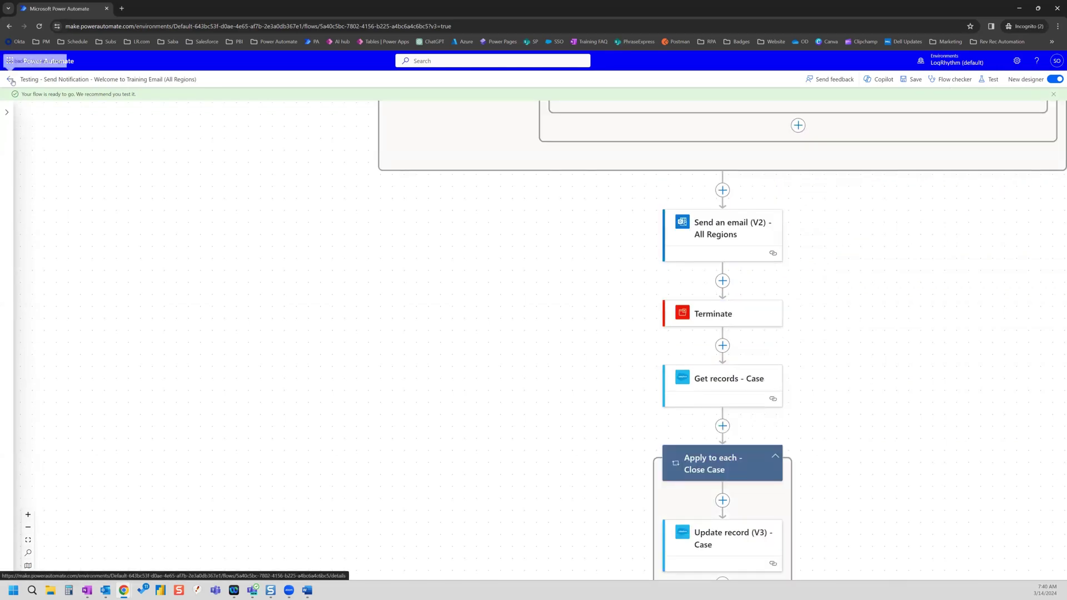
click(10, 79)
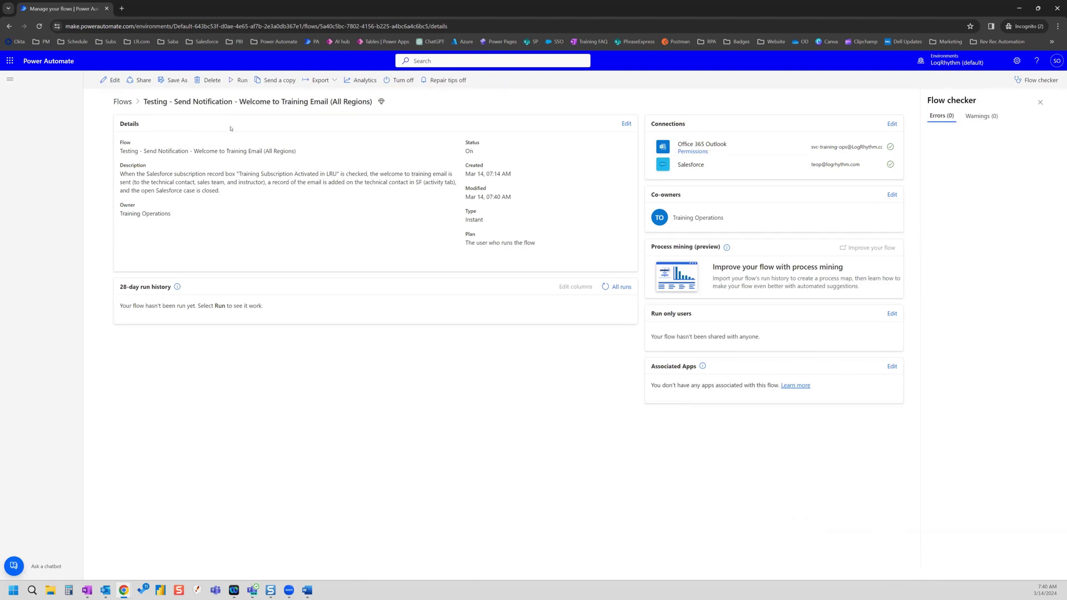
- Run the flow manually and open the new entry in the 28-day run history
click(238, 79)
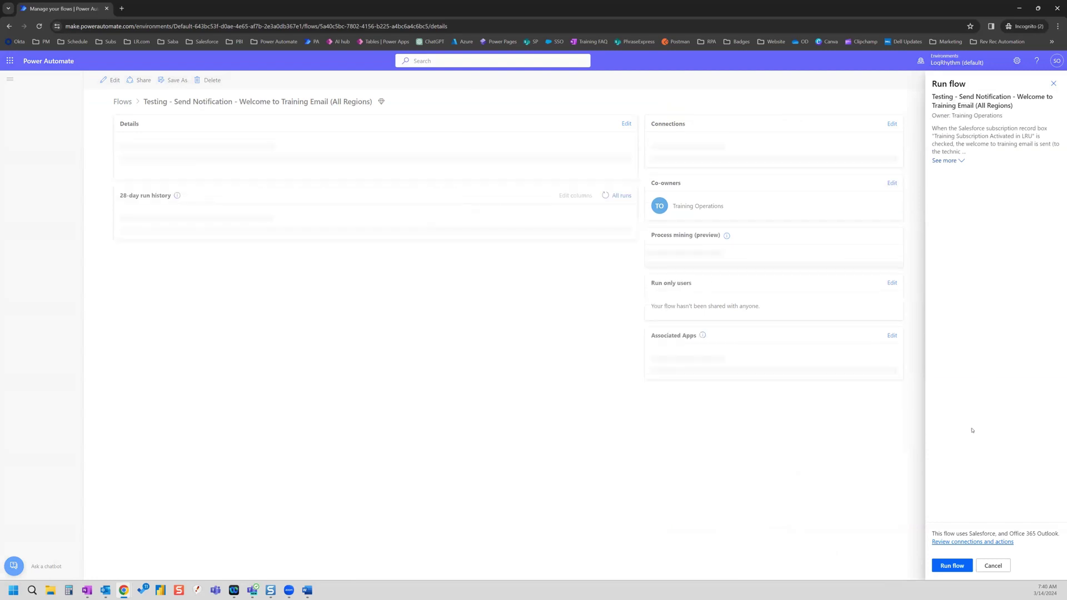
click(951, 566)
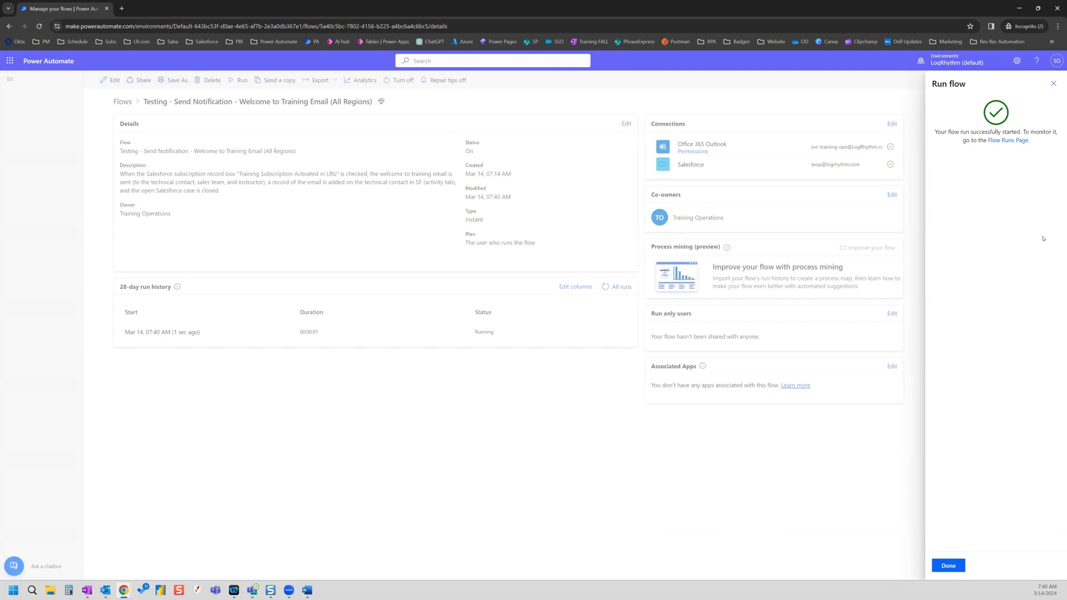
click(948, 566)
click(183, 334)
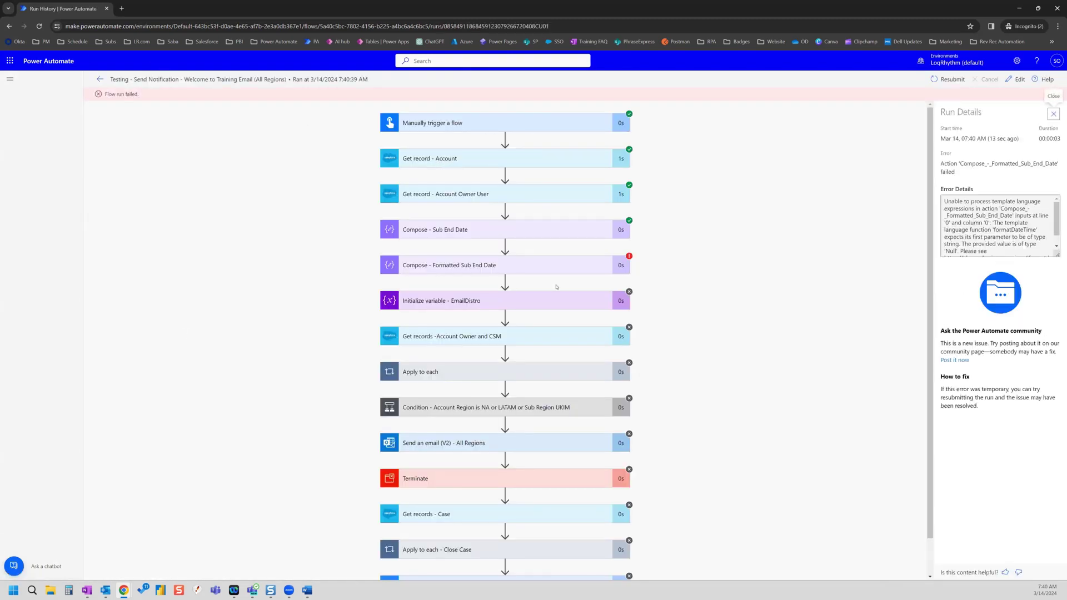
- Expand the InvalidTemplate error on Compose - Formatted Sub End Date, then switch to editing the flow
click(486, 268)
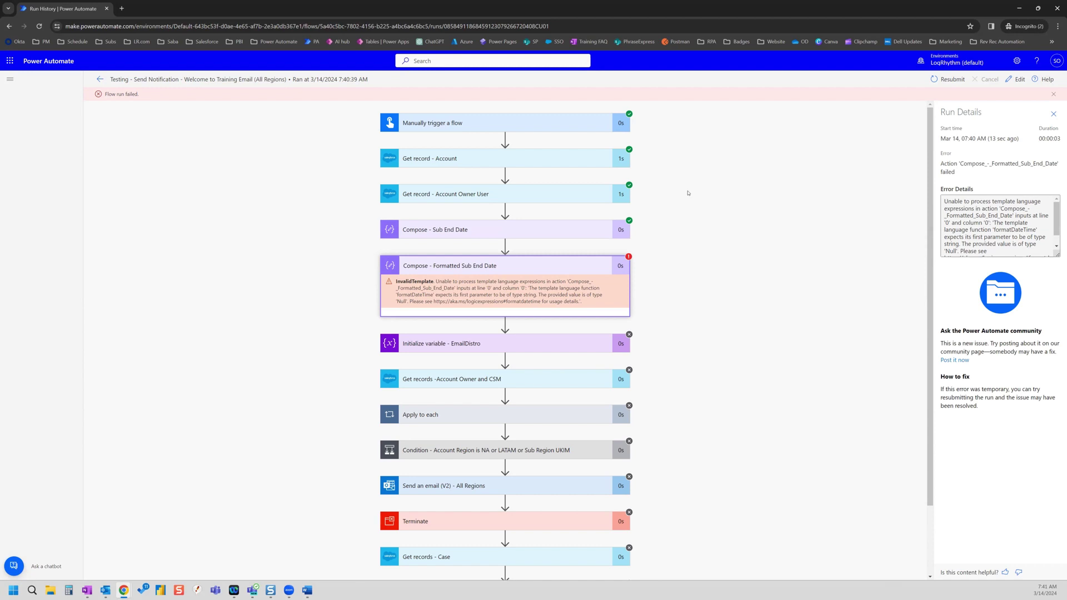
click(1016, 79)
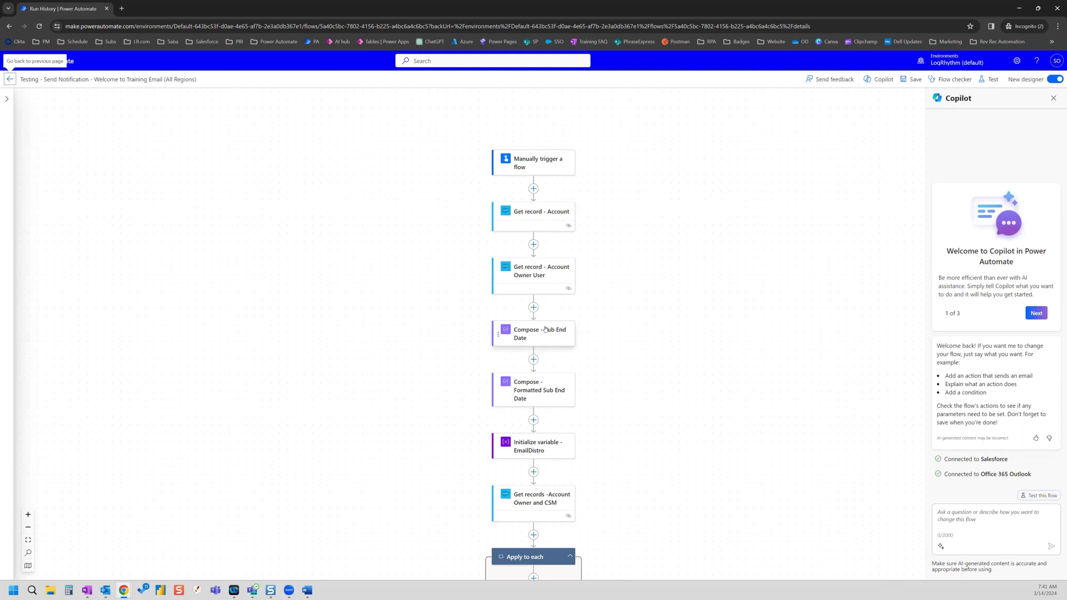
- Delete the Compose - Sub End Date step
click(541, 335)
click(242, 98)
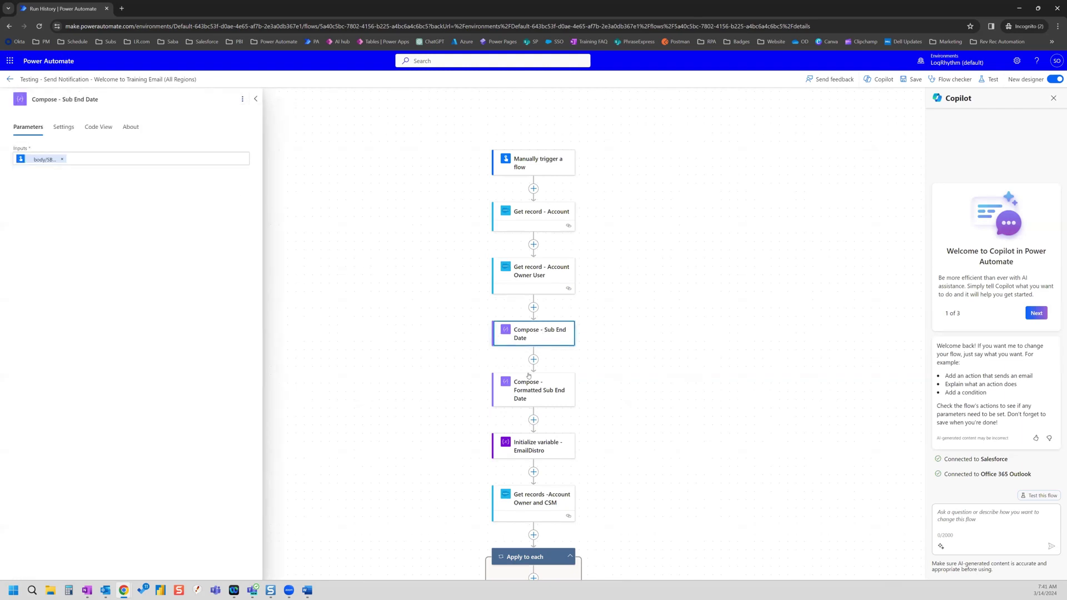
click(242, 100)
click(256, 129)
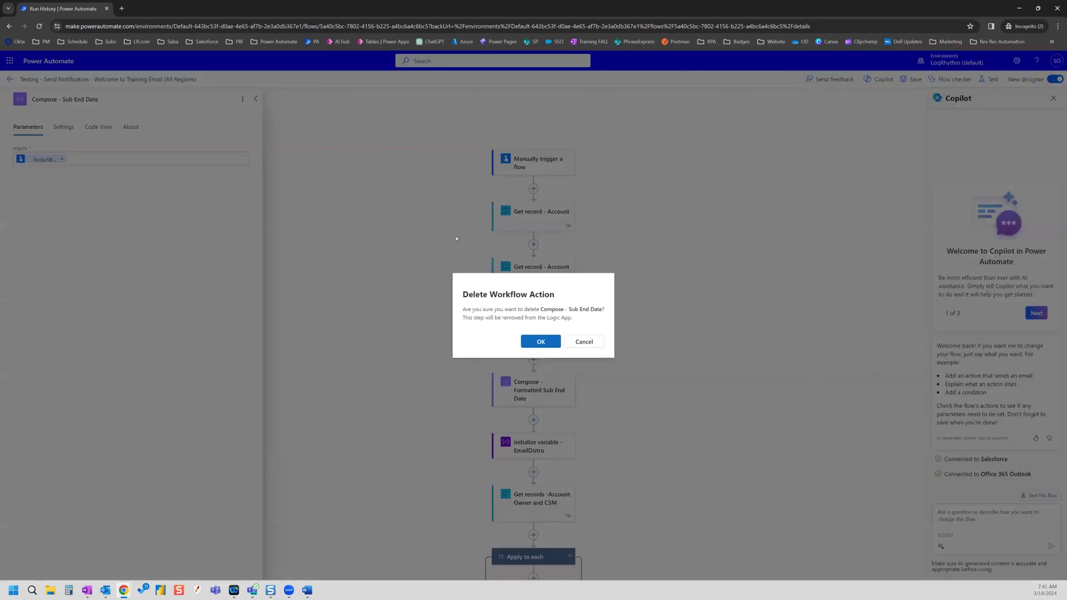
click(539, 341)
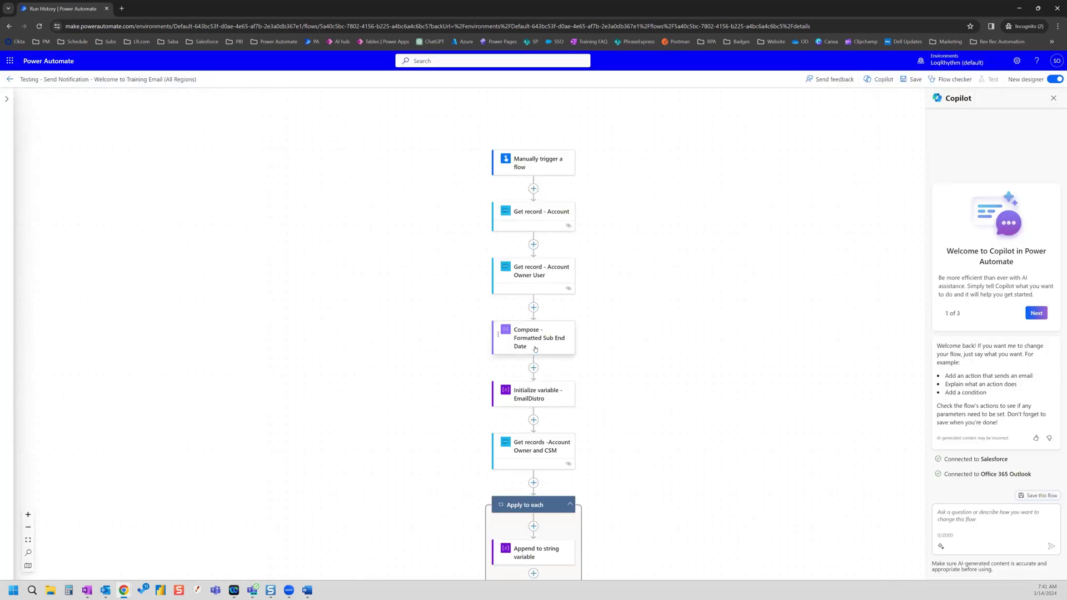
- Delete Compose - Formatted Sub End Date and select the Send an email (V2) - All Regions card
click(243, 99)
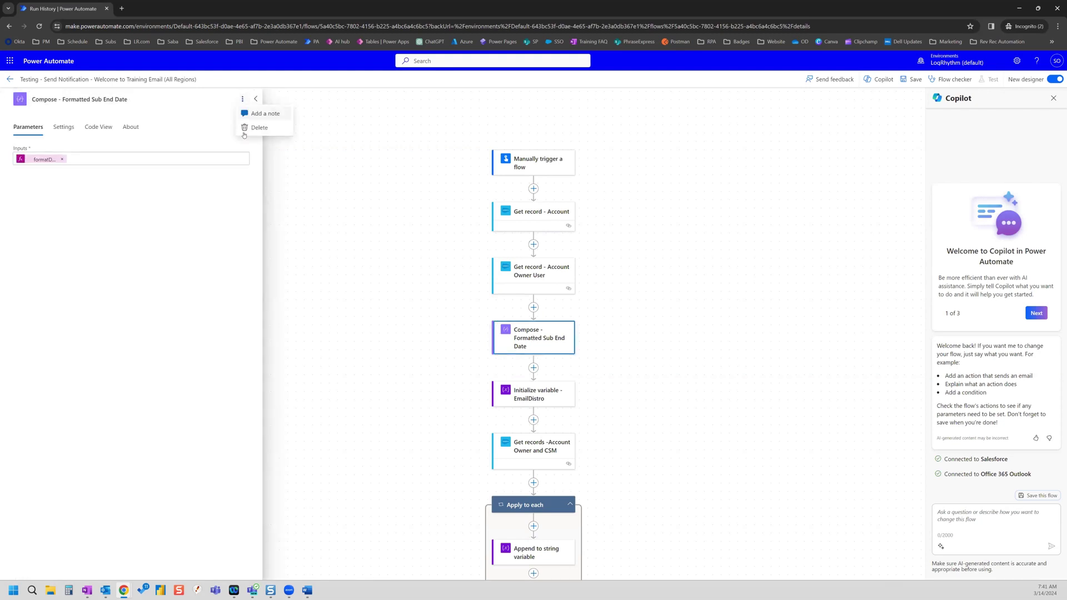
click(259, 130)
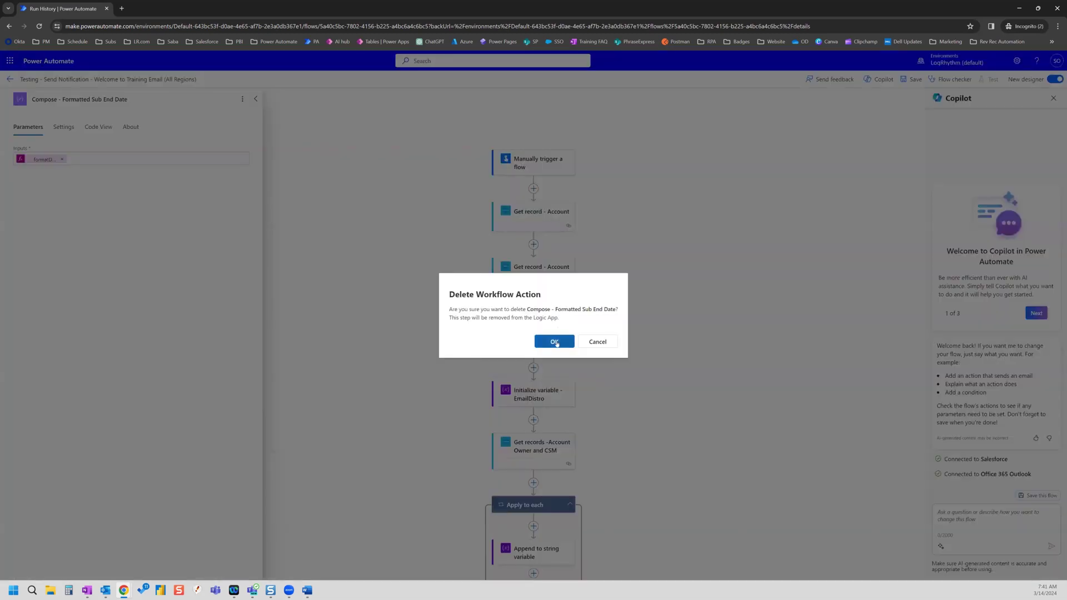
click(556, 342)
scroll(377, 342, down, 3)
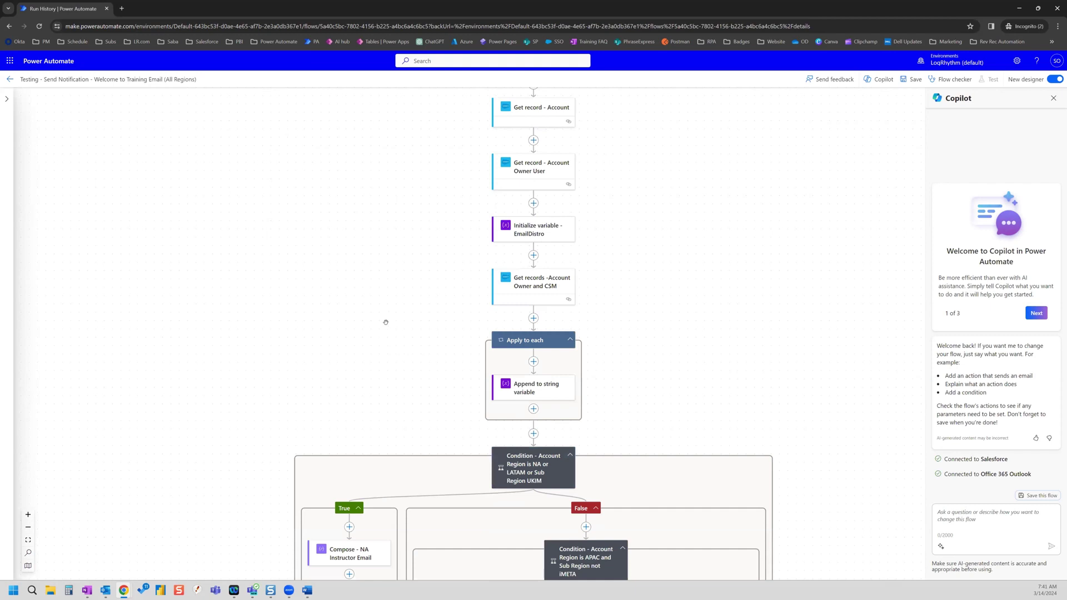
scroll(398, 317, down, 10)
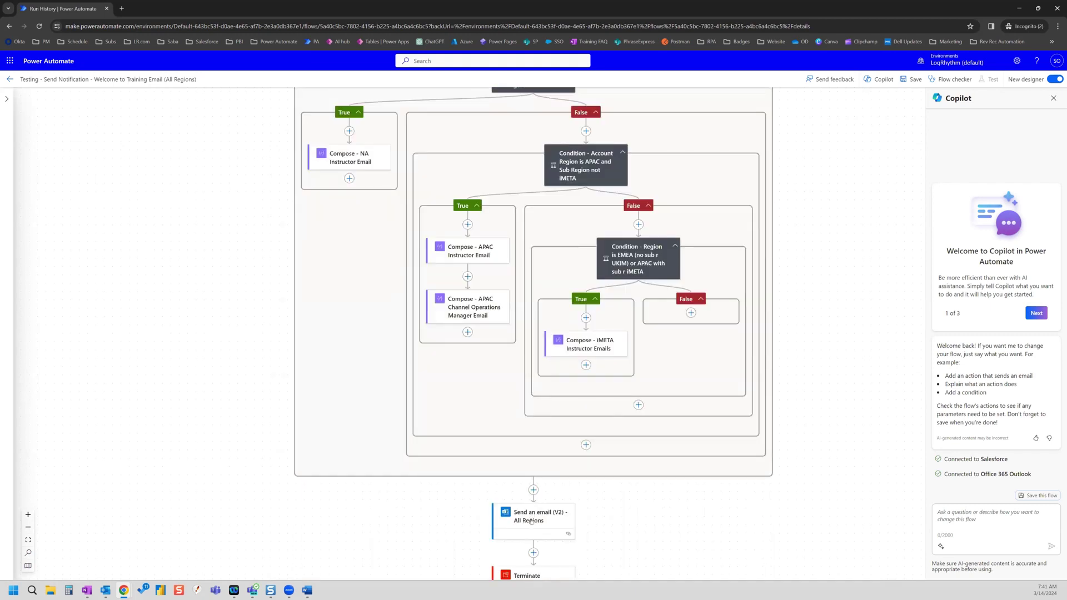
click(532, 514)
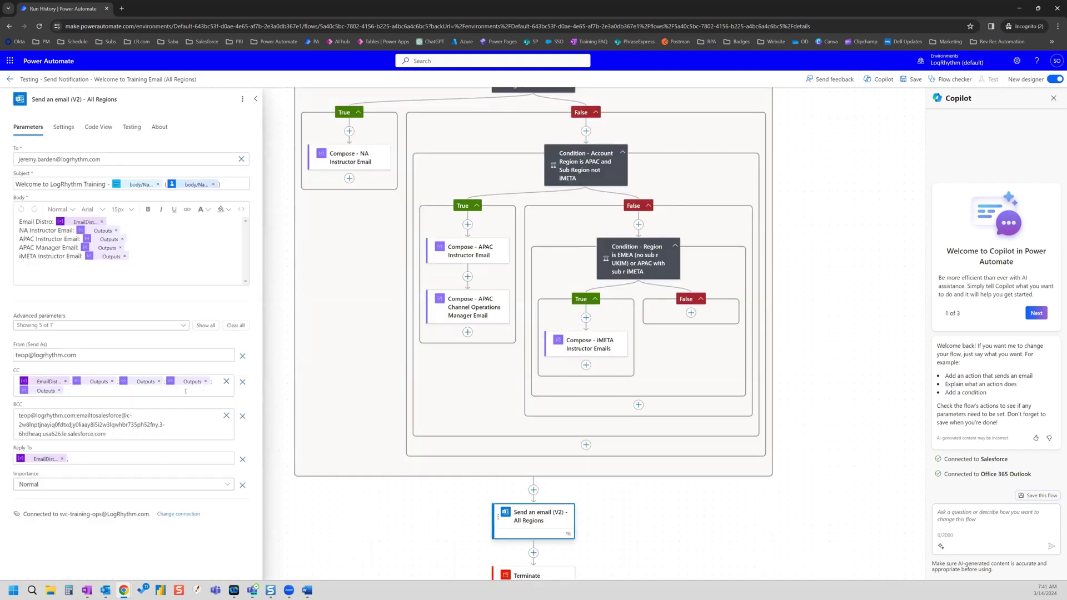
- Clear the CC and BCC recipients and remove the Reply To setting from the All Regions email
drag(75, 392, 22, 382)
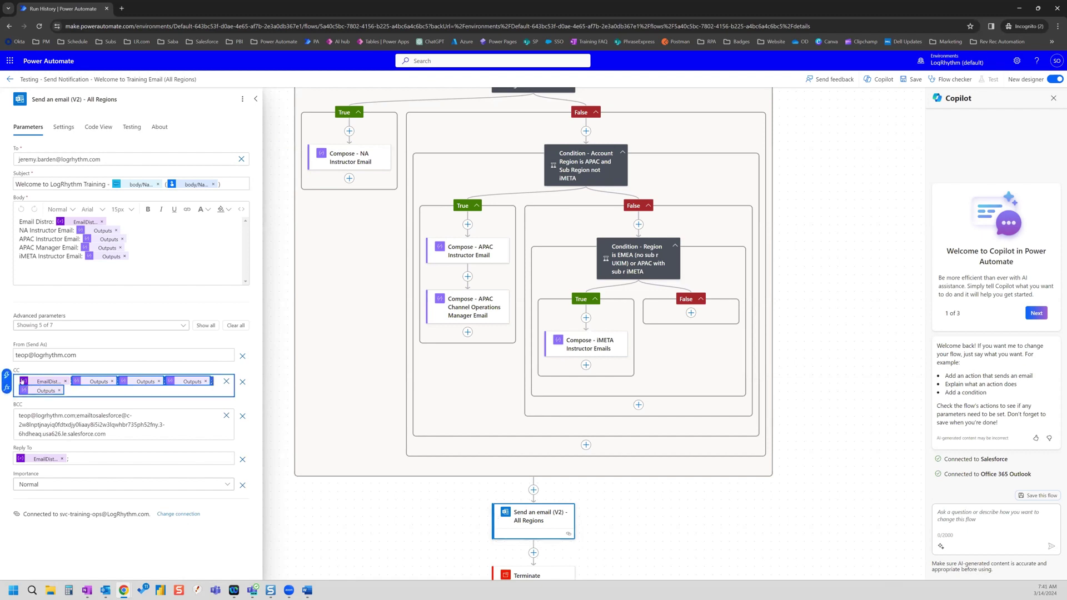
click(226, 381)
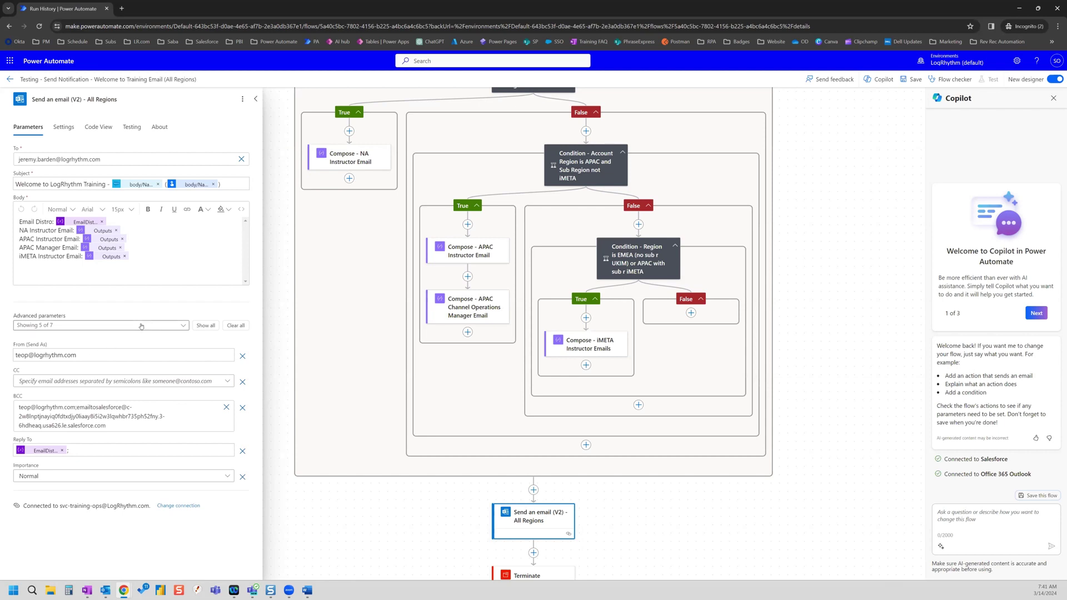
click(242, 451)
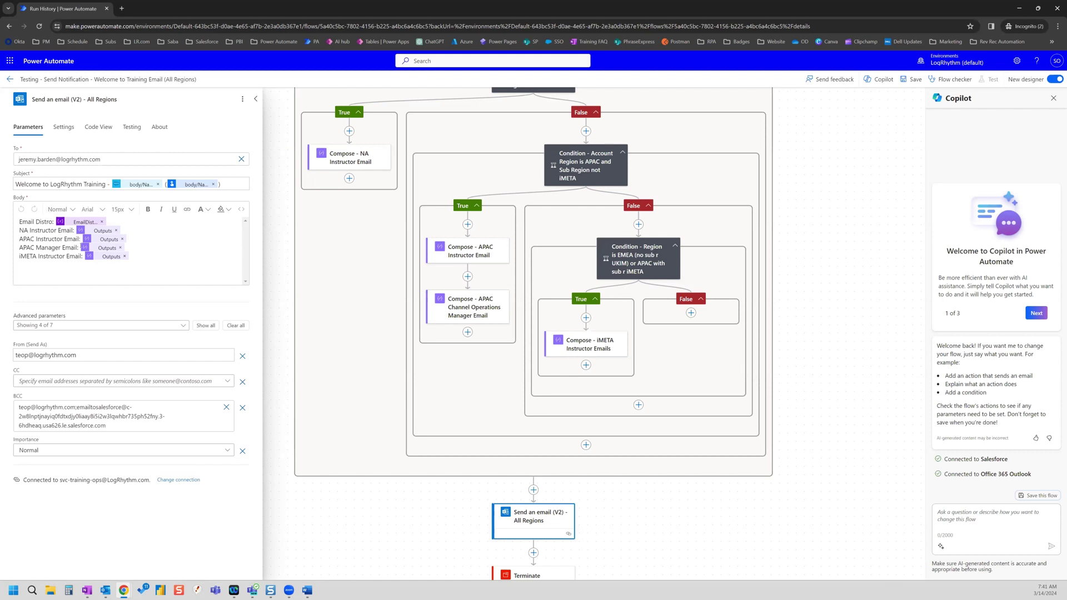
click(226, 407)
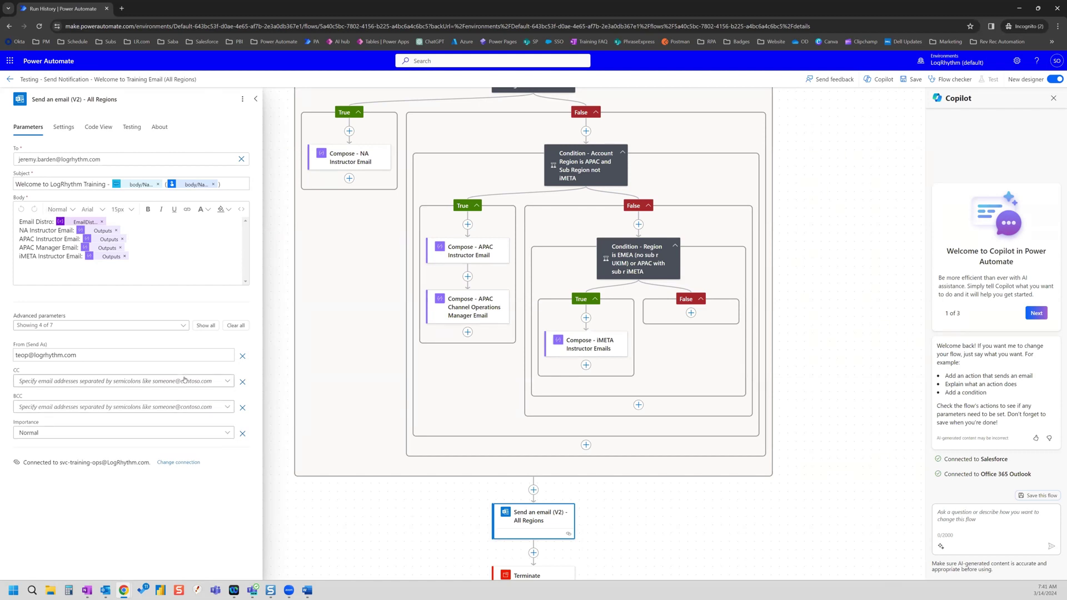
- Replace the email subject with 'Test' and close the action's settings
click(234, 184)
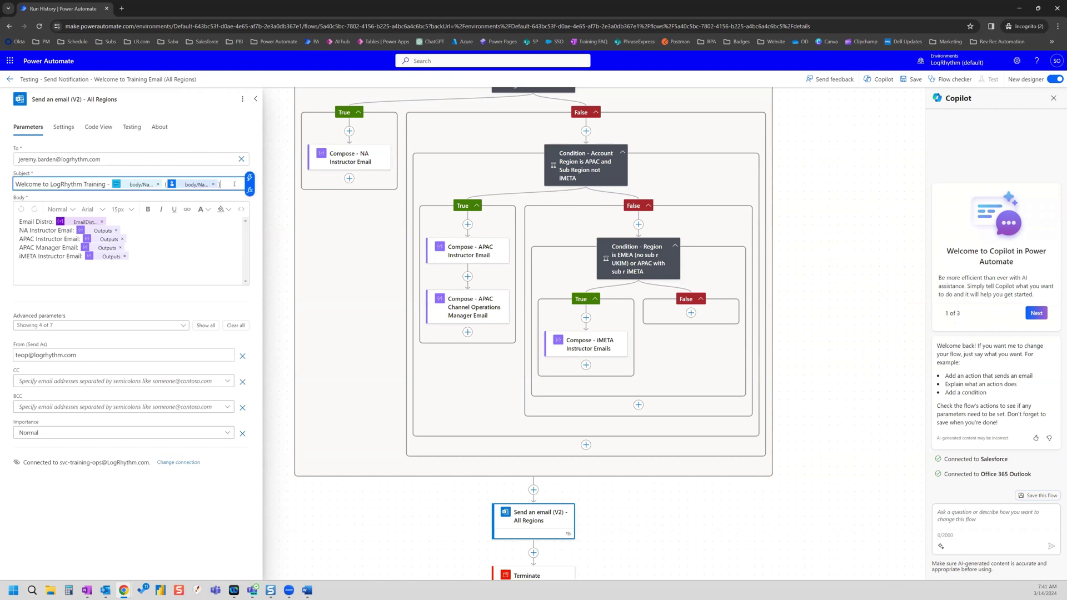
drag(229, 183, 161, 184)
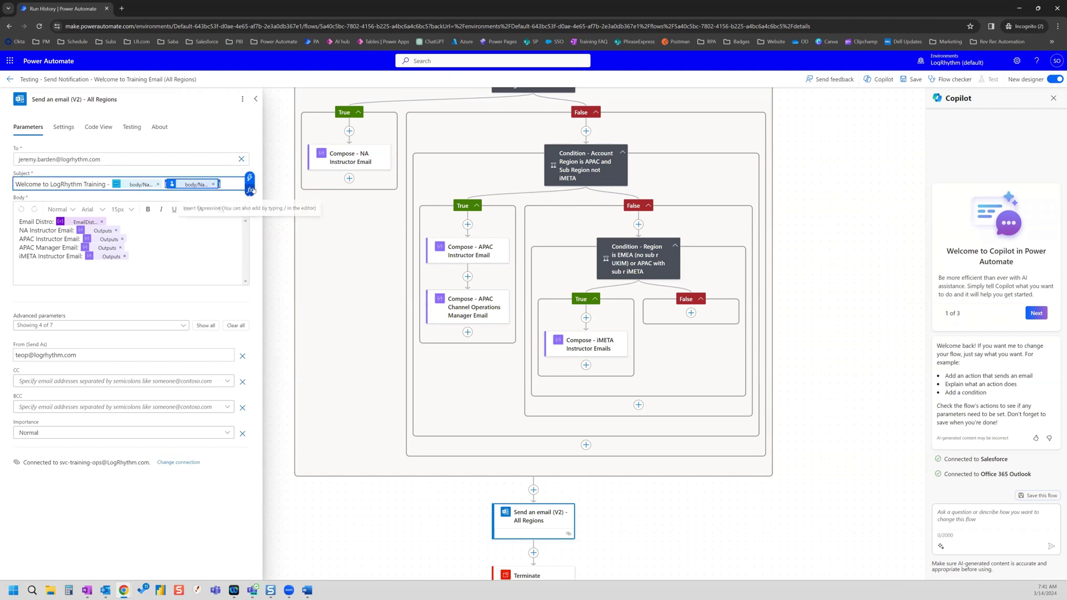
key(BackSpace)
key(BackSpace)
key(BackSpace)
key(BackSpace)
key(BackSpace)
key(BackSpace)
key(BackSpace)
key(BackSpace)
key(BackSpace)
key(BackSpace)
key(BackSpace)
key(BackSpace)
key(BackSpace)
key(BackSpace)
key(BackSpace)
key(BackSpace)
key(BackSpace)
key(BackSpace)
key(BackSpace)
key(BackSpace)
key(BackSpace)
key(BackSpace)
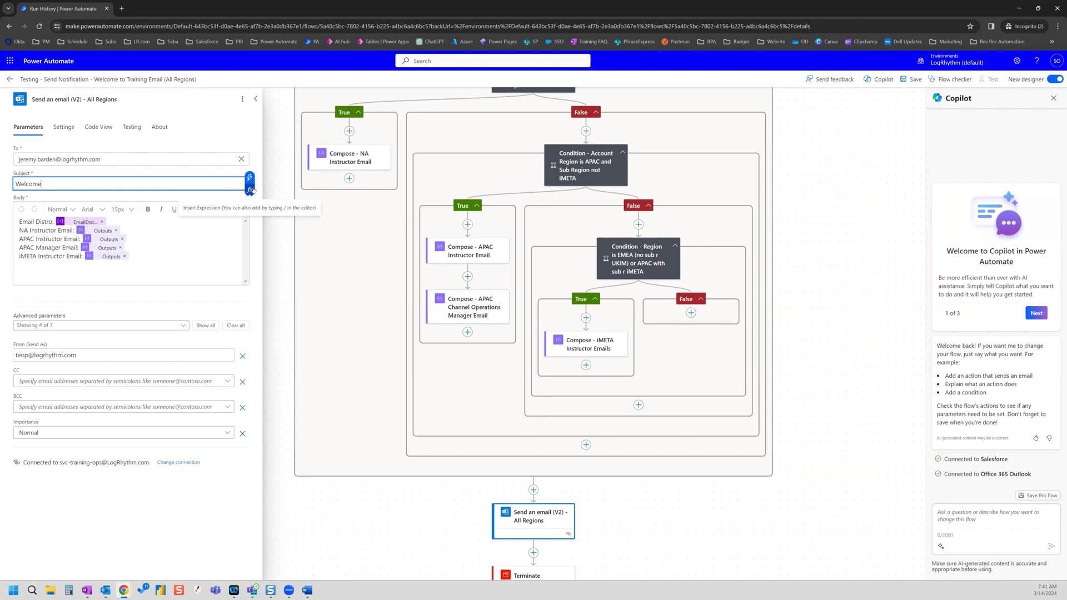
key(BackSpace)
key(BackSpace)
key(BackSpace)
key(BackSpace)
key(BackSpace)
key(BackSpace)
key(BackSpace)
key(BackSpace)
text(Test)
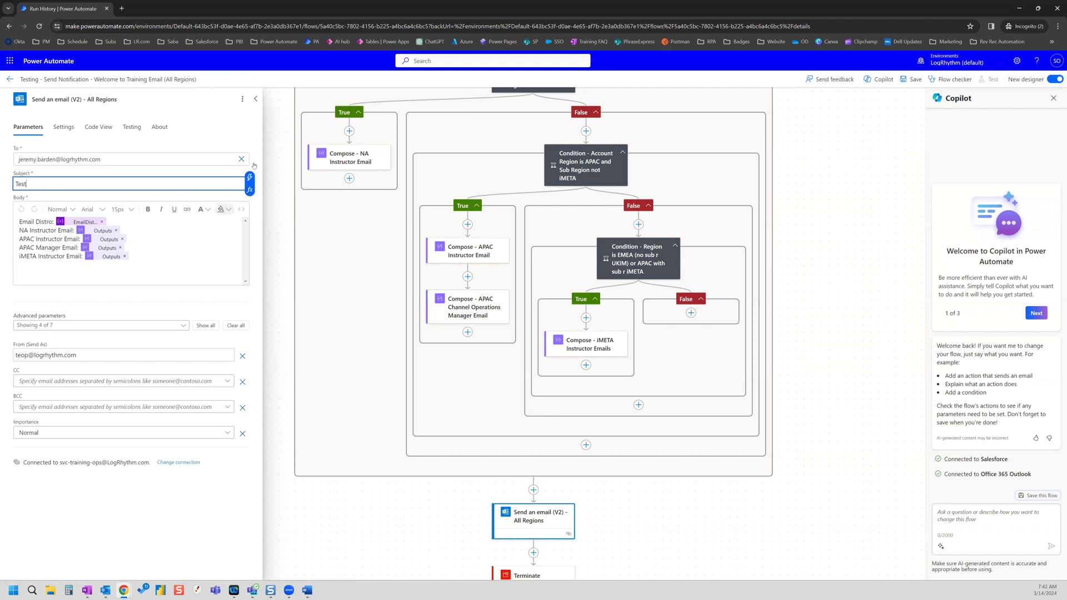
click(350, 525)
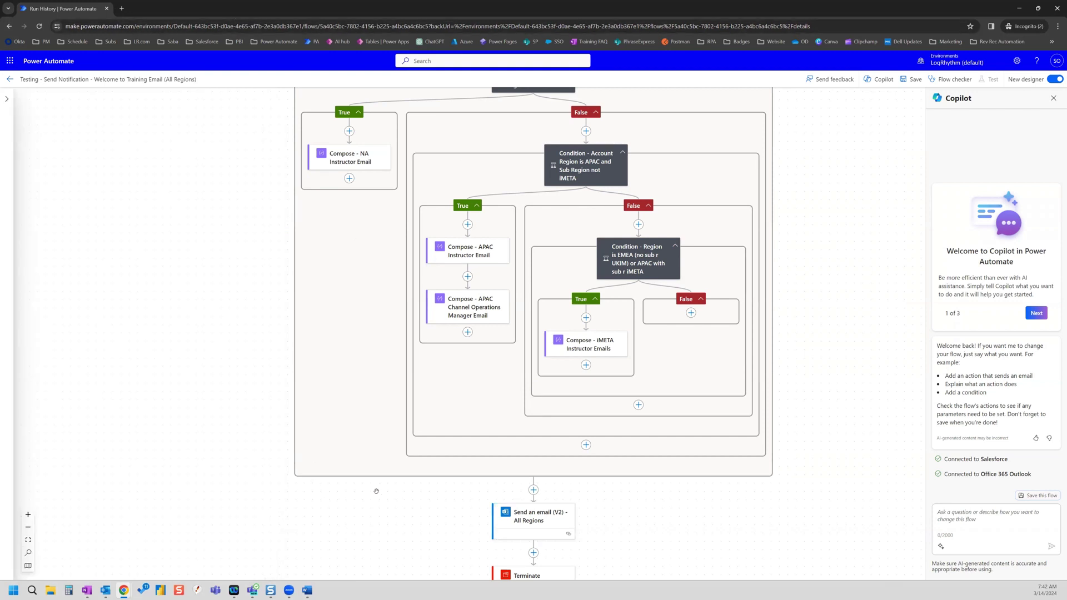
- Save the edited test flow
scroll(425, 467, down, 3)
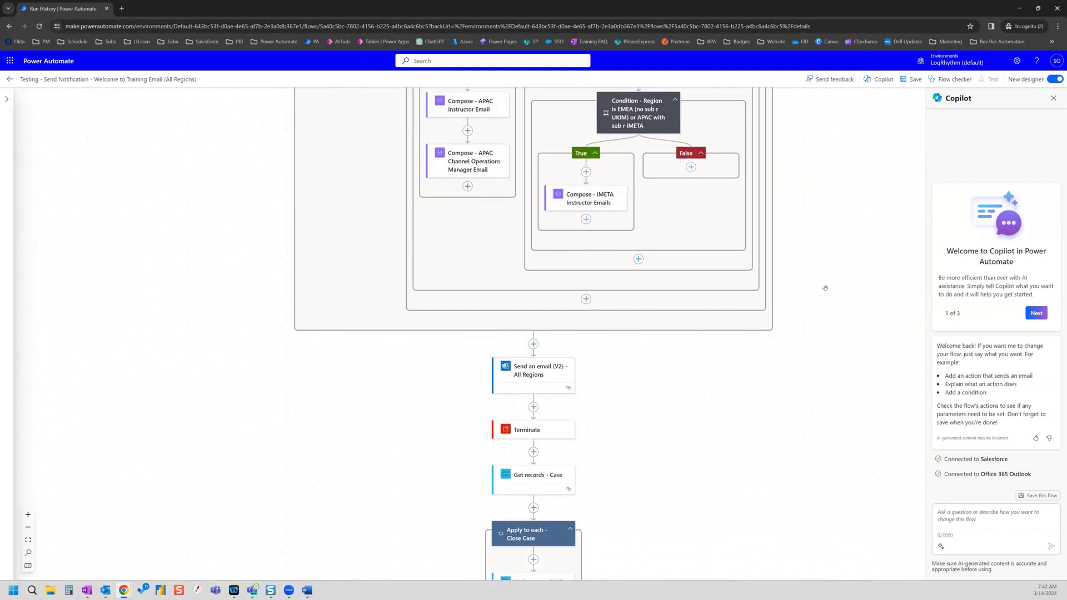
scroll(807, 298, down, 5)
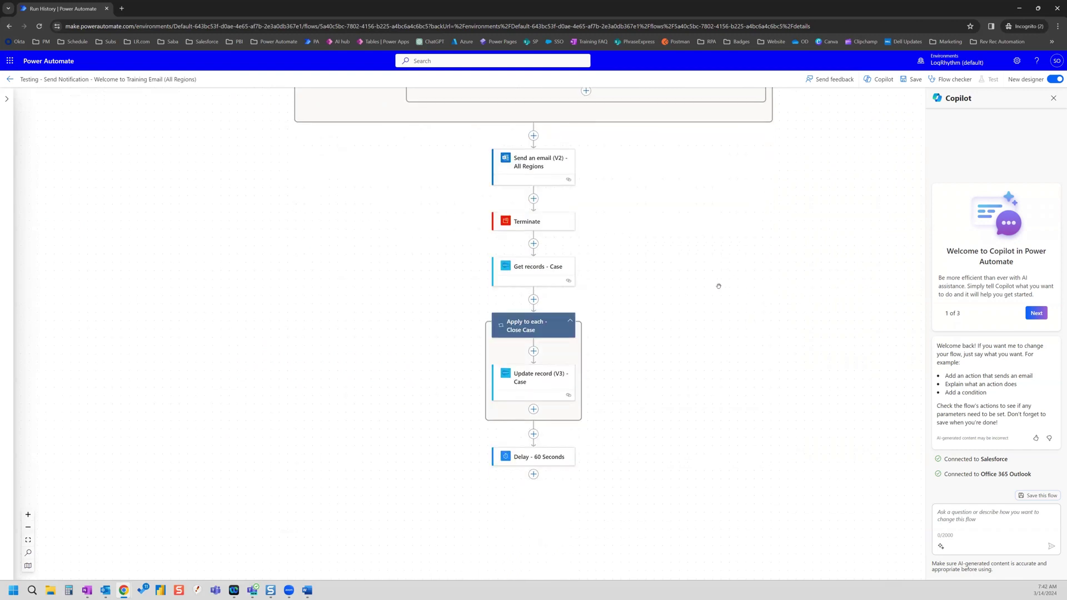
click(903, 83)
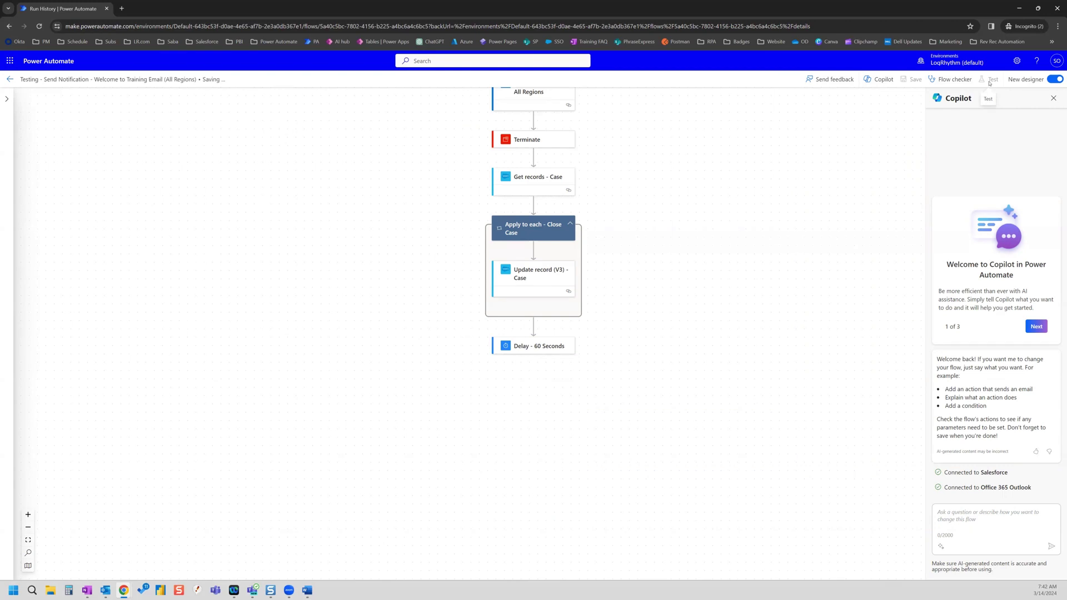
- Test the flow with the Manually trigger option, run it, and dismiss the confirmation
click(990, 80)
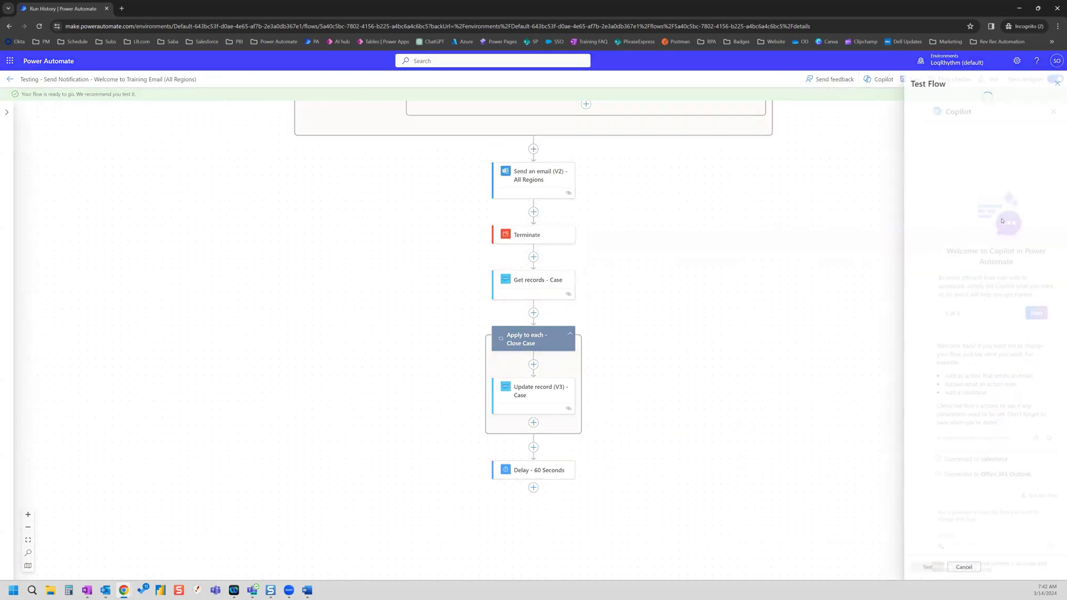
click(927, 102)
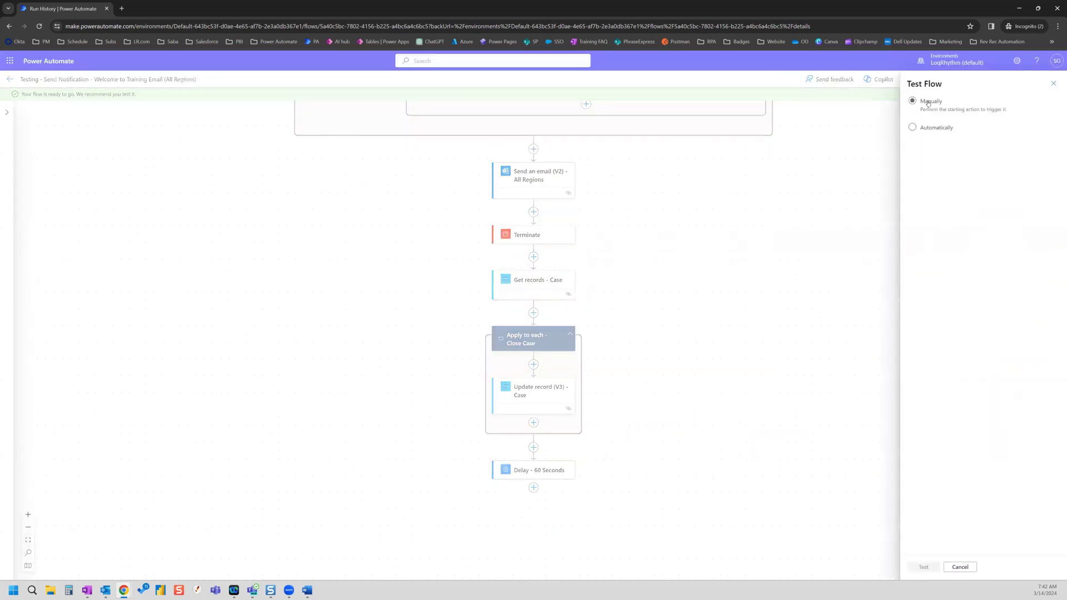
click(923, 566)
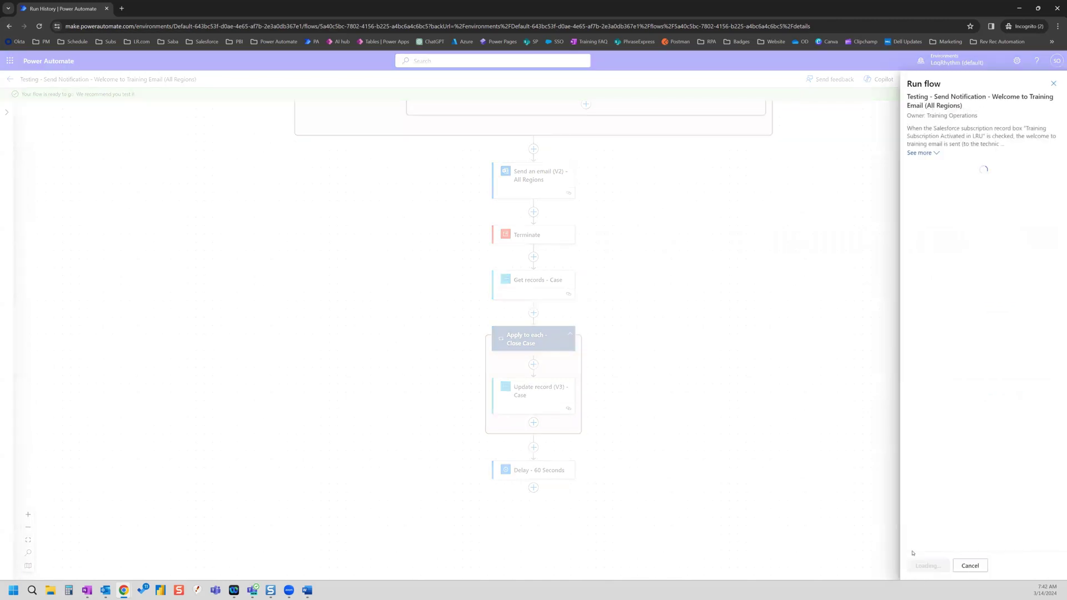
click(942, 566)
click(924, 570)
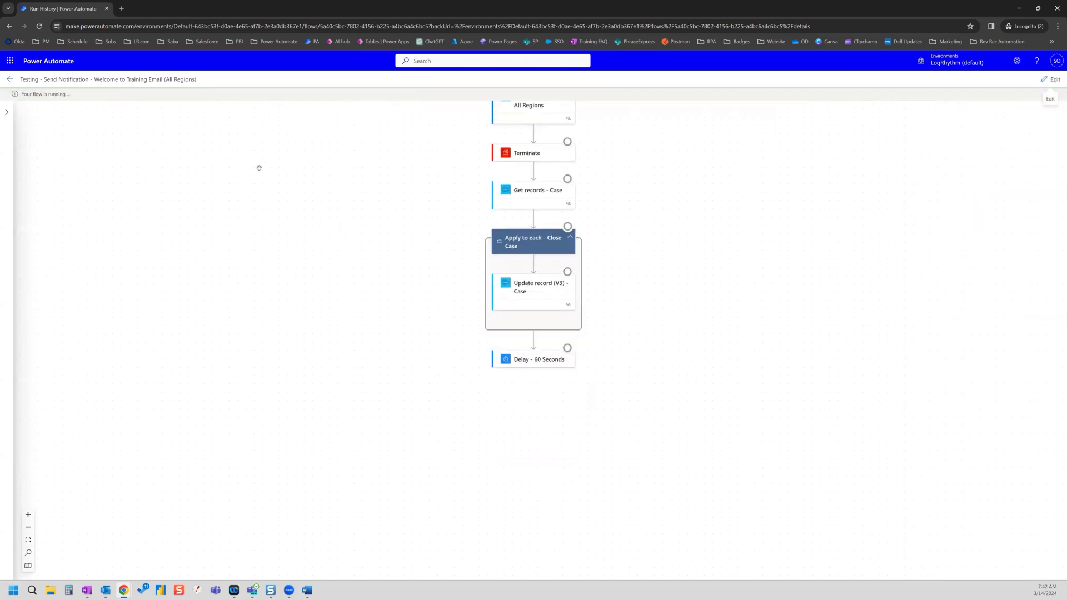
scroll(386, 221, up, 5)
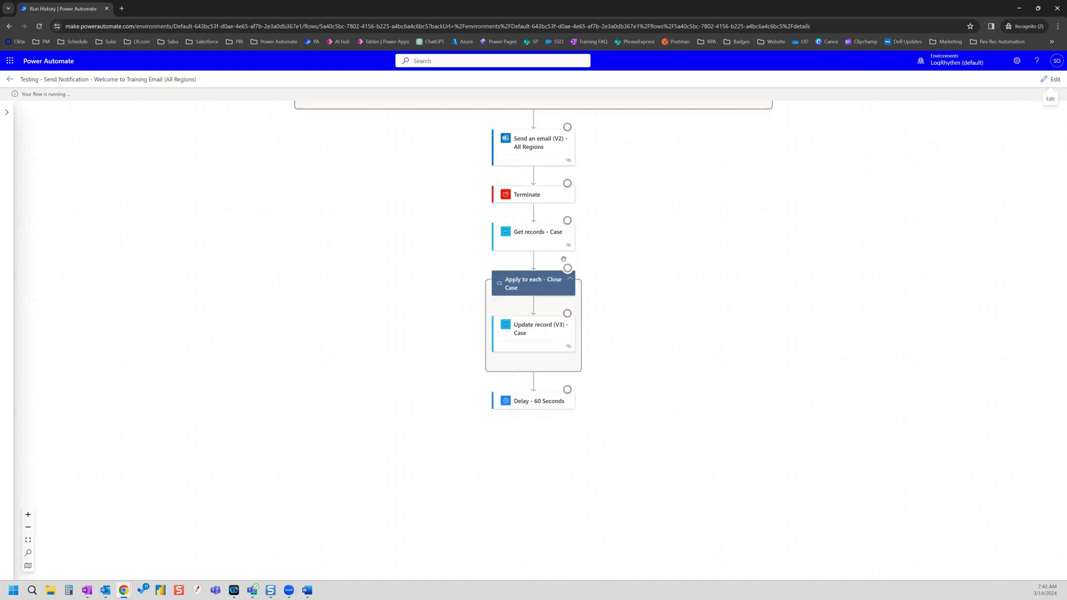
scroll(802, 260, up, 4)
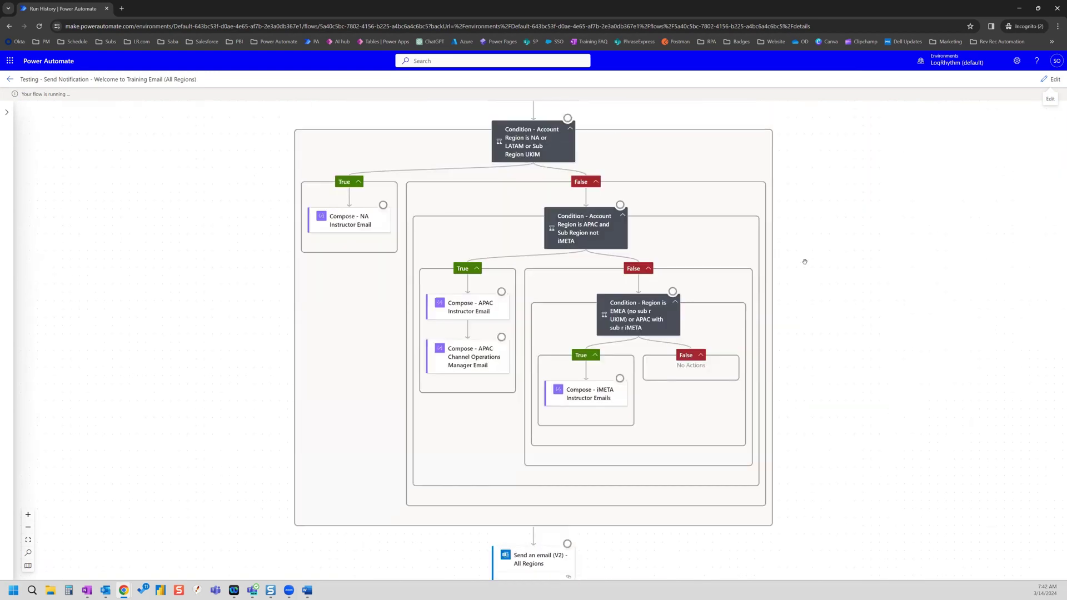
- Check the run canvas's green checks, then read the received Test email in Outlook and return to the run
scroll(771, 265, up, 2)
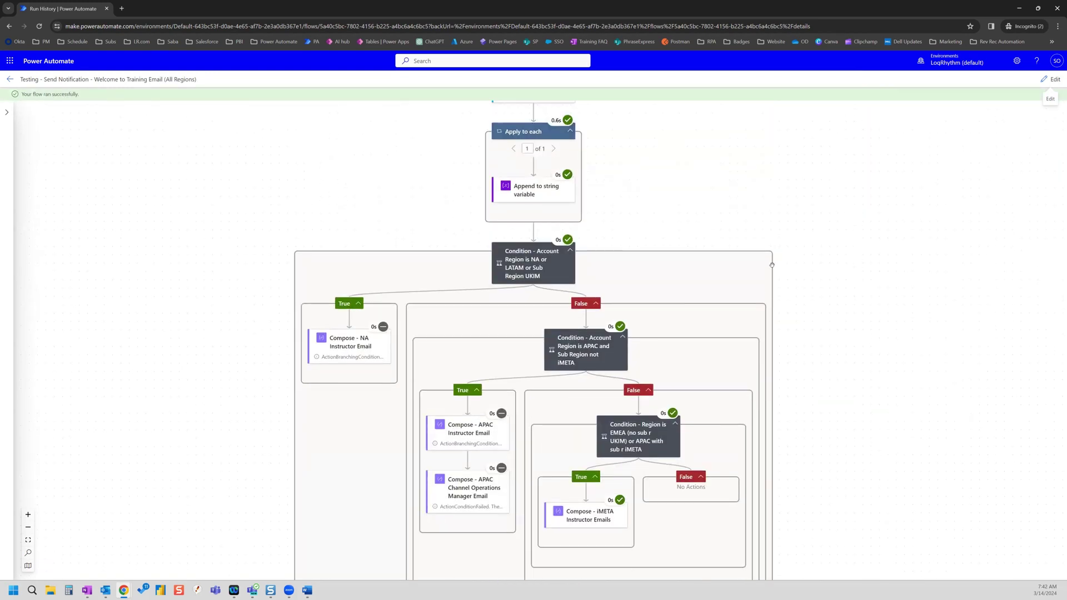
scroll(772, 265, down, 10)
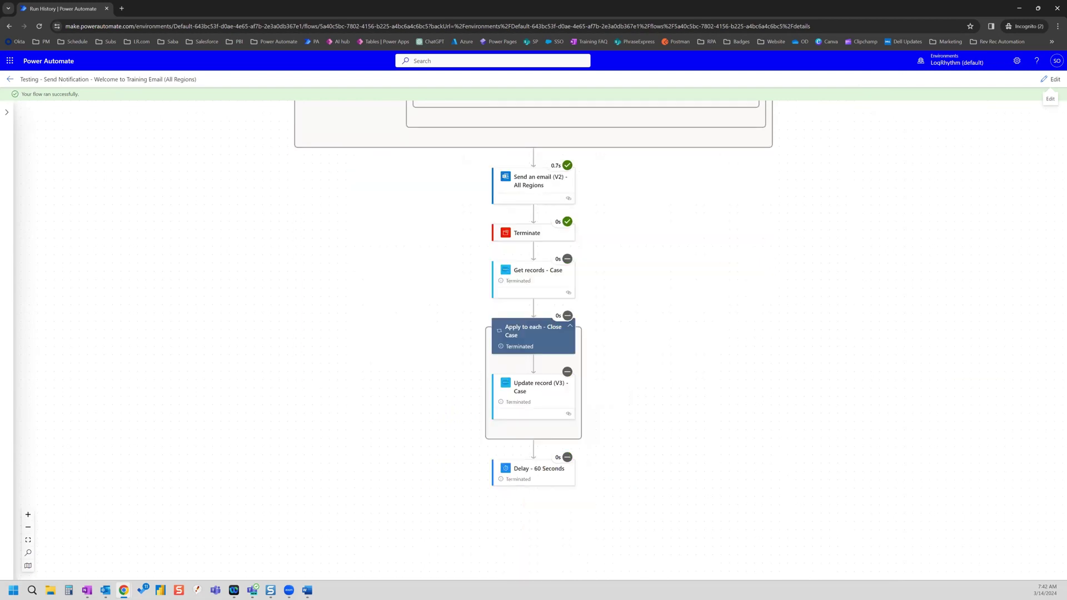
key(alt+Tab)
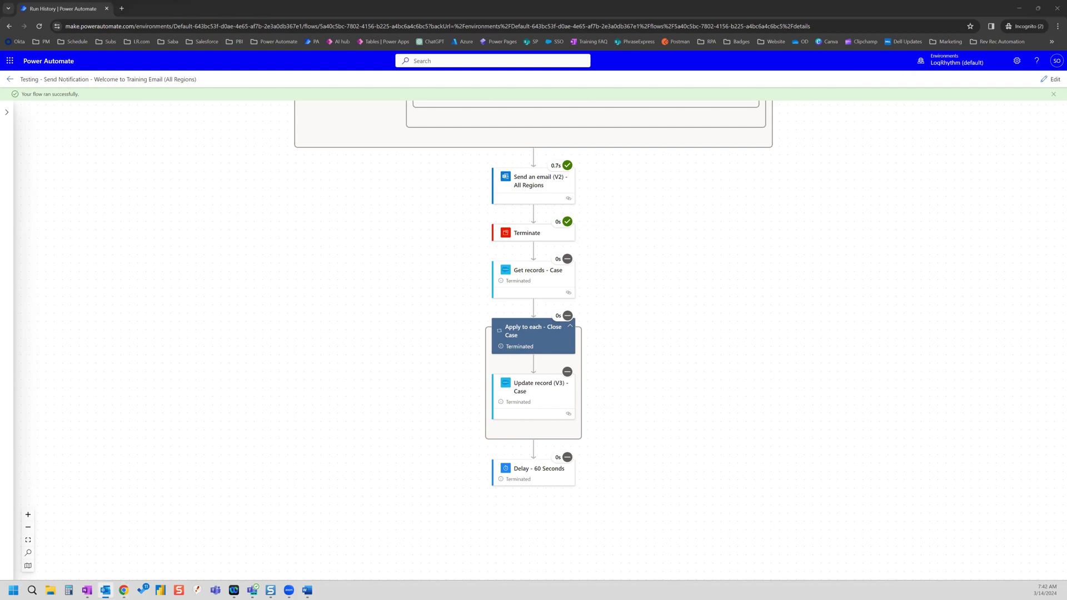
mouse_move(105, 590)
click(135, 559)
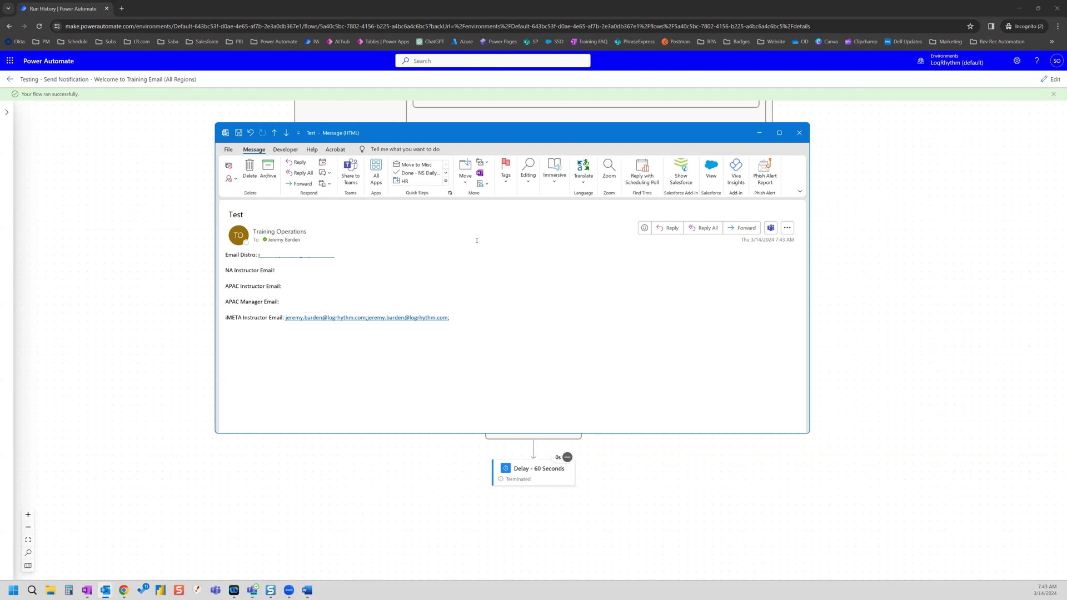
click(759, 129)
drag(340, 171, 331, 188)
scroll(623, 332, up, 10)
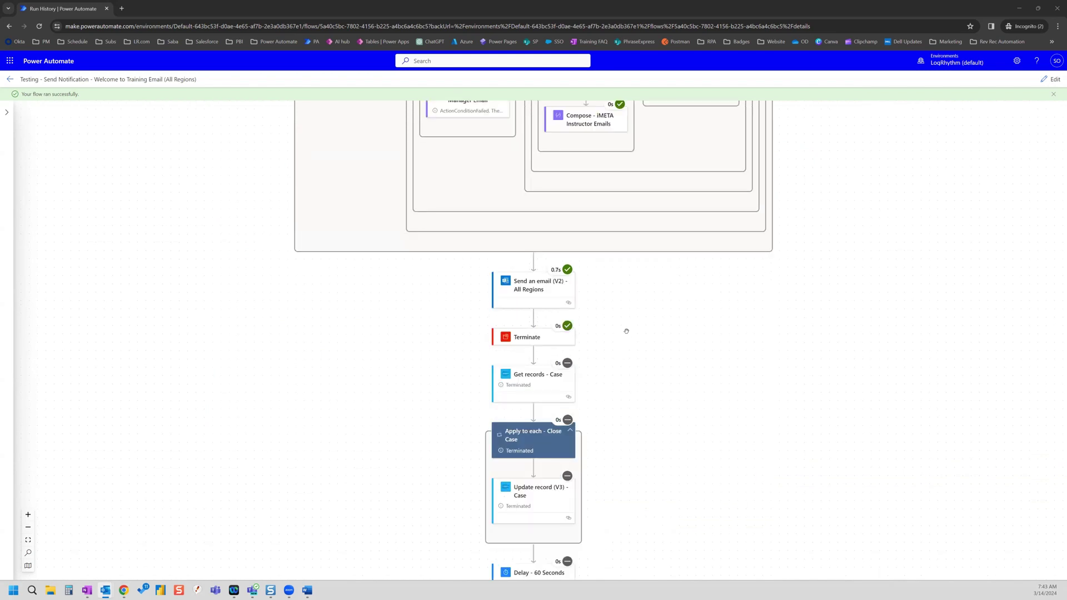
scroll(629, 336, up, 1)
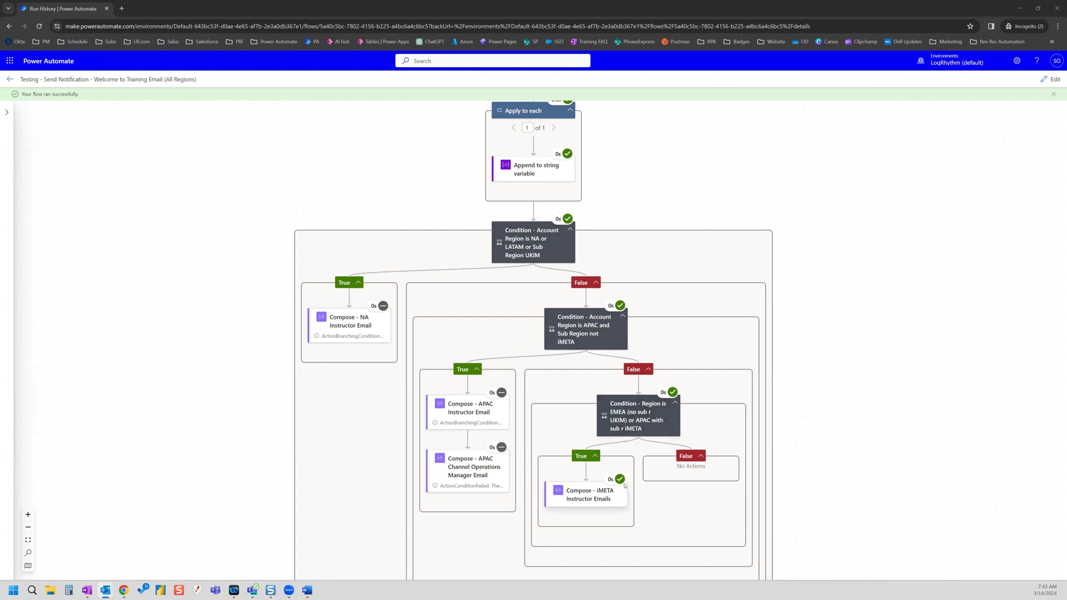
scroll(650, 436, down, 5)
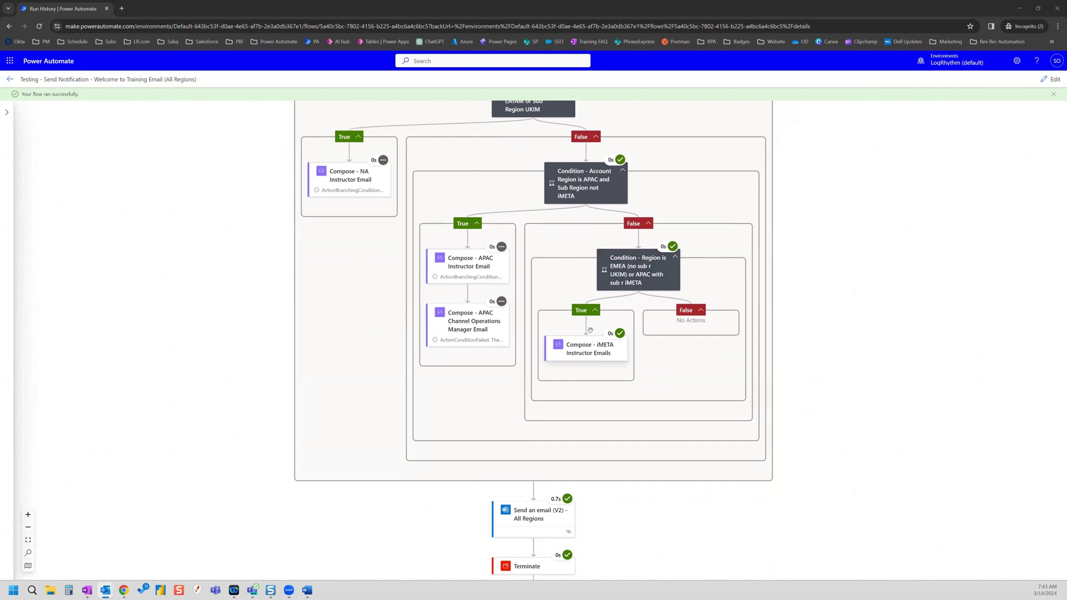
scroll(578, 349, down, 3)
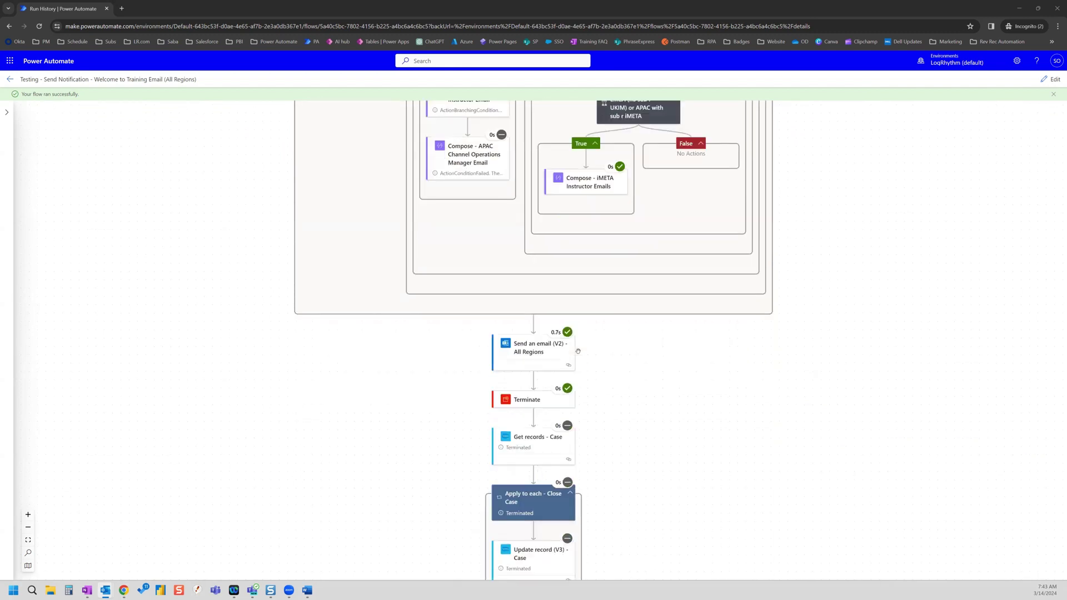
scroll(637, 341, up, 6)
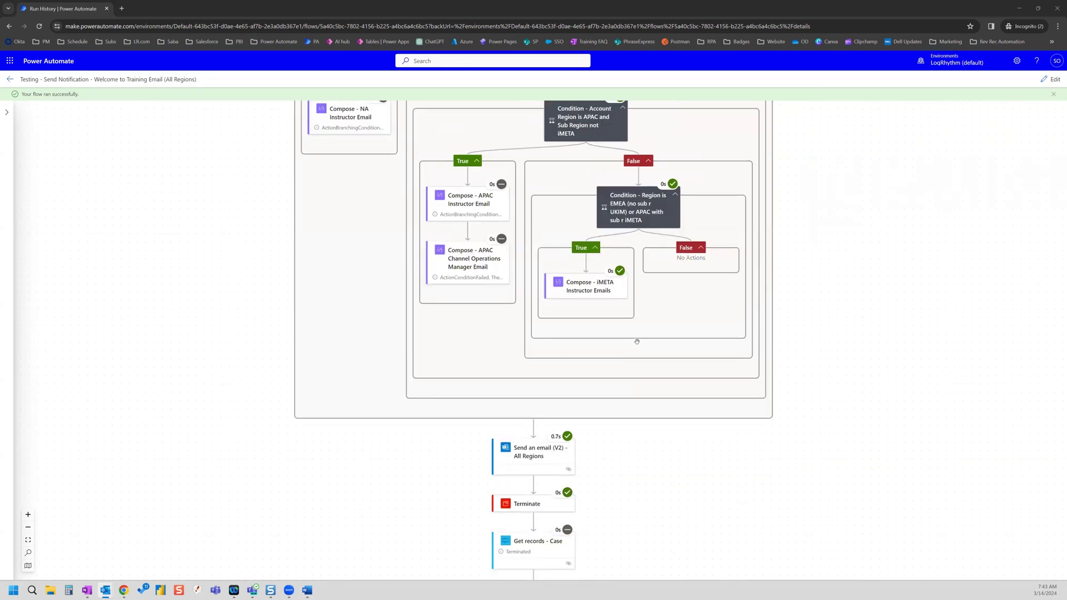
scroll(635, 328, up, 3)
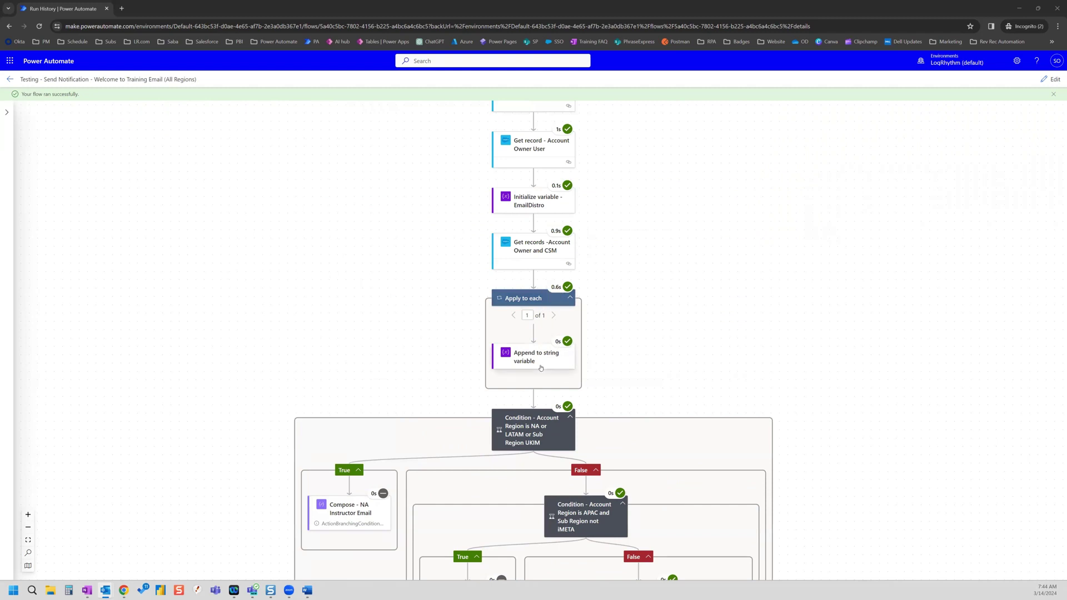
scroll(724, 322, down, 2)
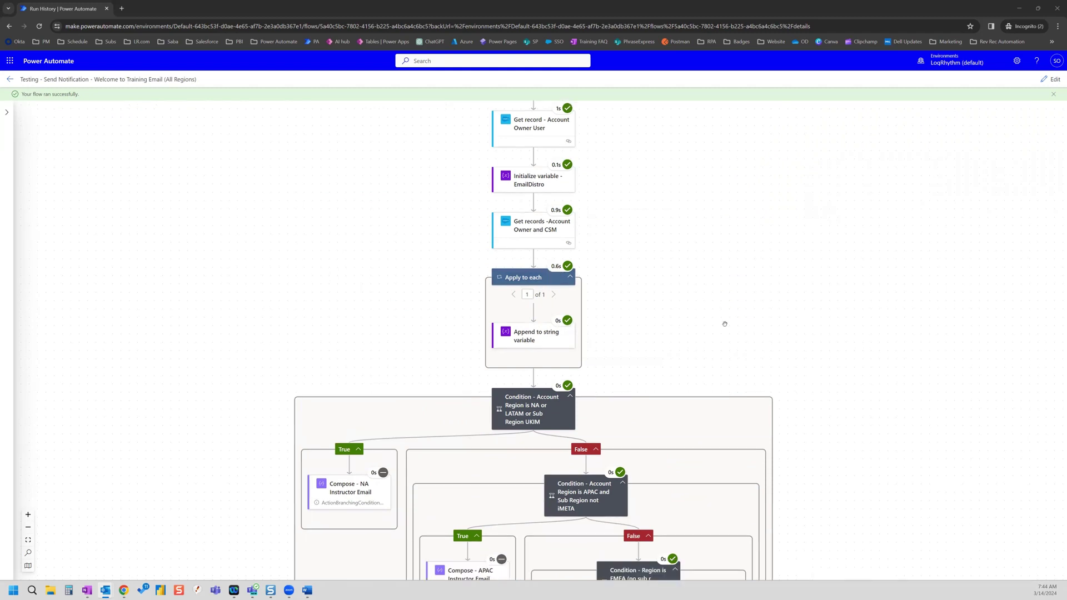
scroll(726, 323, down, 3)
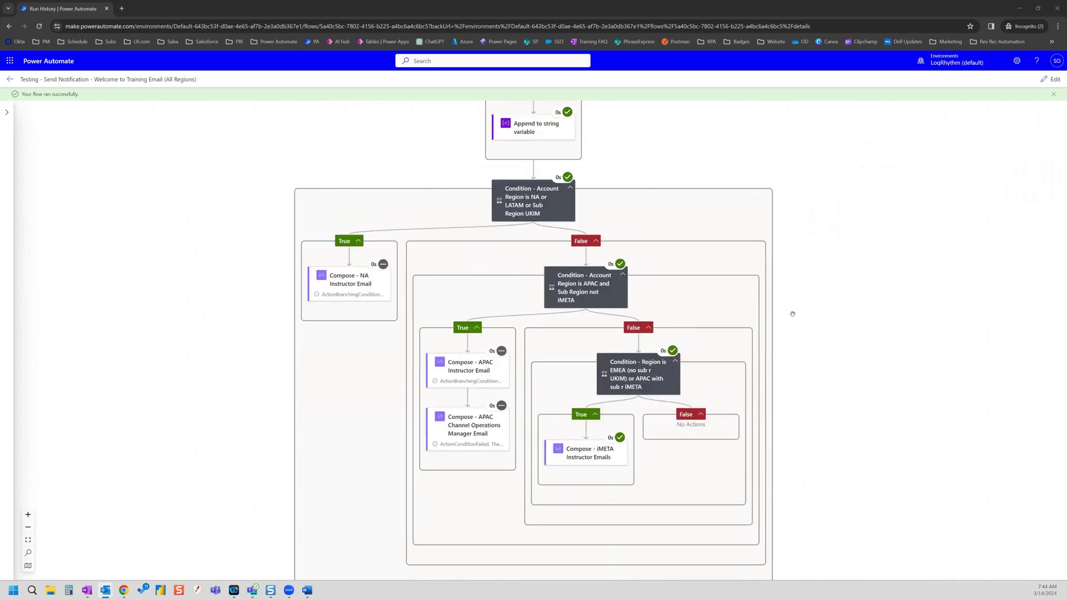